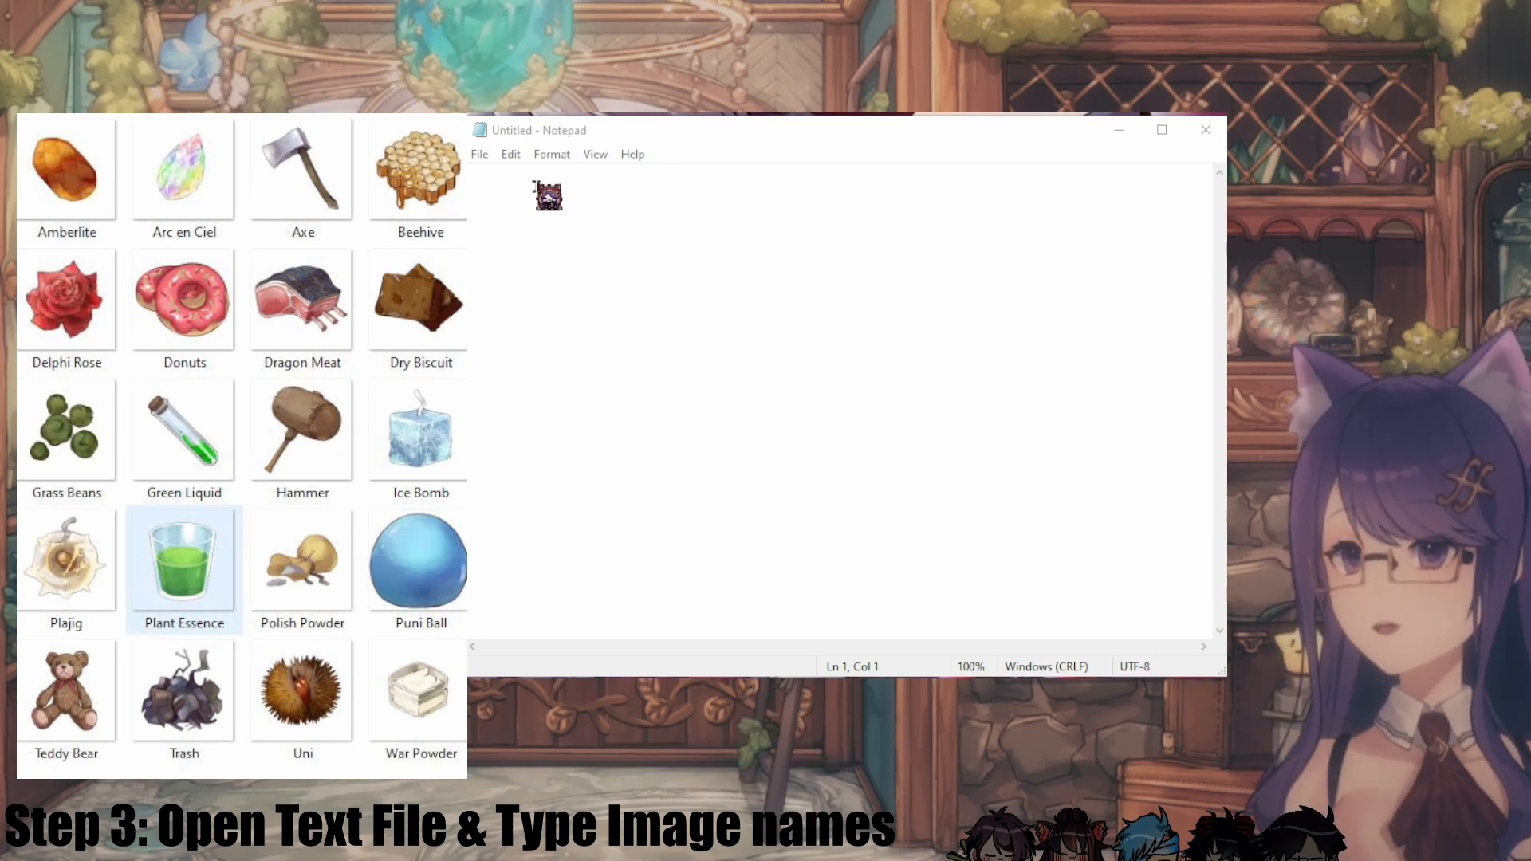
# Step: Begin the list of image names in the blank text document with the first item, Amberlite
pyautogui.click(533, 179)
pyautogui.write('Am')
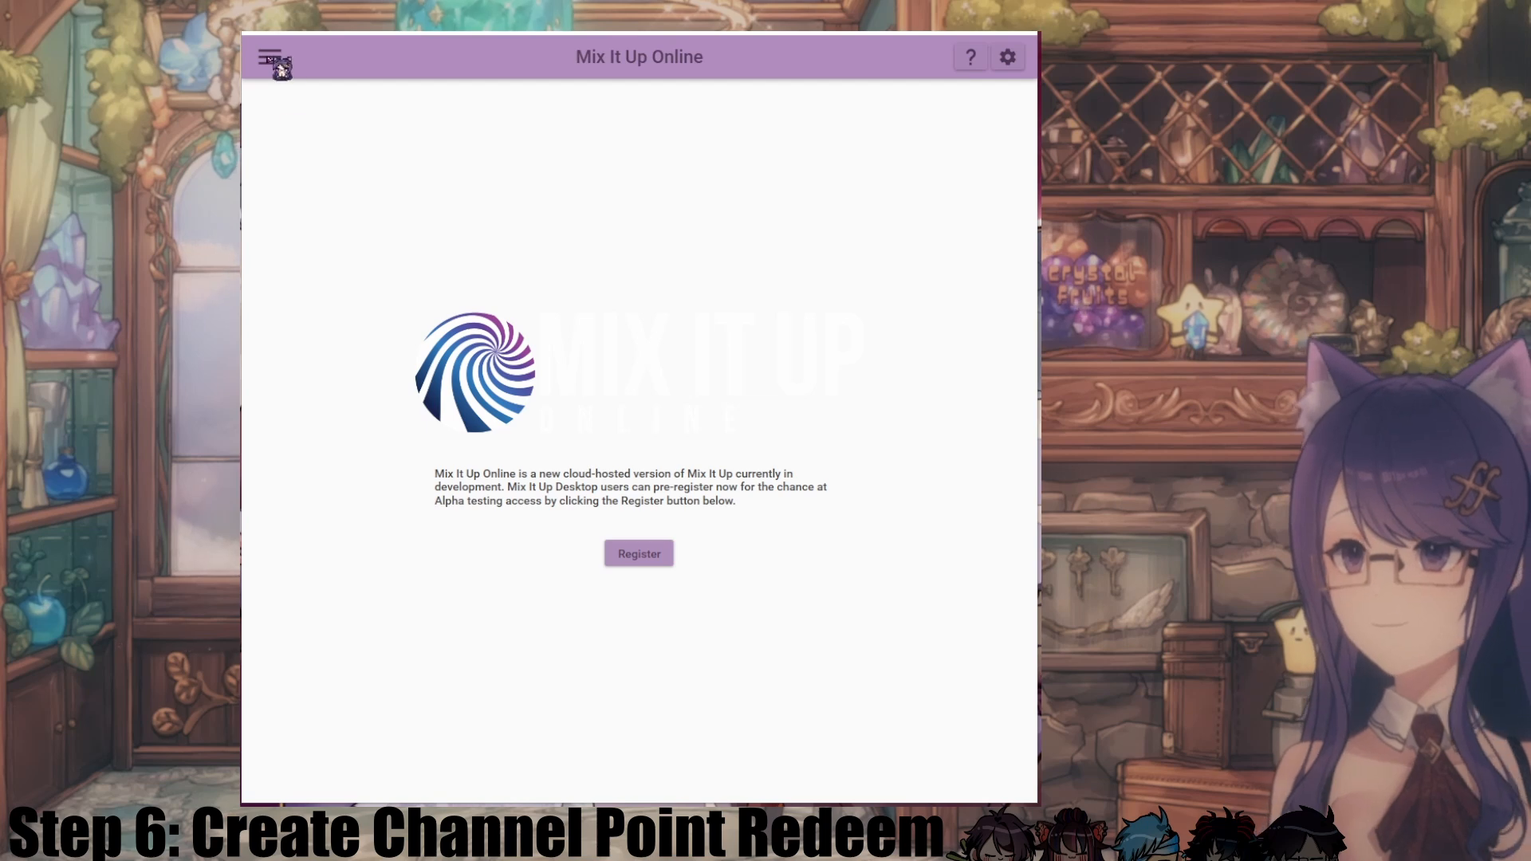
# Step: In Mix It Up, create a new Twitch channel point reward named "Daily Login" and dismiss the creation notice
pyautogui.click(268, 57)
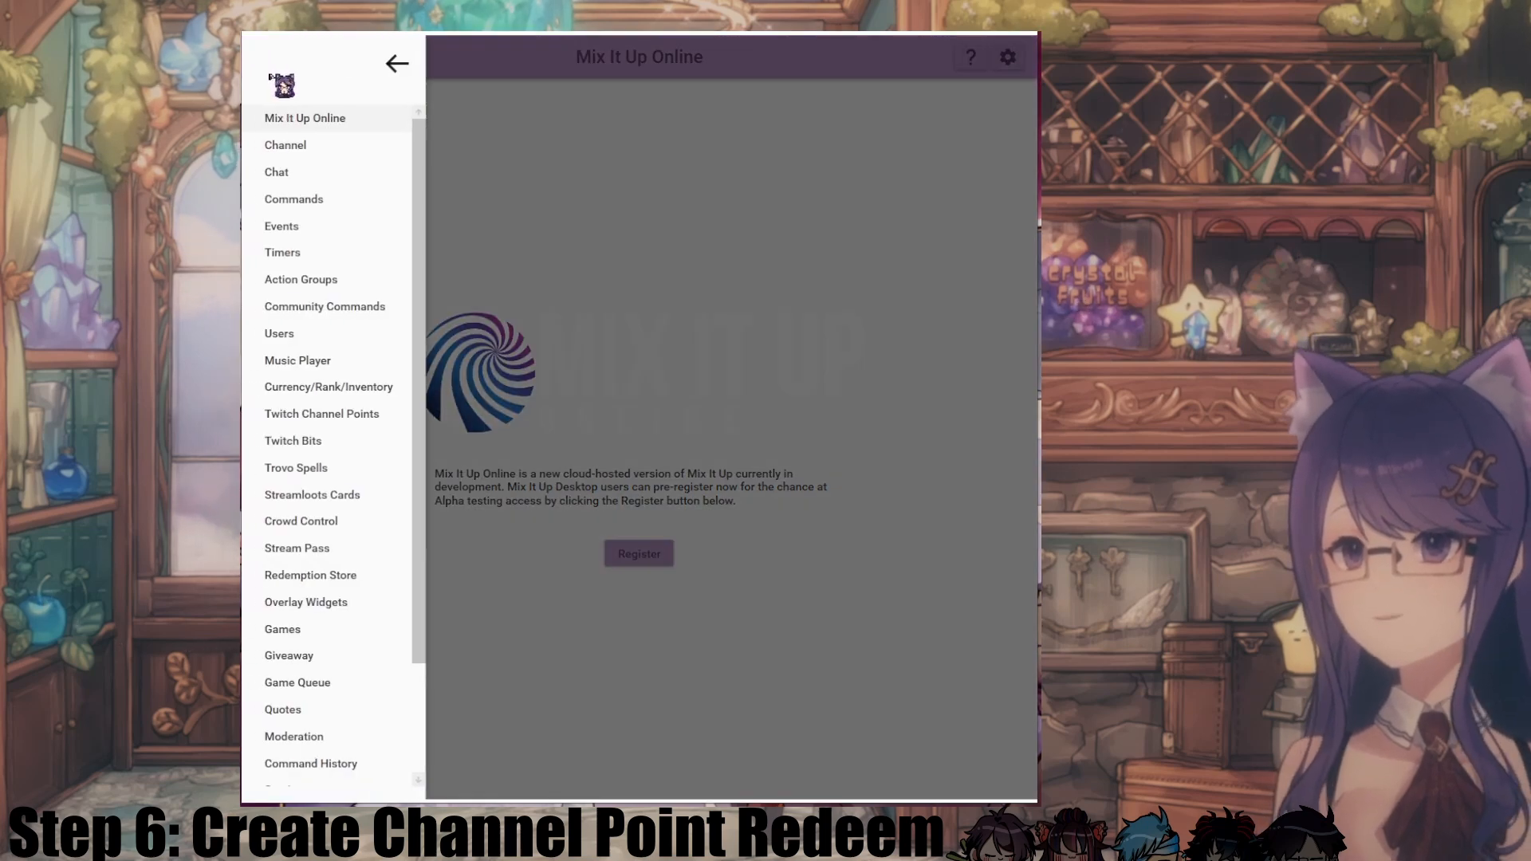
pyautogui.click(325, 417)
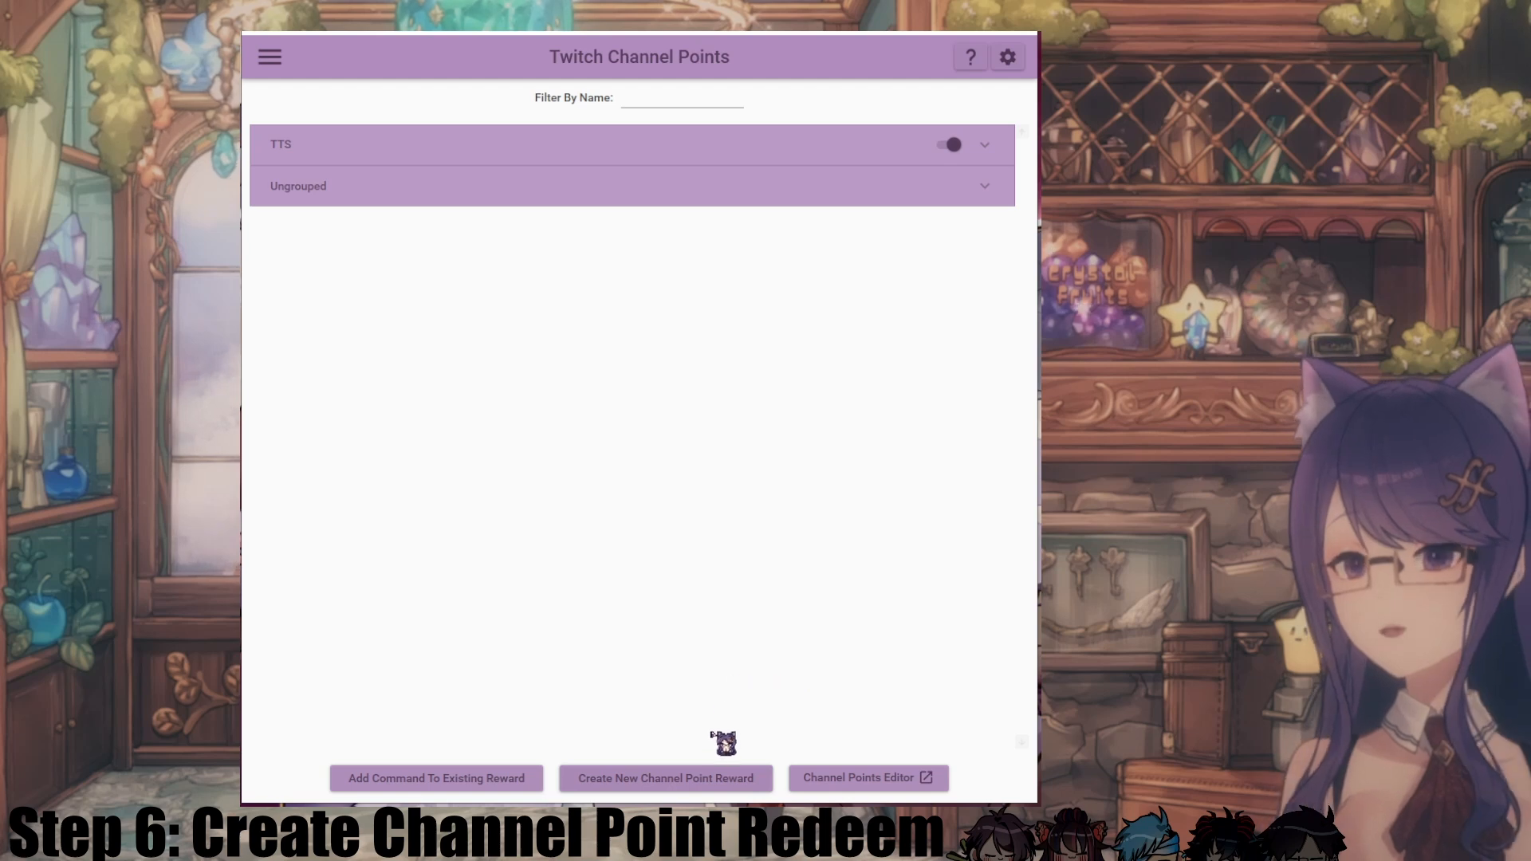
pyautogui.click(725, 777)
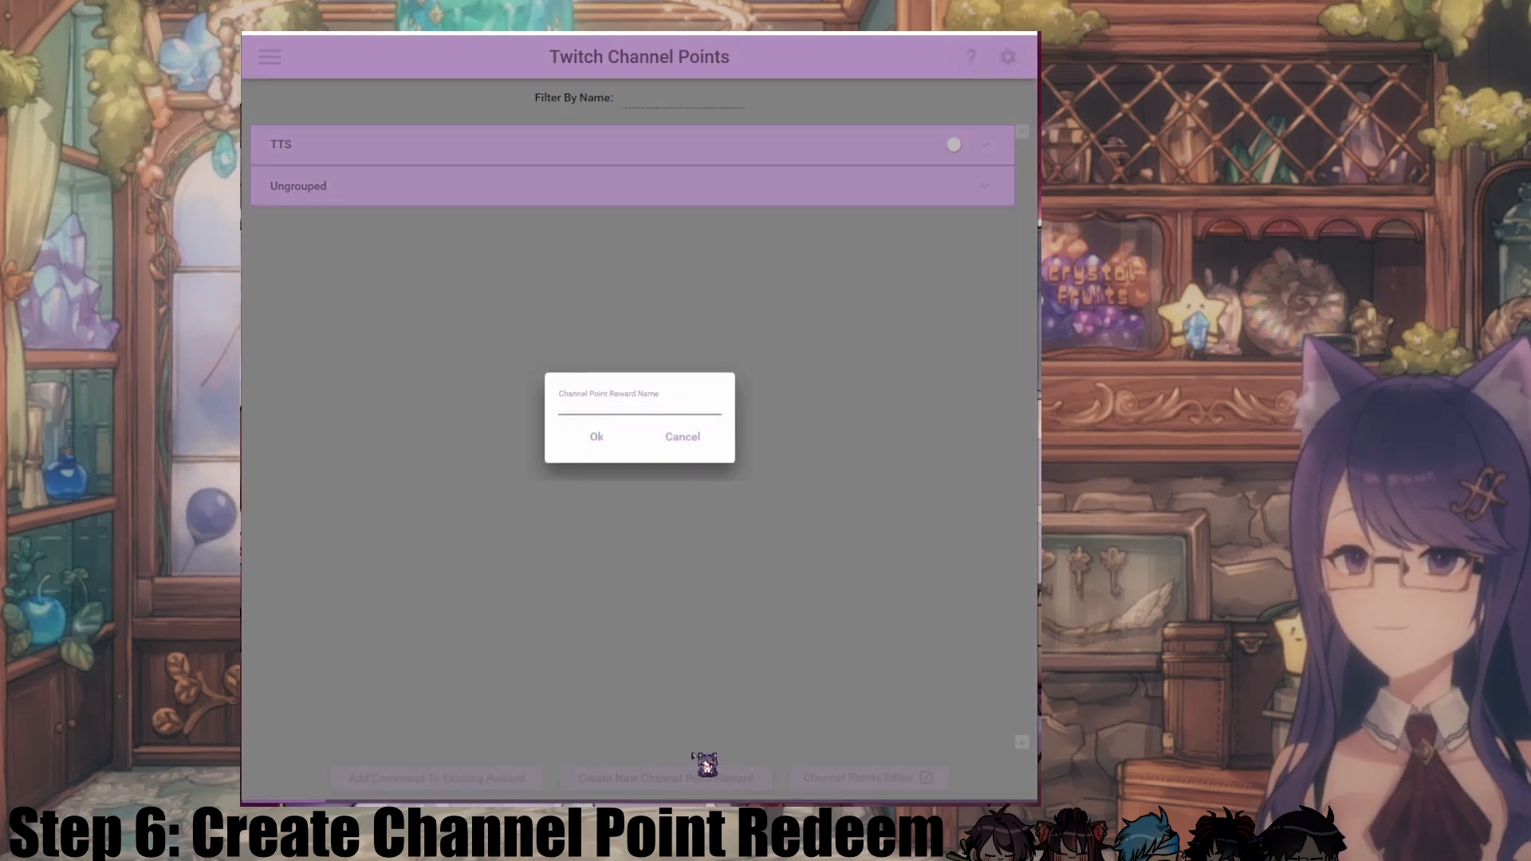
pyautogui.write('Daily L')
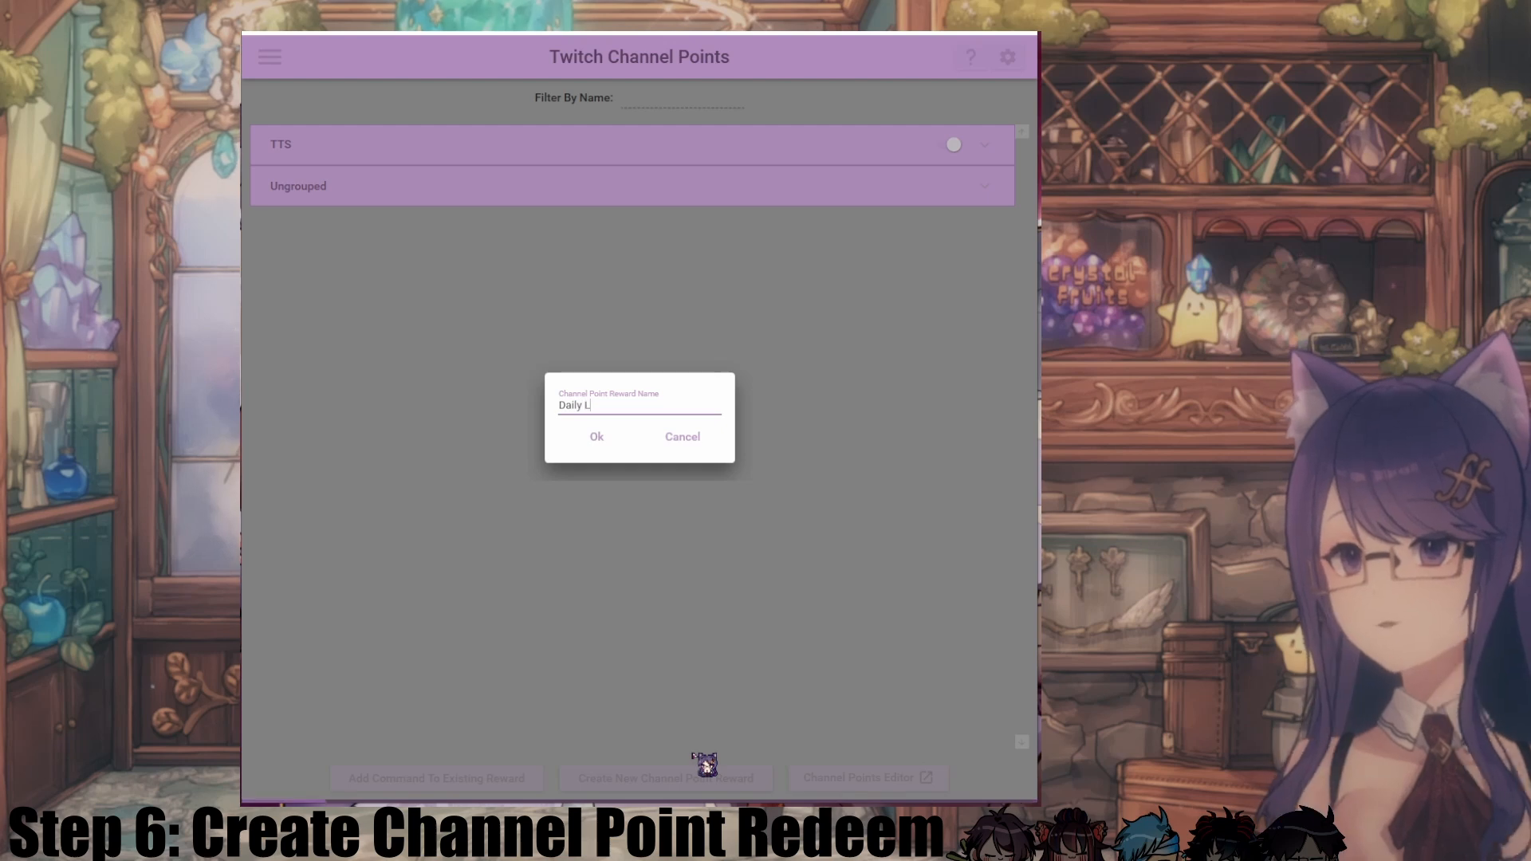
pyautogui.write('ogin')
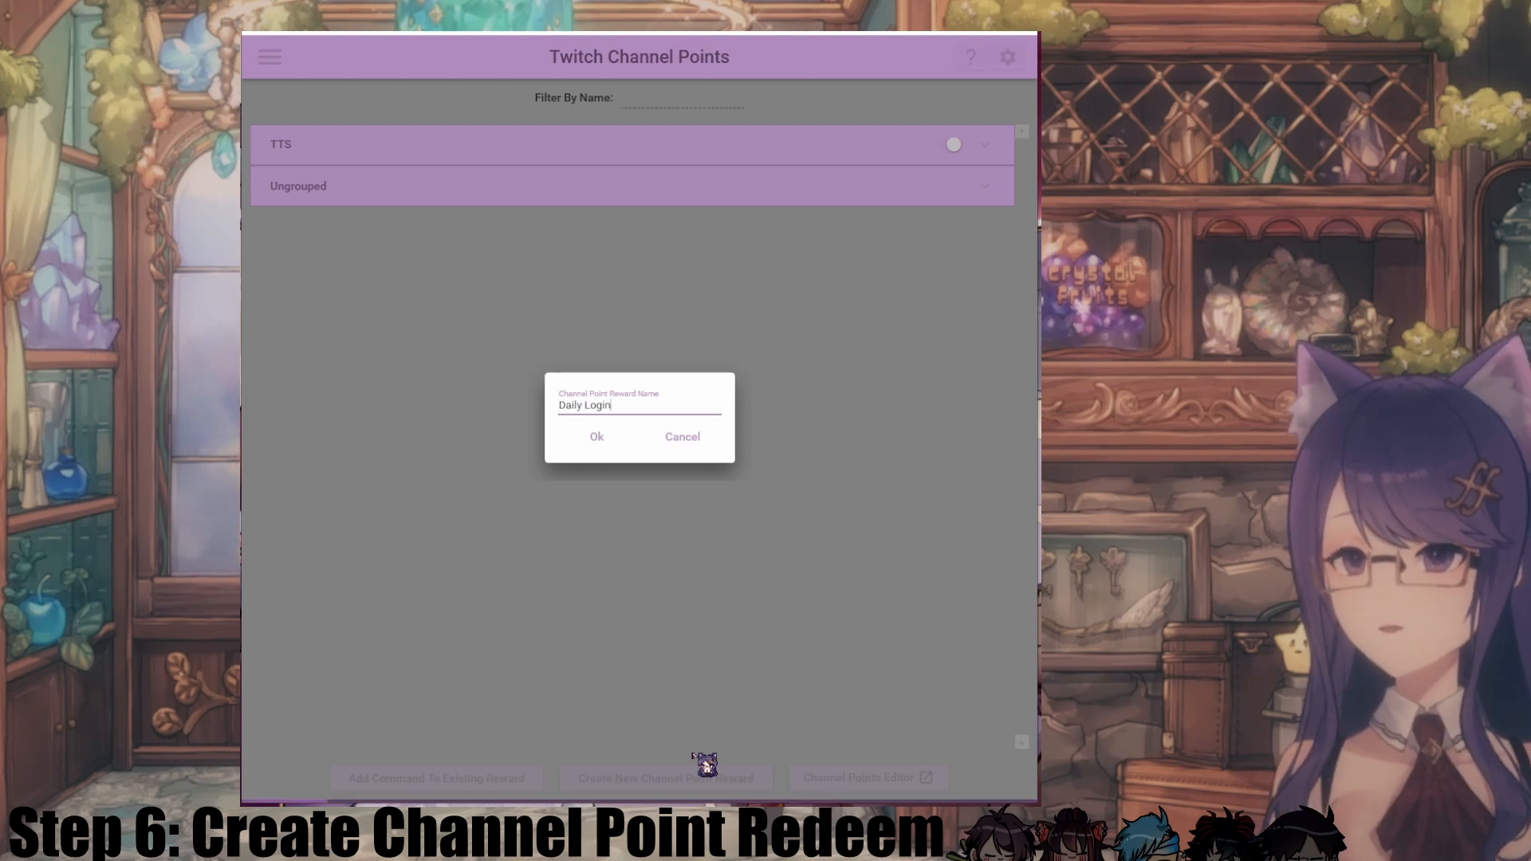
pyautogui.click(603, 438)
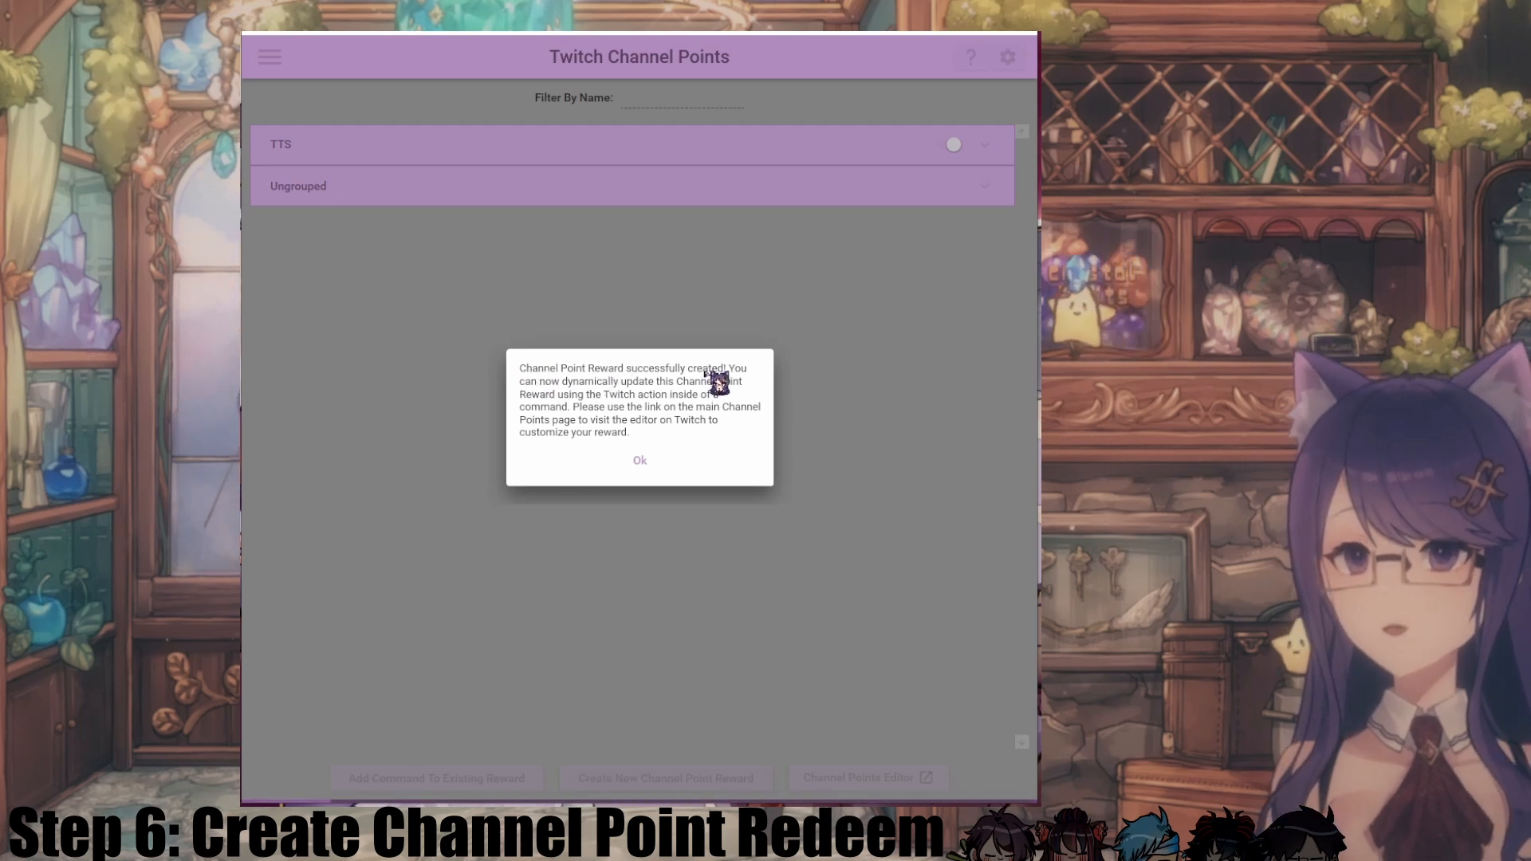
pyautogui.click(655, 456)
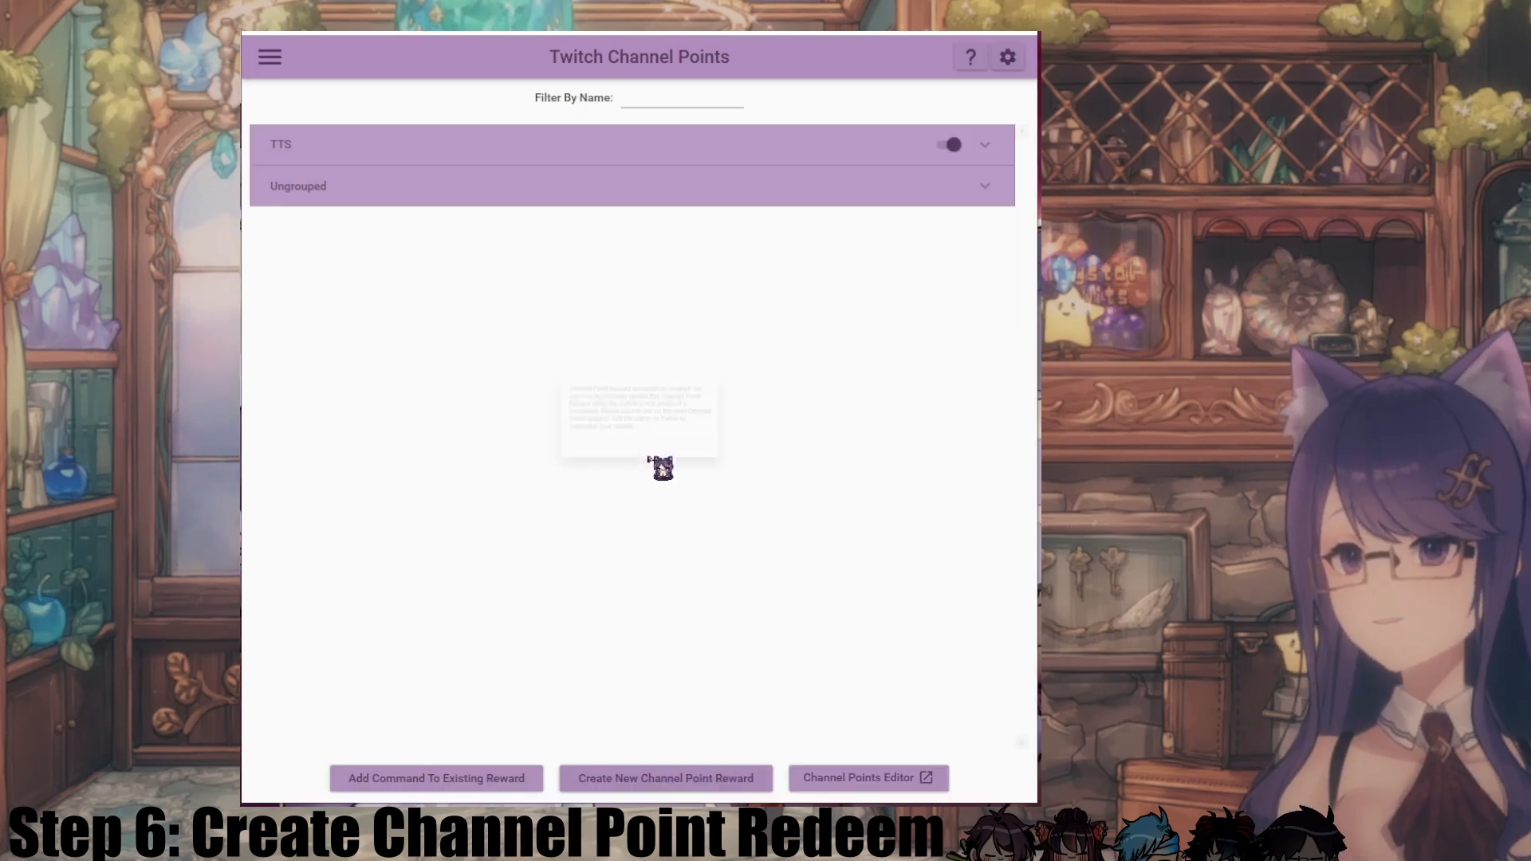
# Step: Open the ungrouped Daily Login reward's command for editing and enlarge the Command Editor to cover the main window
pyautogui.click(545, 192)
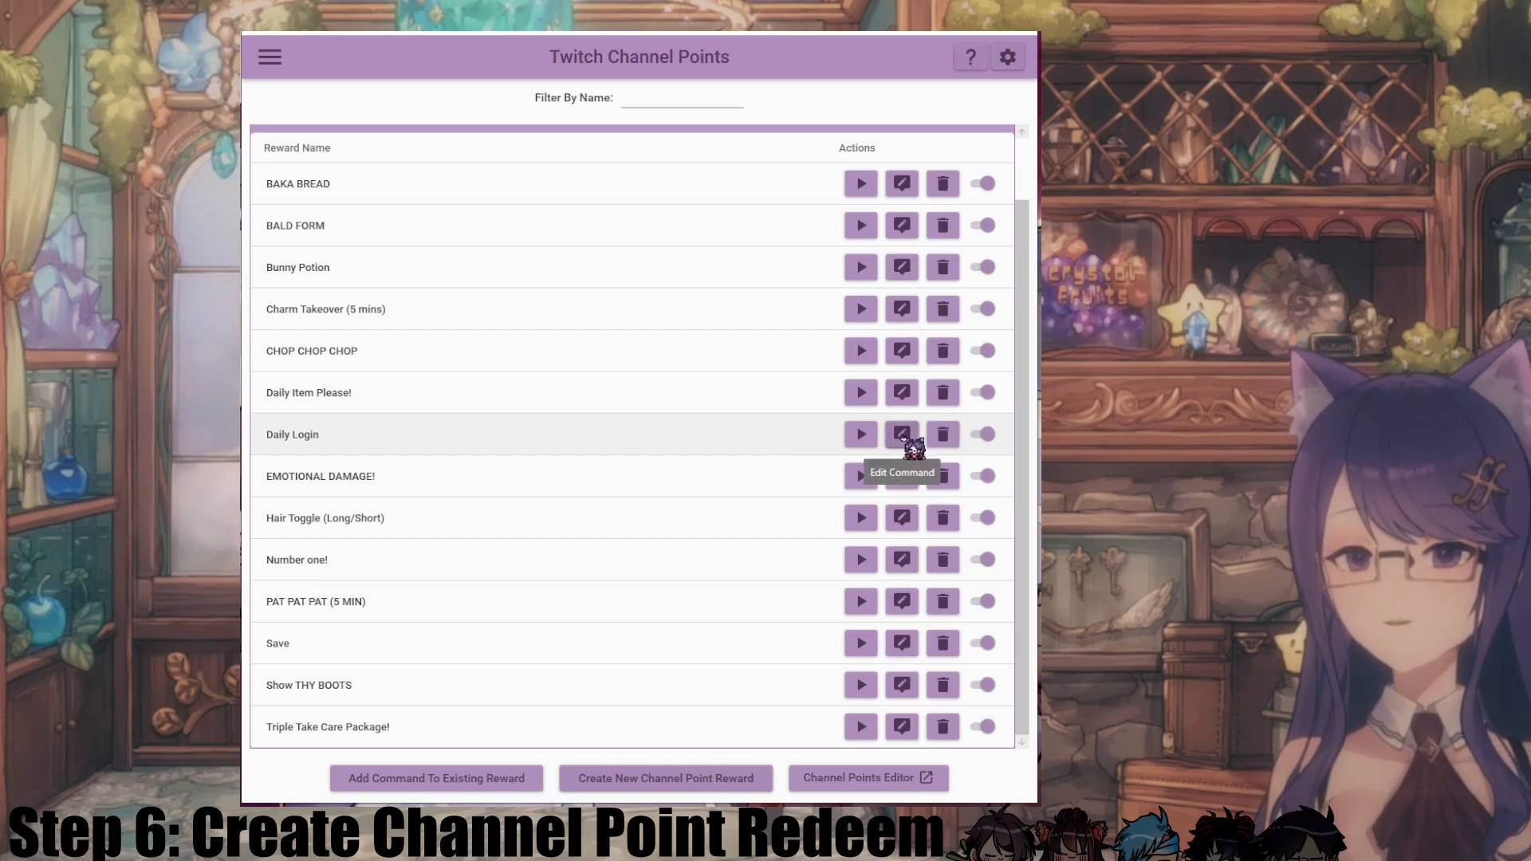
pyautogui.click(902, 433)
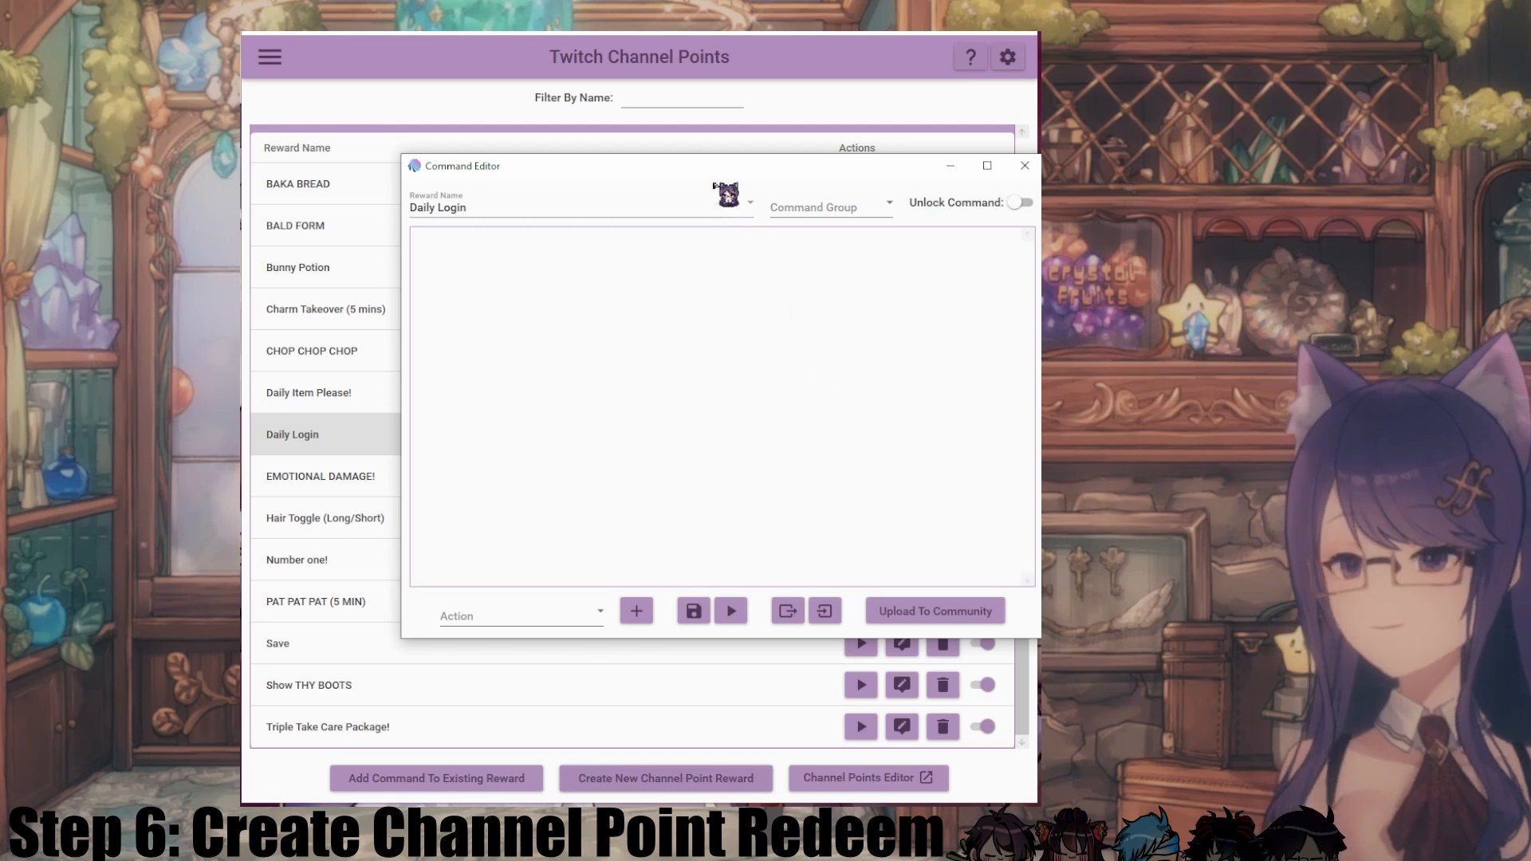
pyautogui.moveTo(702, 174); pyautogui.dragTo(540, 33)
pyautogui.moveTo(878, 495); pyautogui.dragTo(1034, 804)
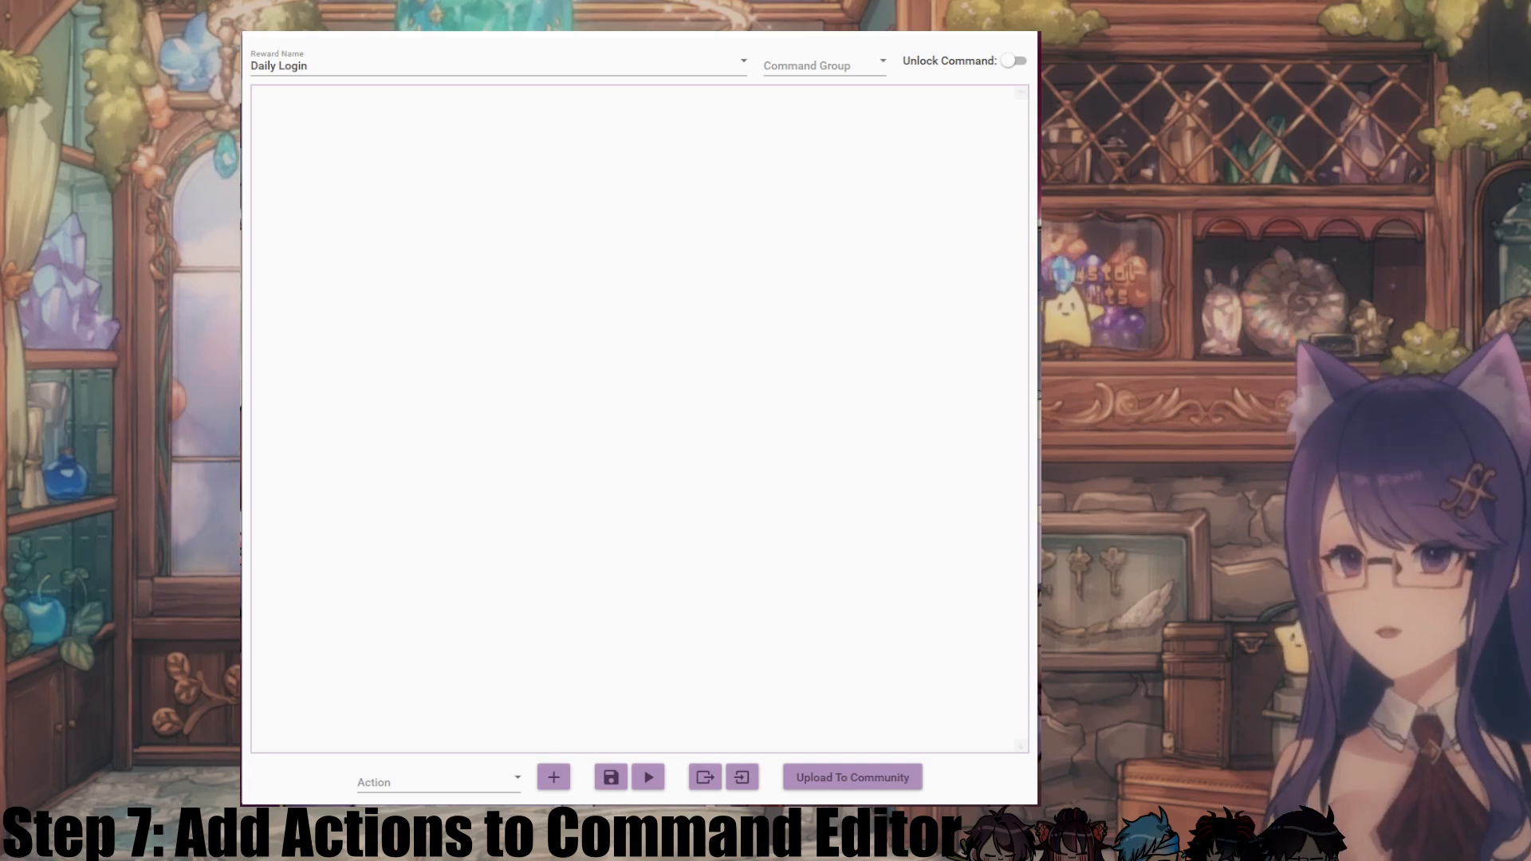
# Step: Add a File (Read & Write) action to the Daily Login command and collapse it
pyautogui.click(397, 785)
pyautogui.scroll(-2, 438, 645)
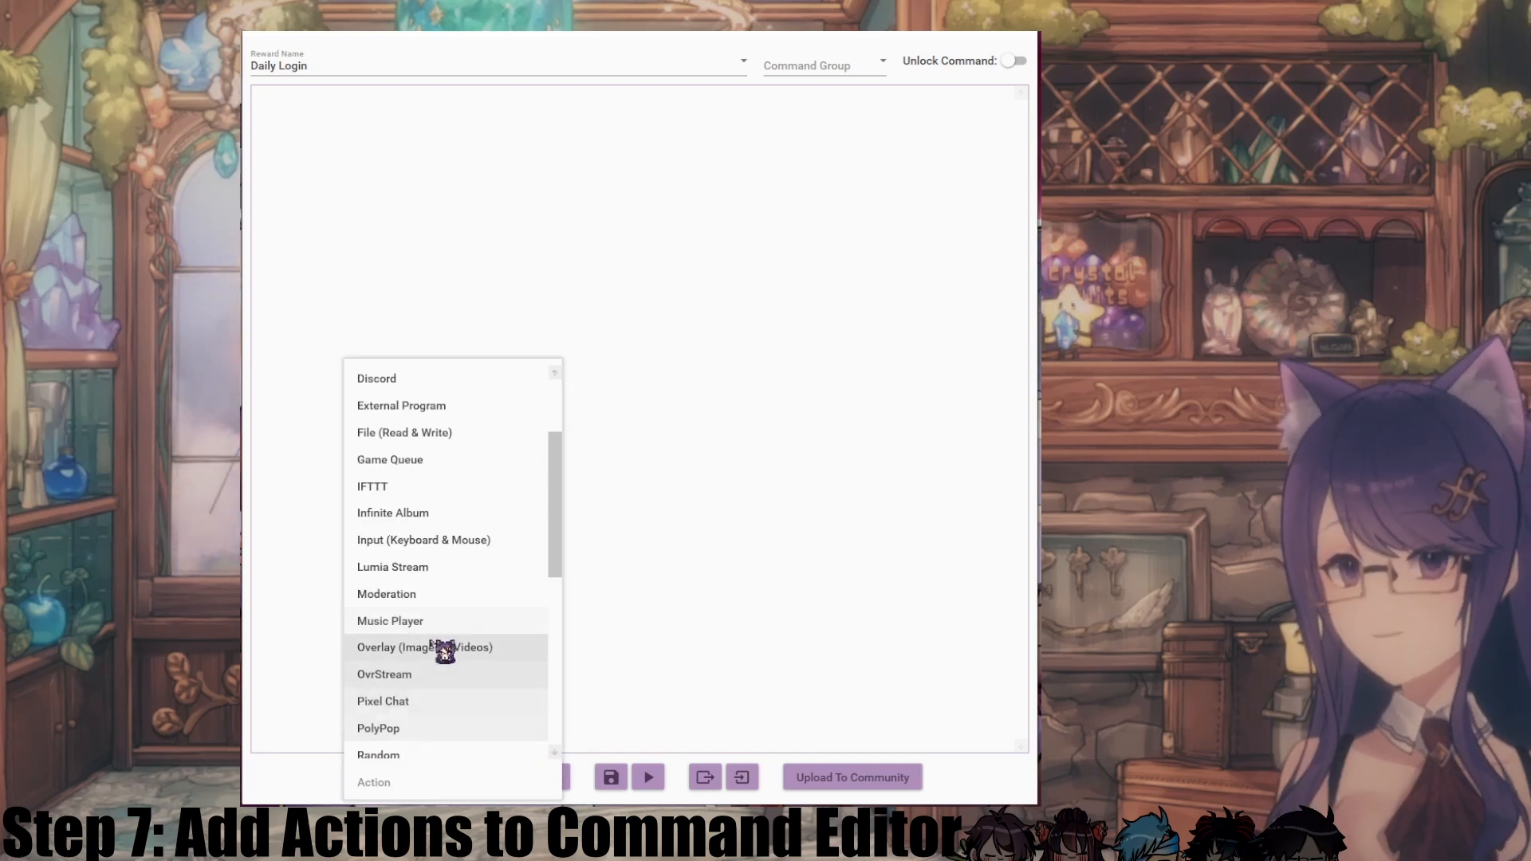
pyautogui.click(438, 435)
pyautogui.click(554, 777)
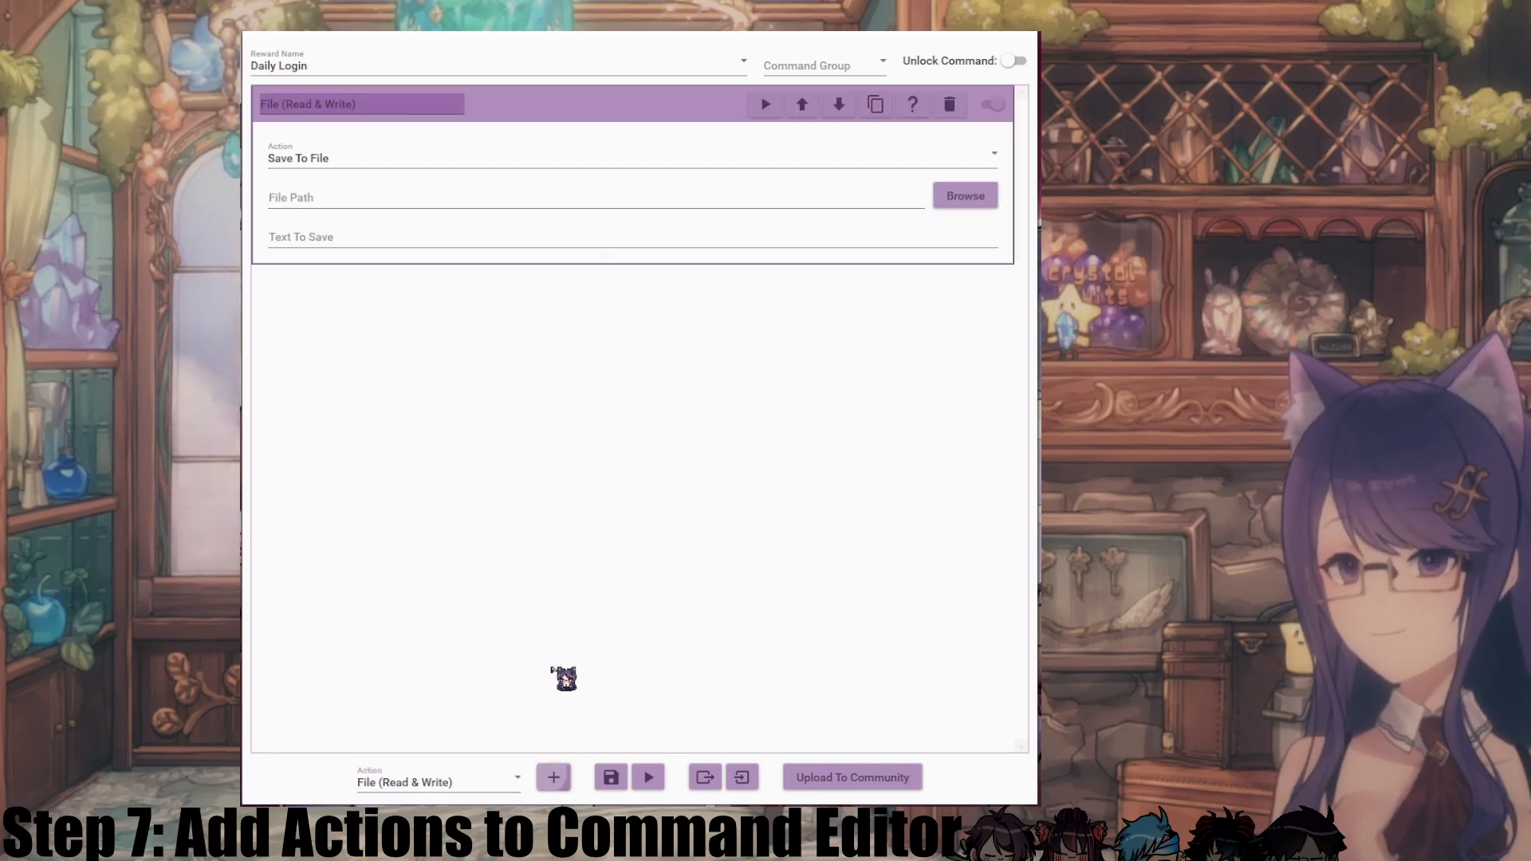
pyautogui.click(559, 110)
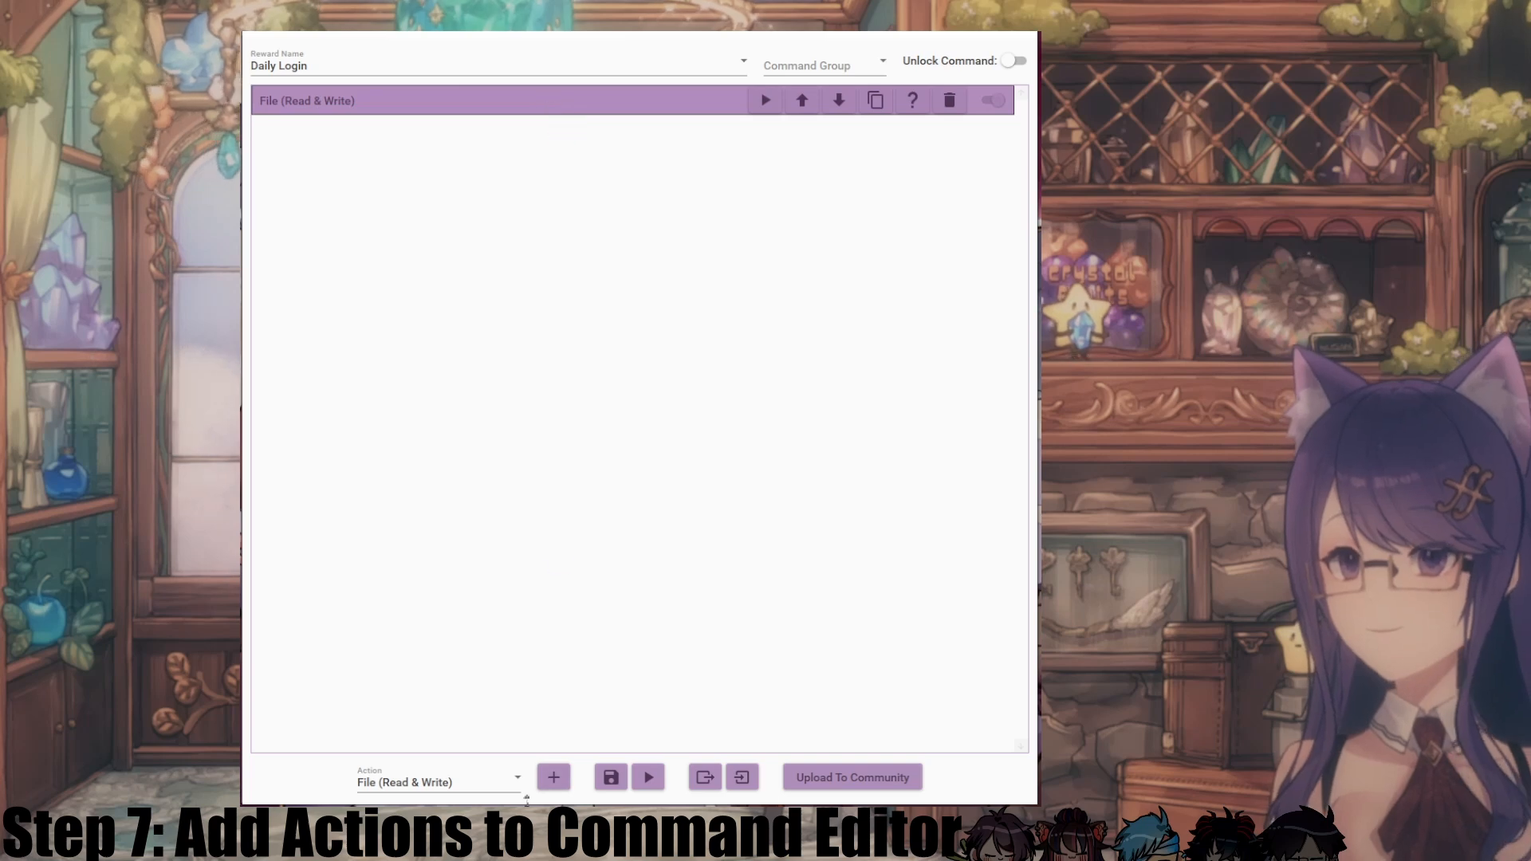
# Step: Add two Overlay (Images & Videos) actions below the file action
pyautogui.click(475, 785)
pyautogui.scroll(-2, 470, 629)
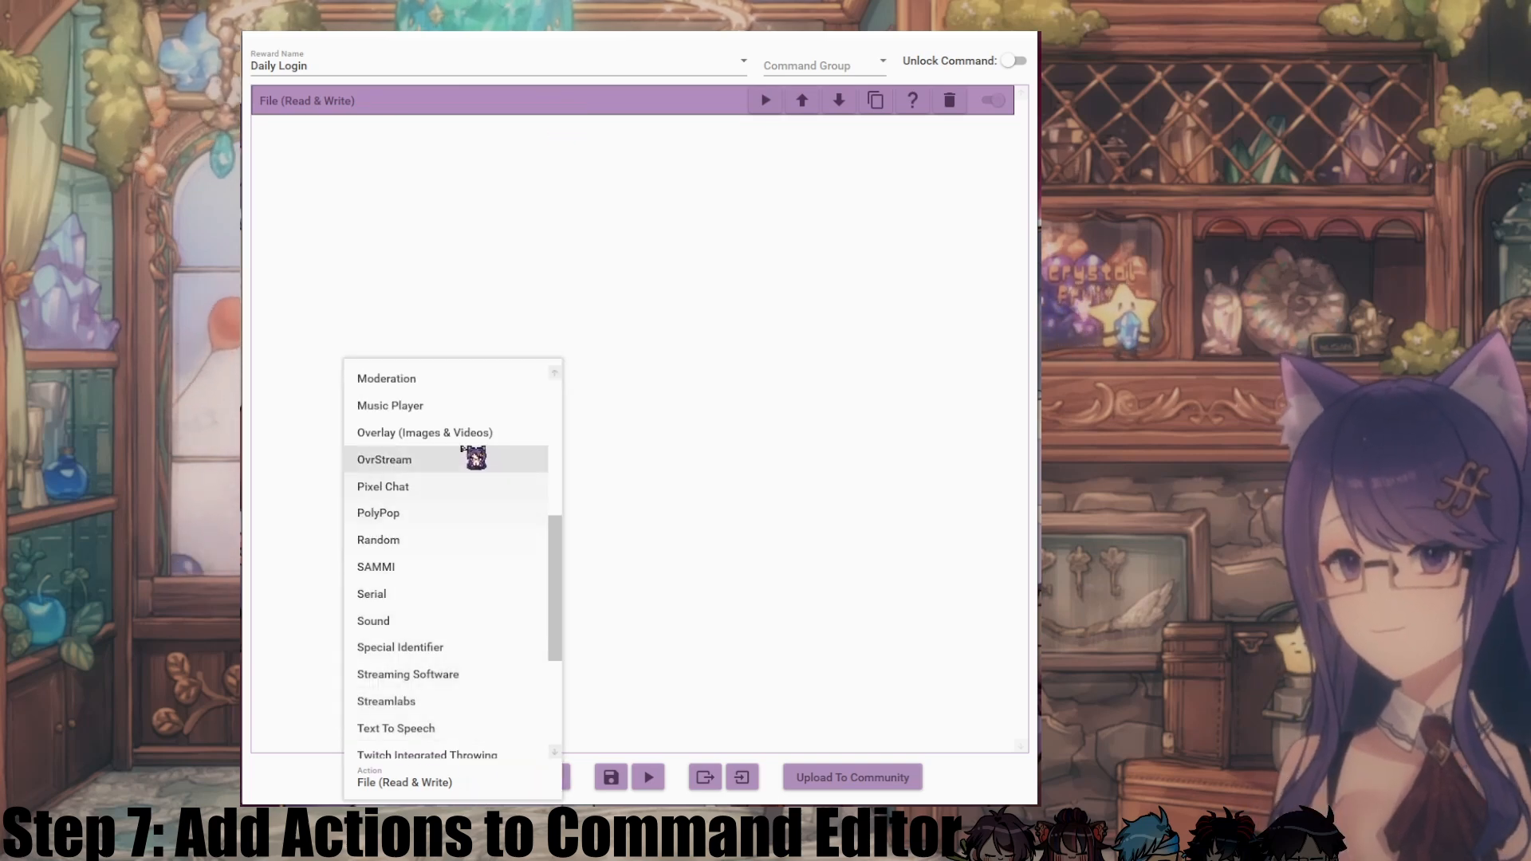
pyautogui.click(446, 434)
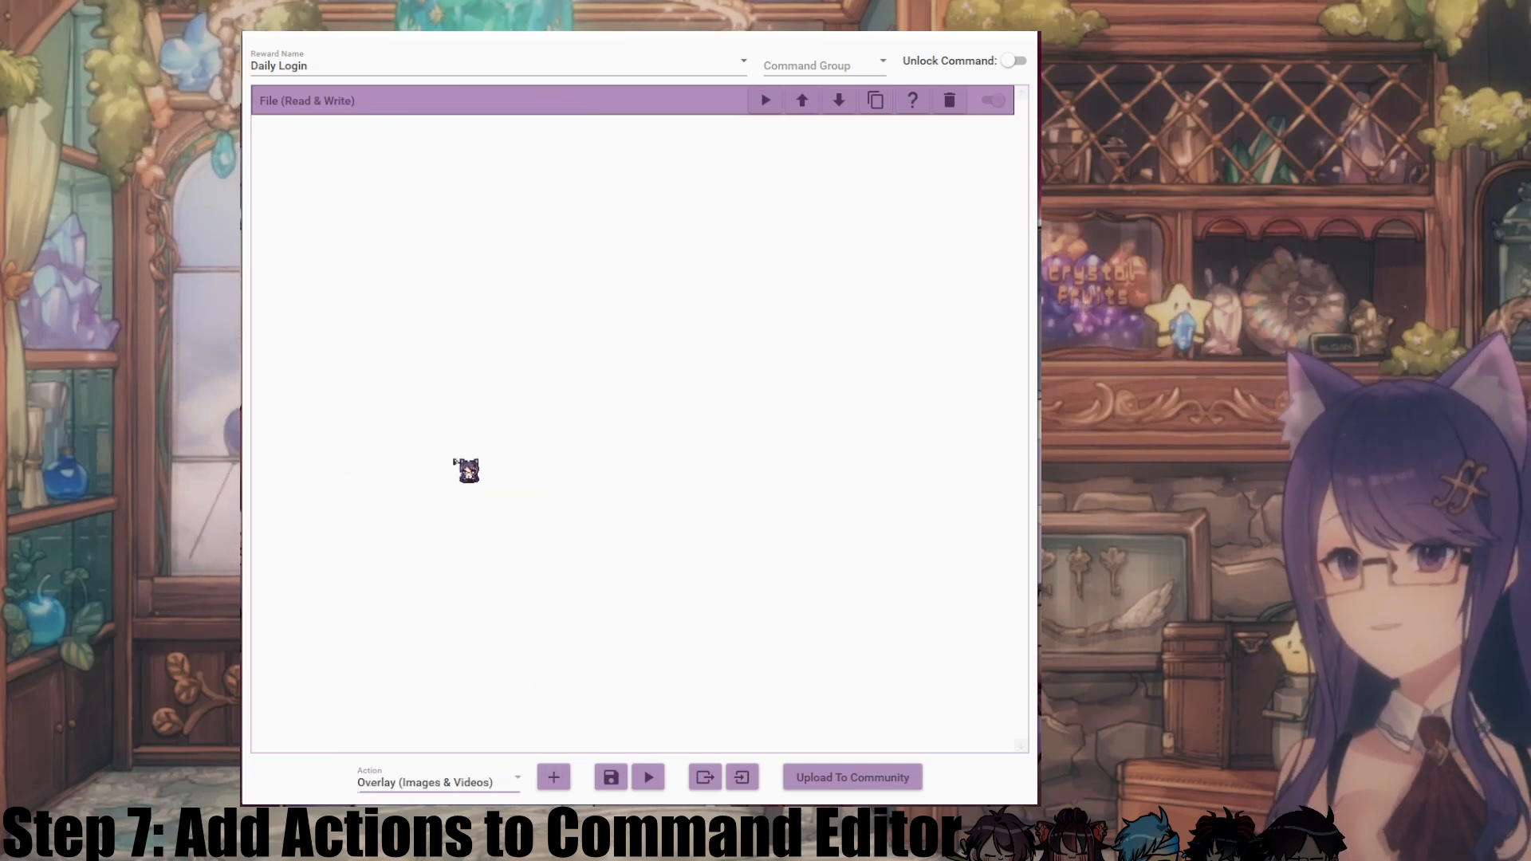
pyautogui.click(554, 777)
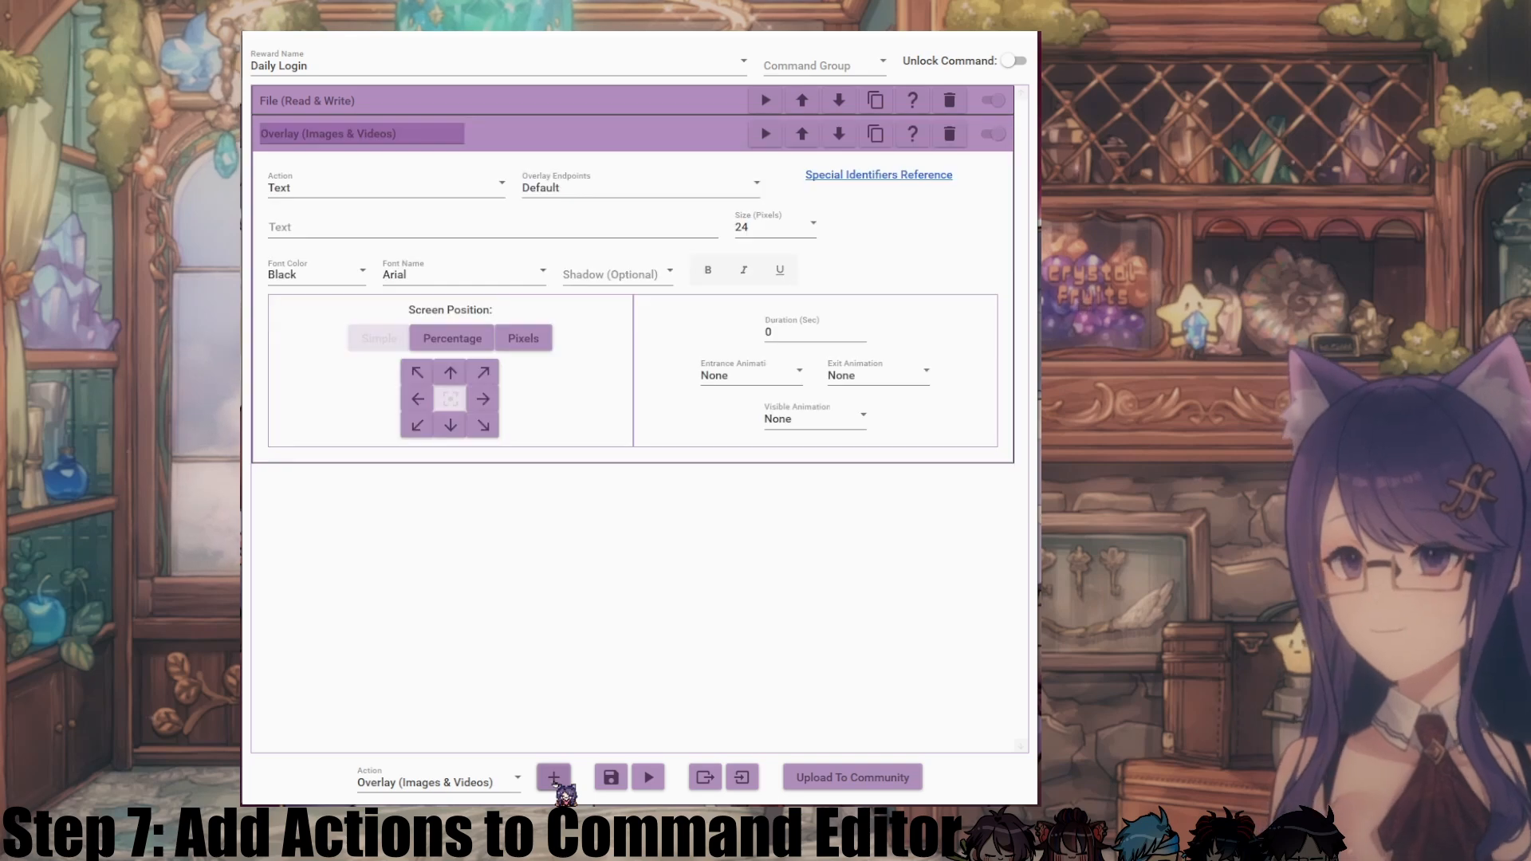
pyautogui.click(554, 779)
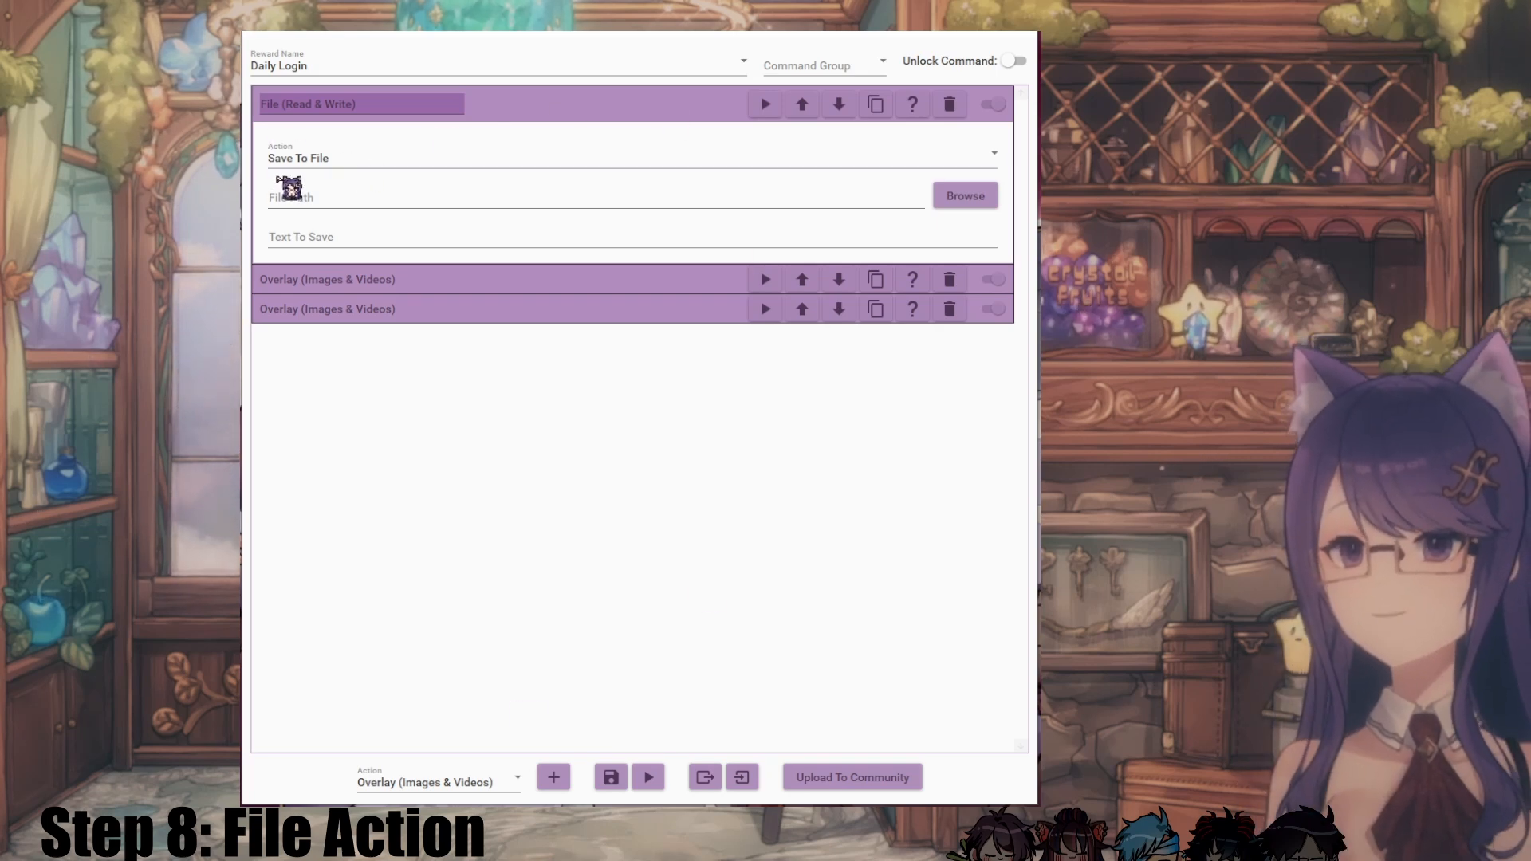
# Step: Set the file action to Read Random Line From File and open its special identifier name for entry
pyautogui.click(321, 158)
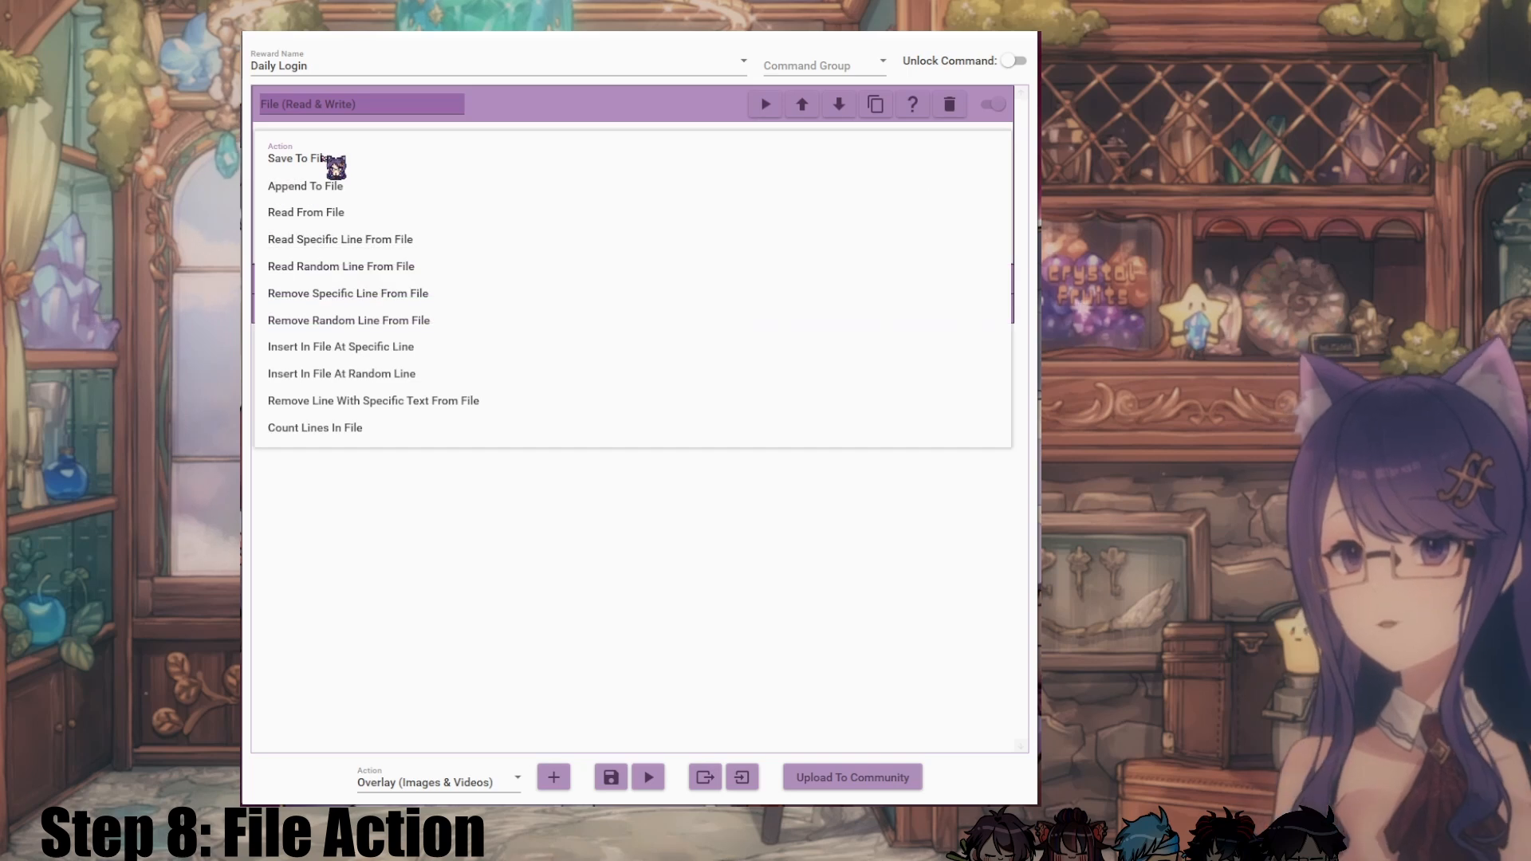
pyautogui.click(331, 266)
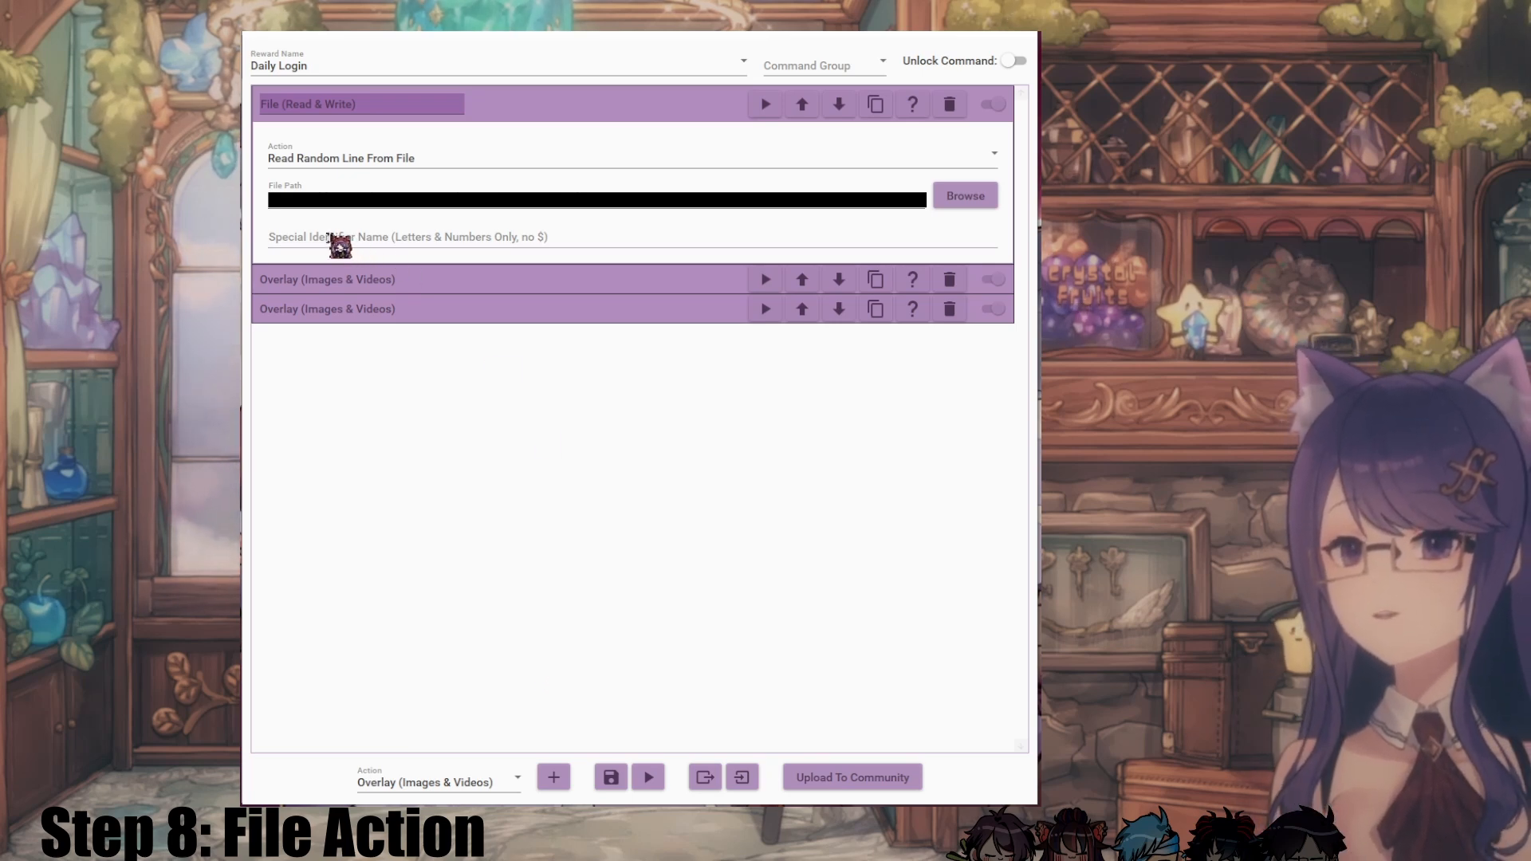
pyautogui.click(466, 243)
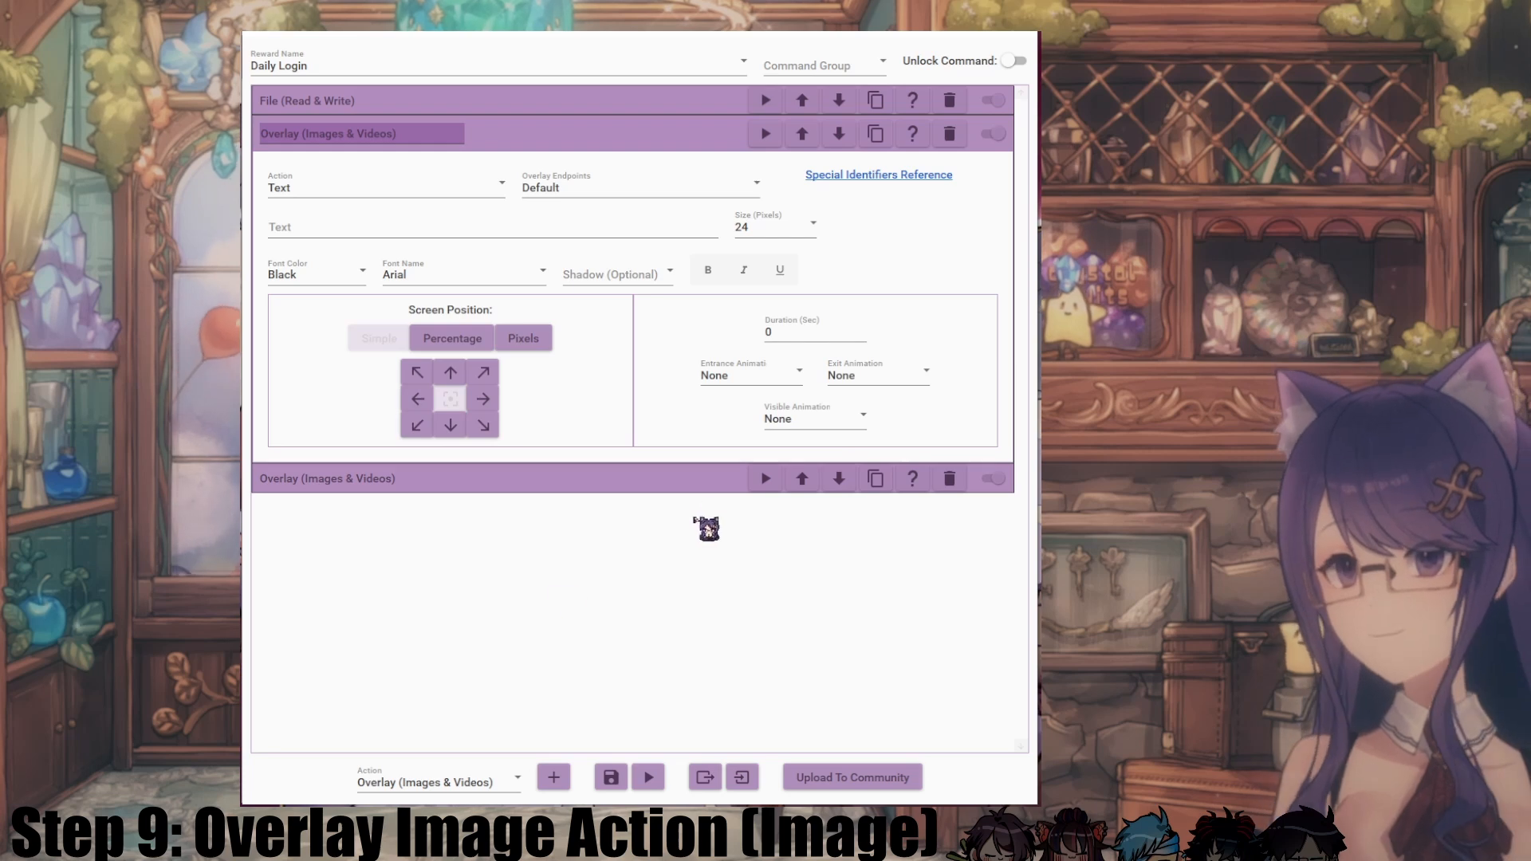
# Step: Set the first overlay action to Image, using the copied Items folder address followed by \$a.png as its file path
pyautogui.click(498, 189)
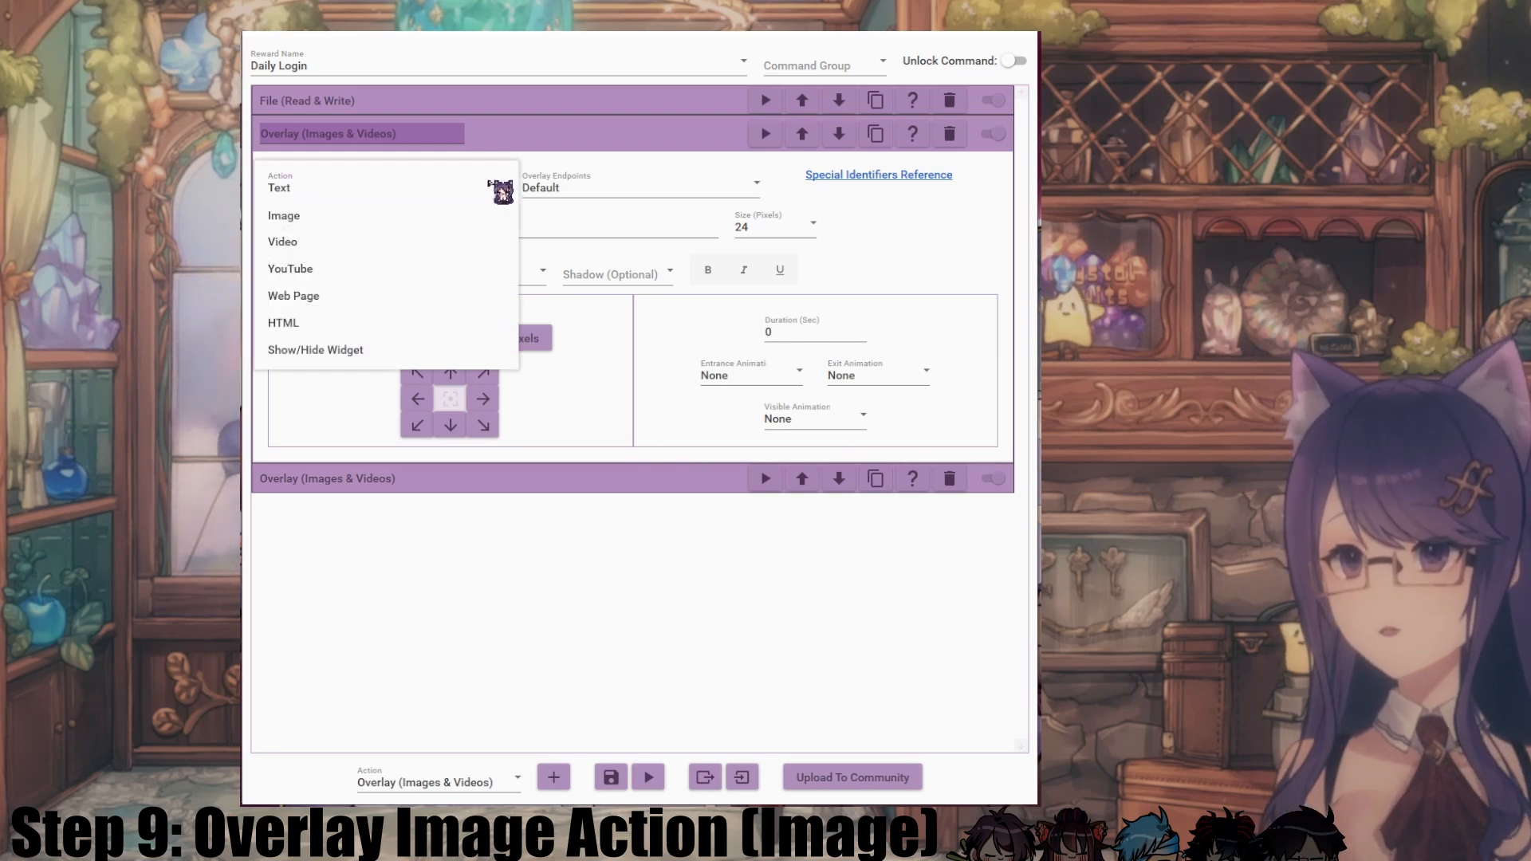
pyautogui.click(309, 215)
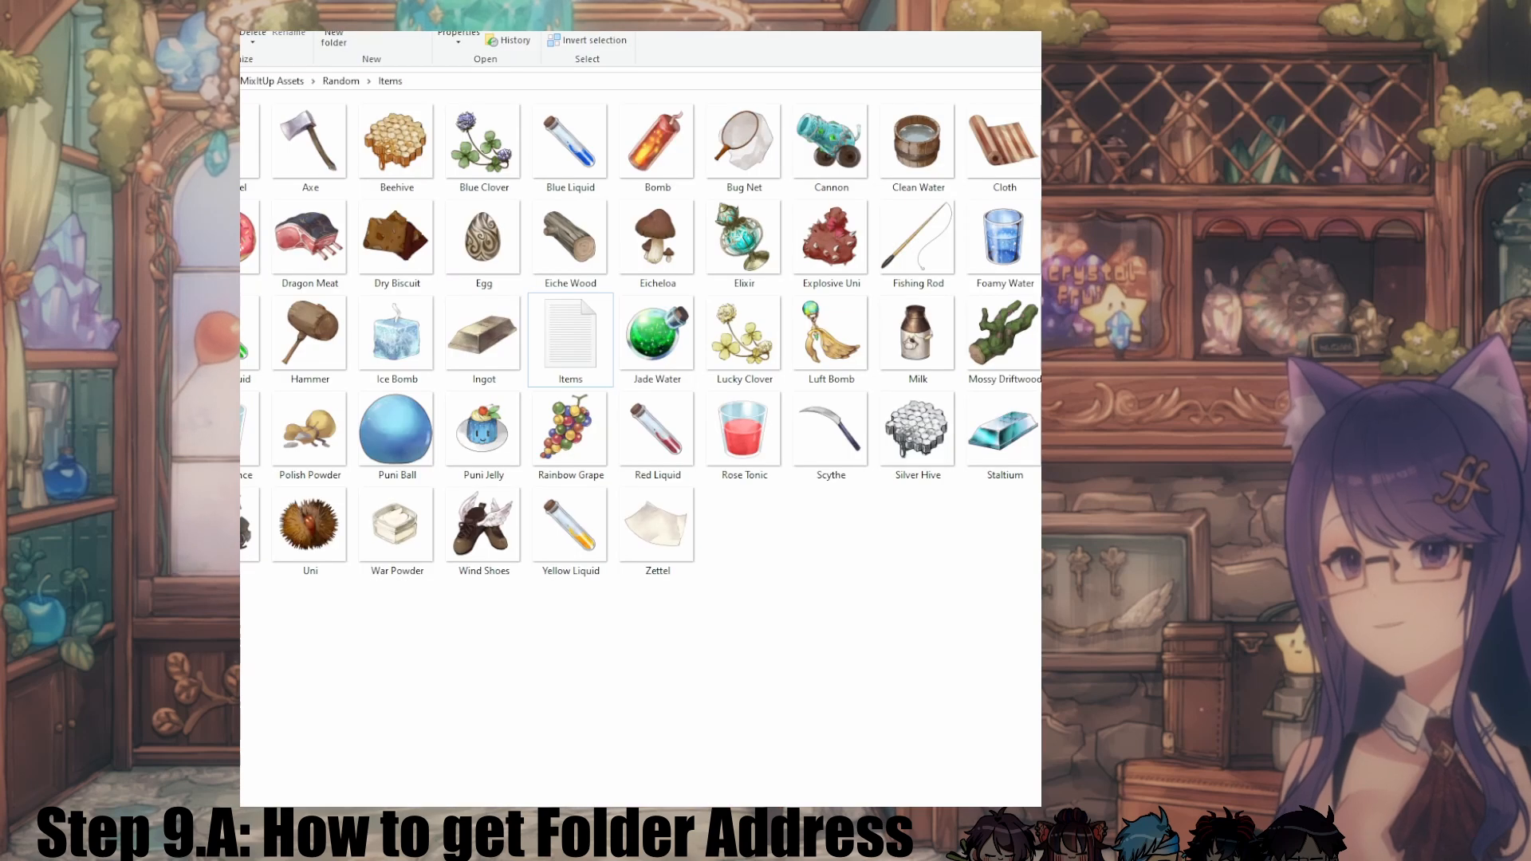
pyautogui.rightClick(392, 82)
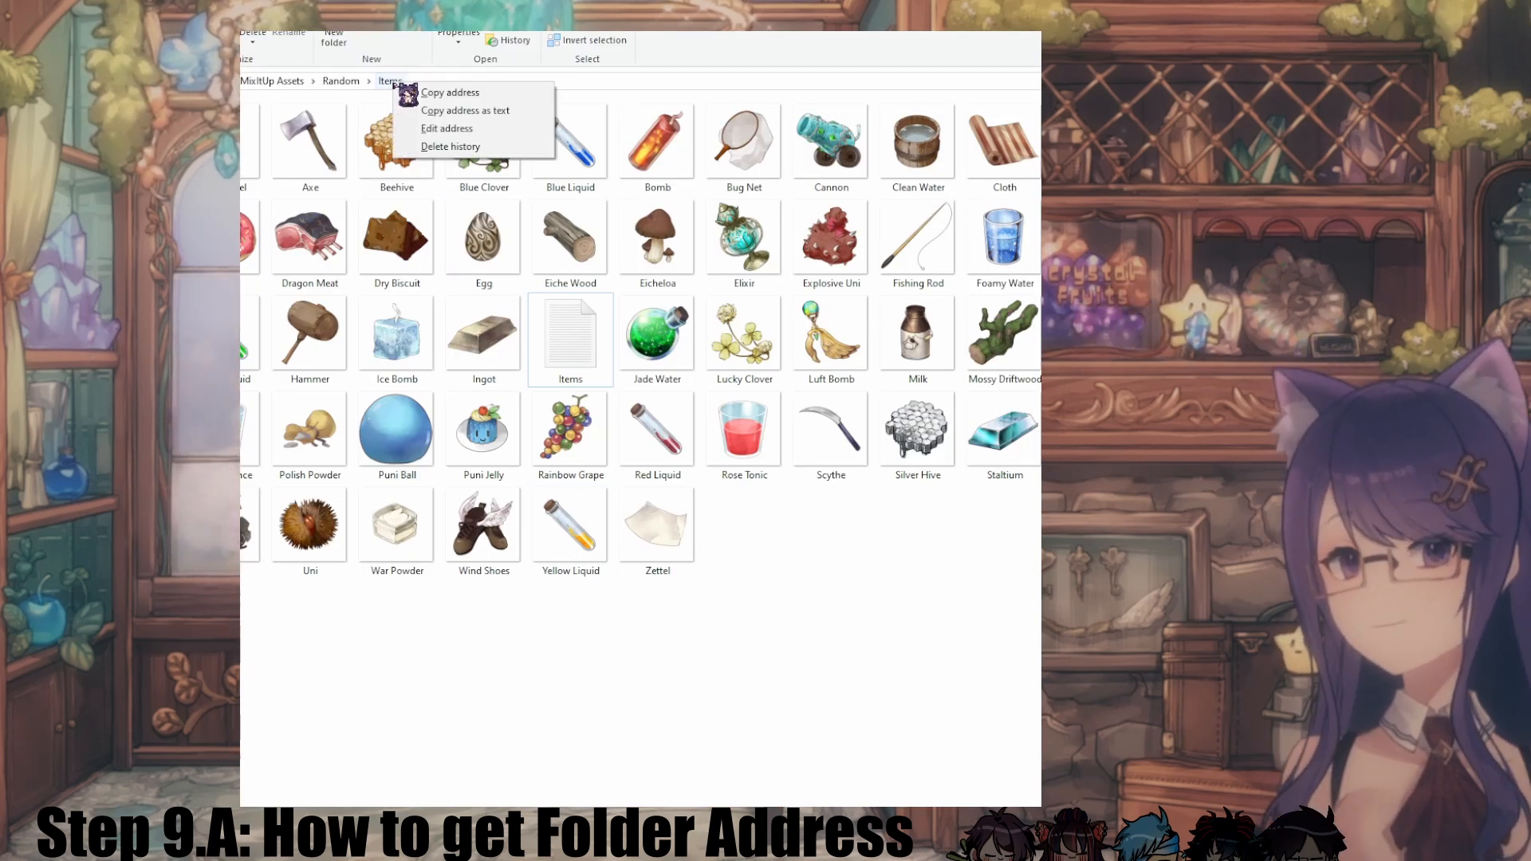
pyautogui.click(431, 111)
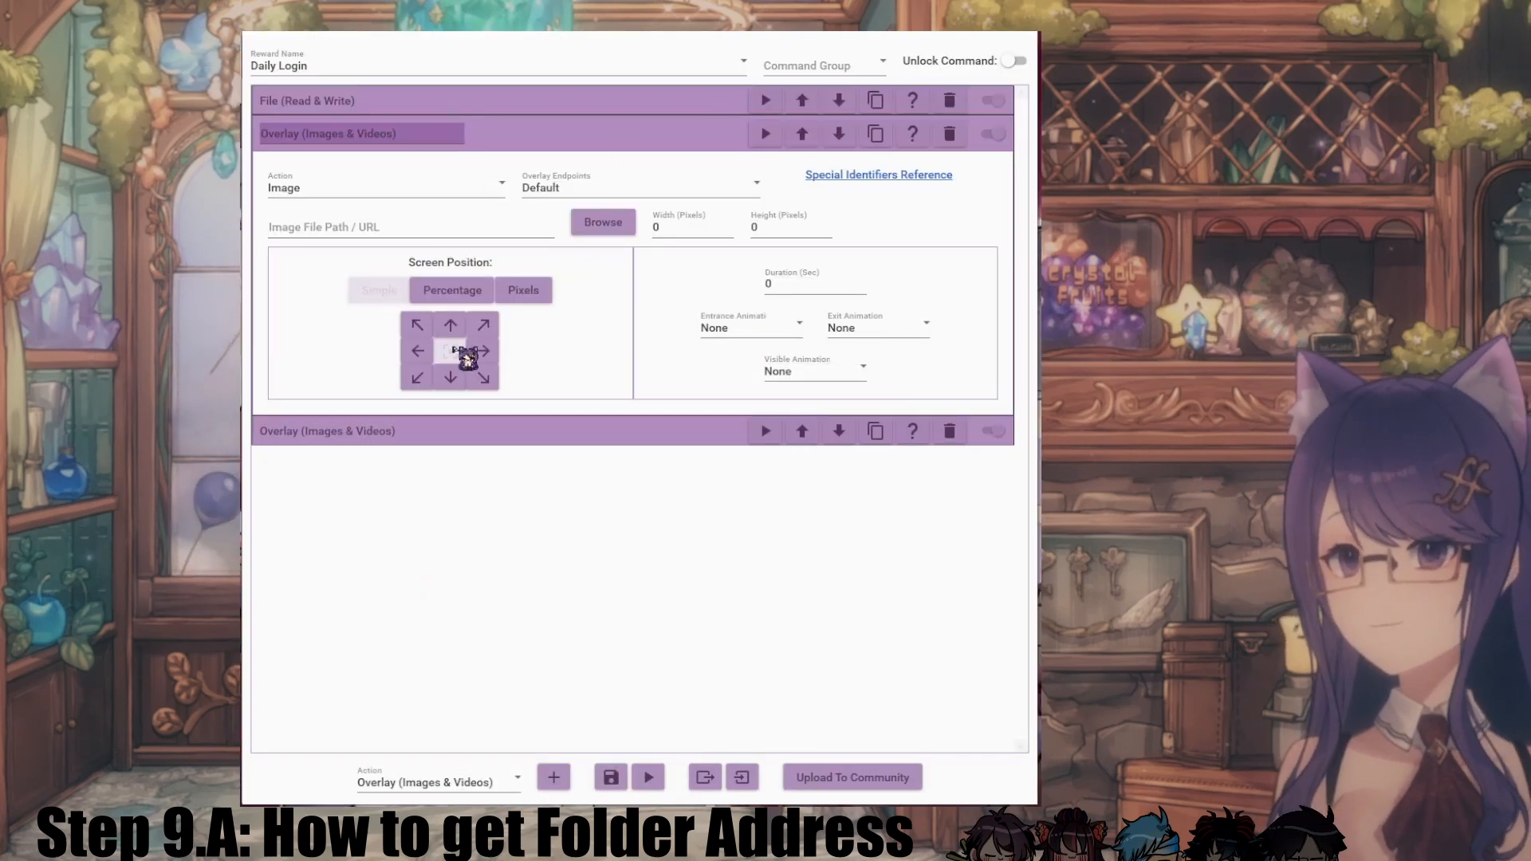
pyautogui.click(345, 231)
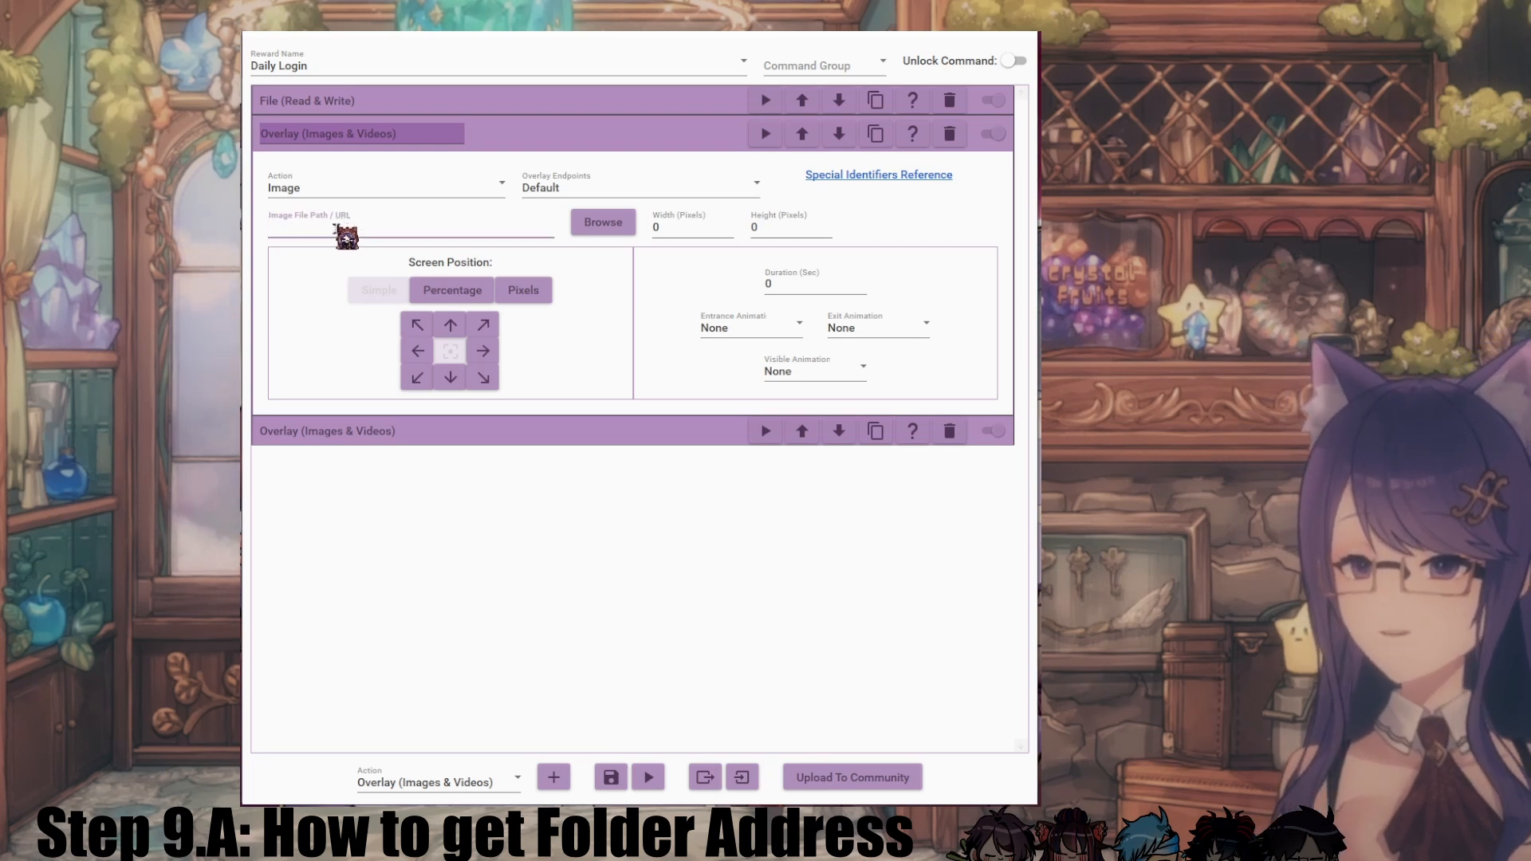
pyautogui.hotkey('ctrl', 'v')
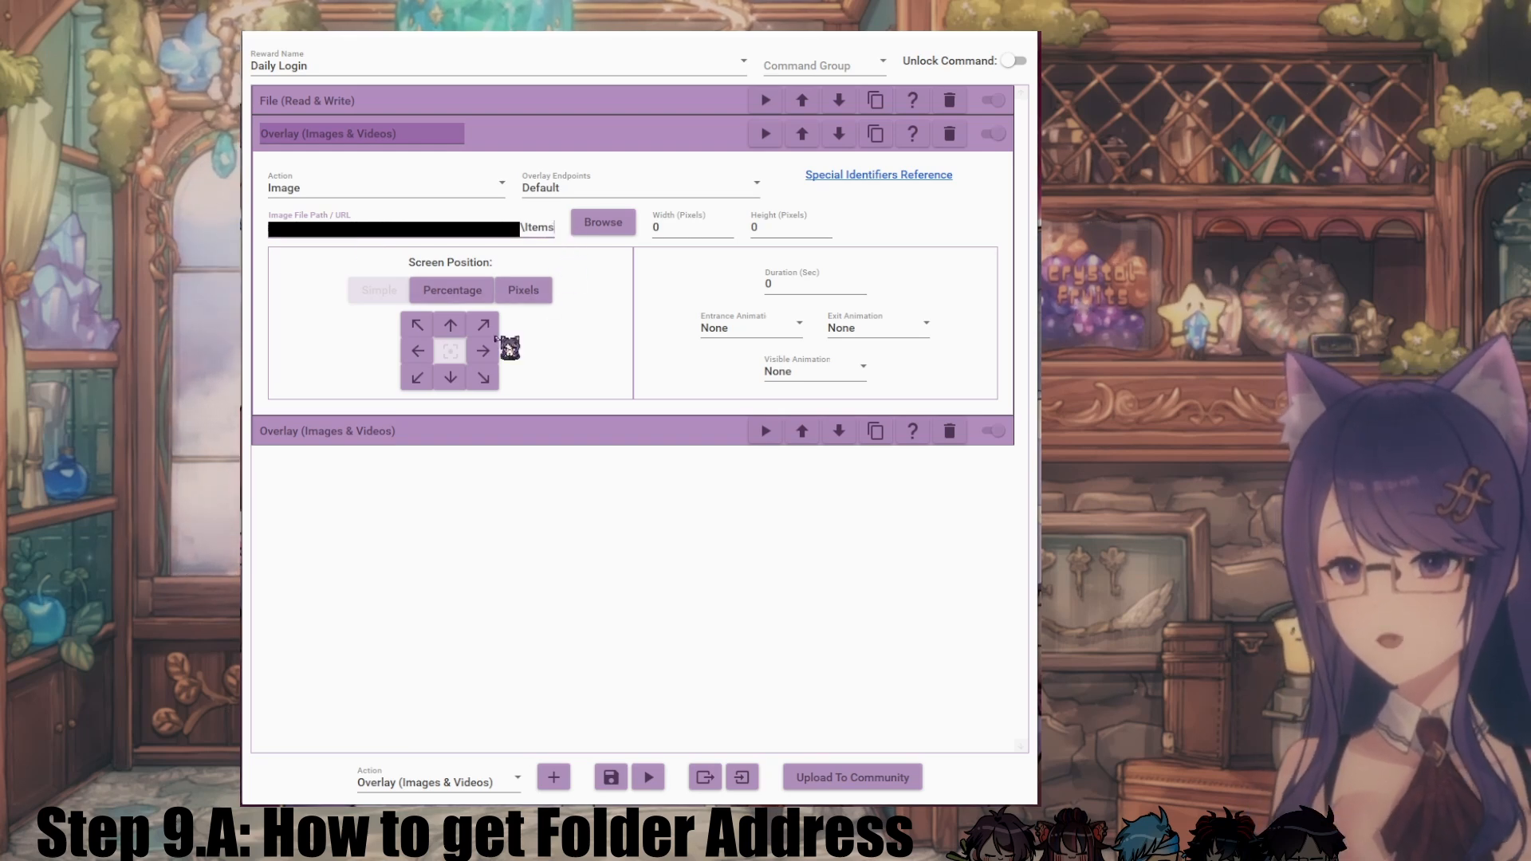
pyautogui.write('\\$a.')
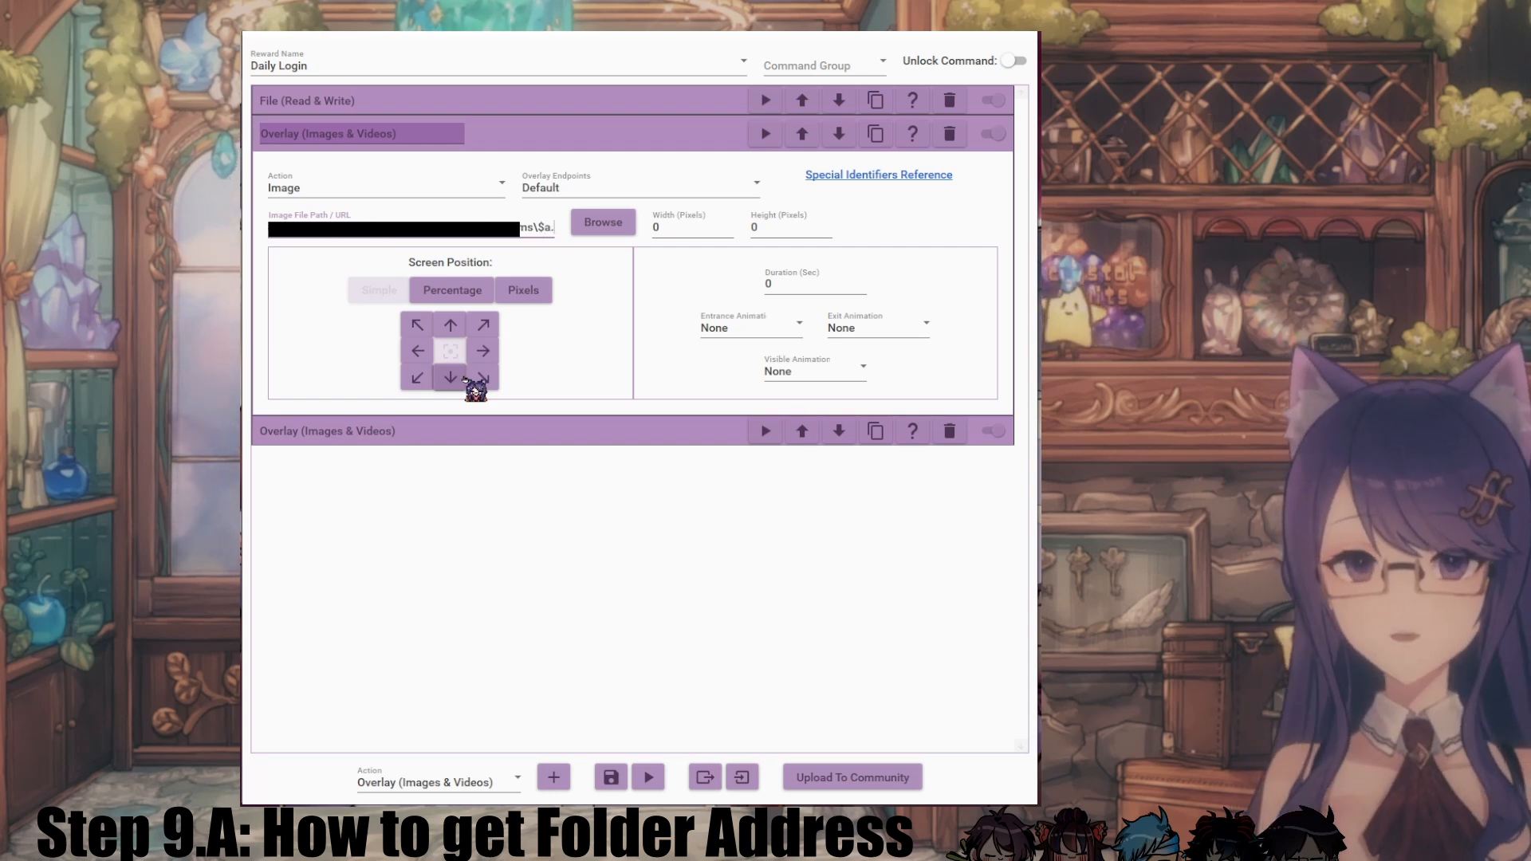
pyautogui.write('png')
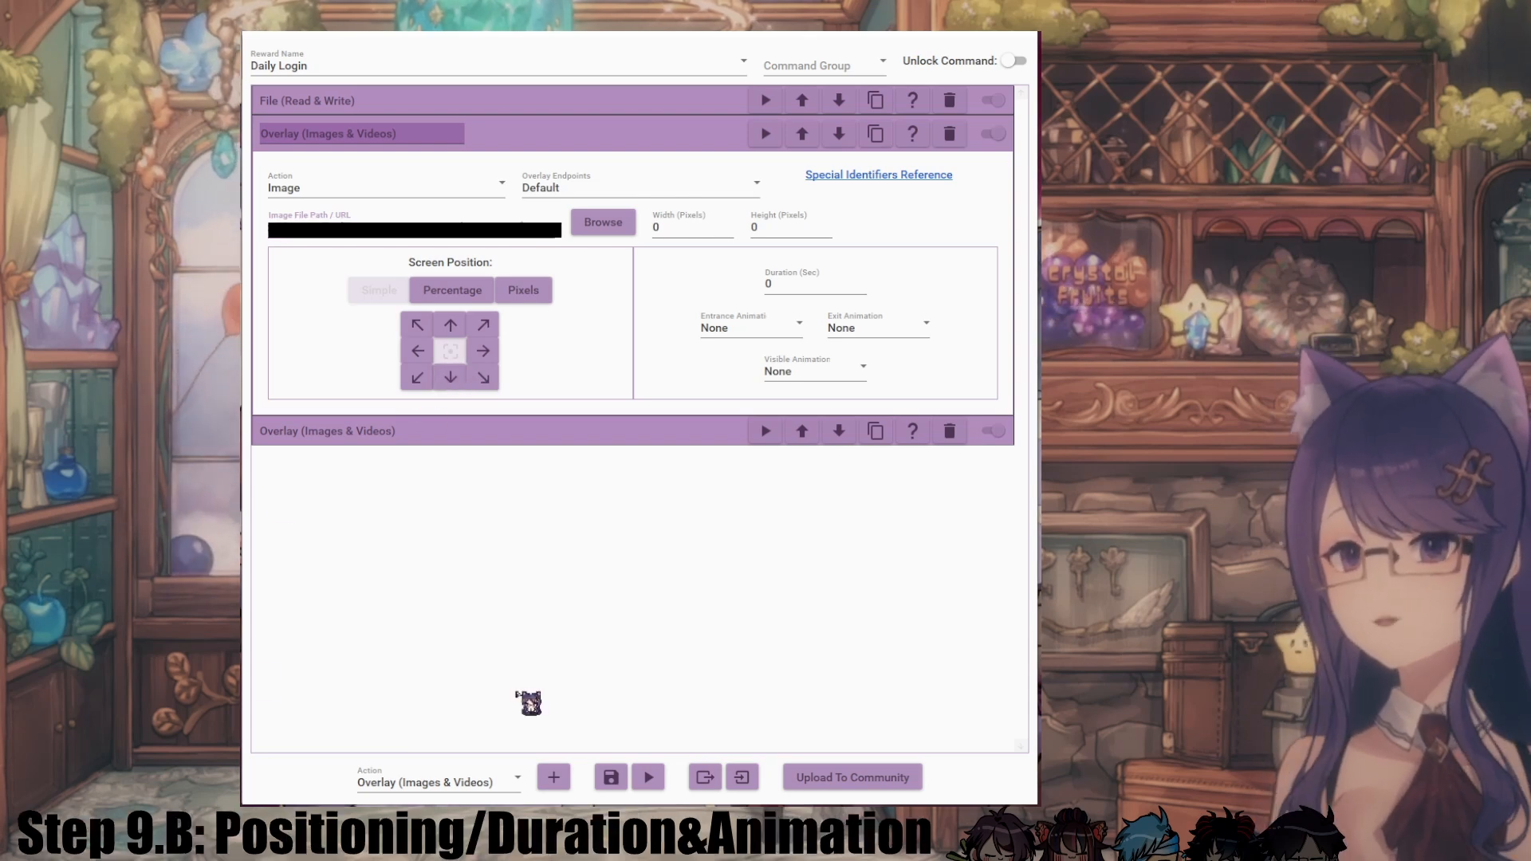
# Step: Switch the image overlay's screen position to Percentage, with 0 from left and 1 from top
pyautogui.click(454, 280)
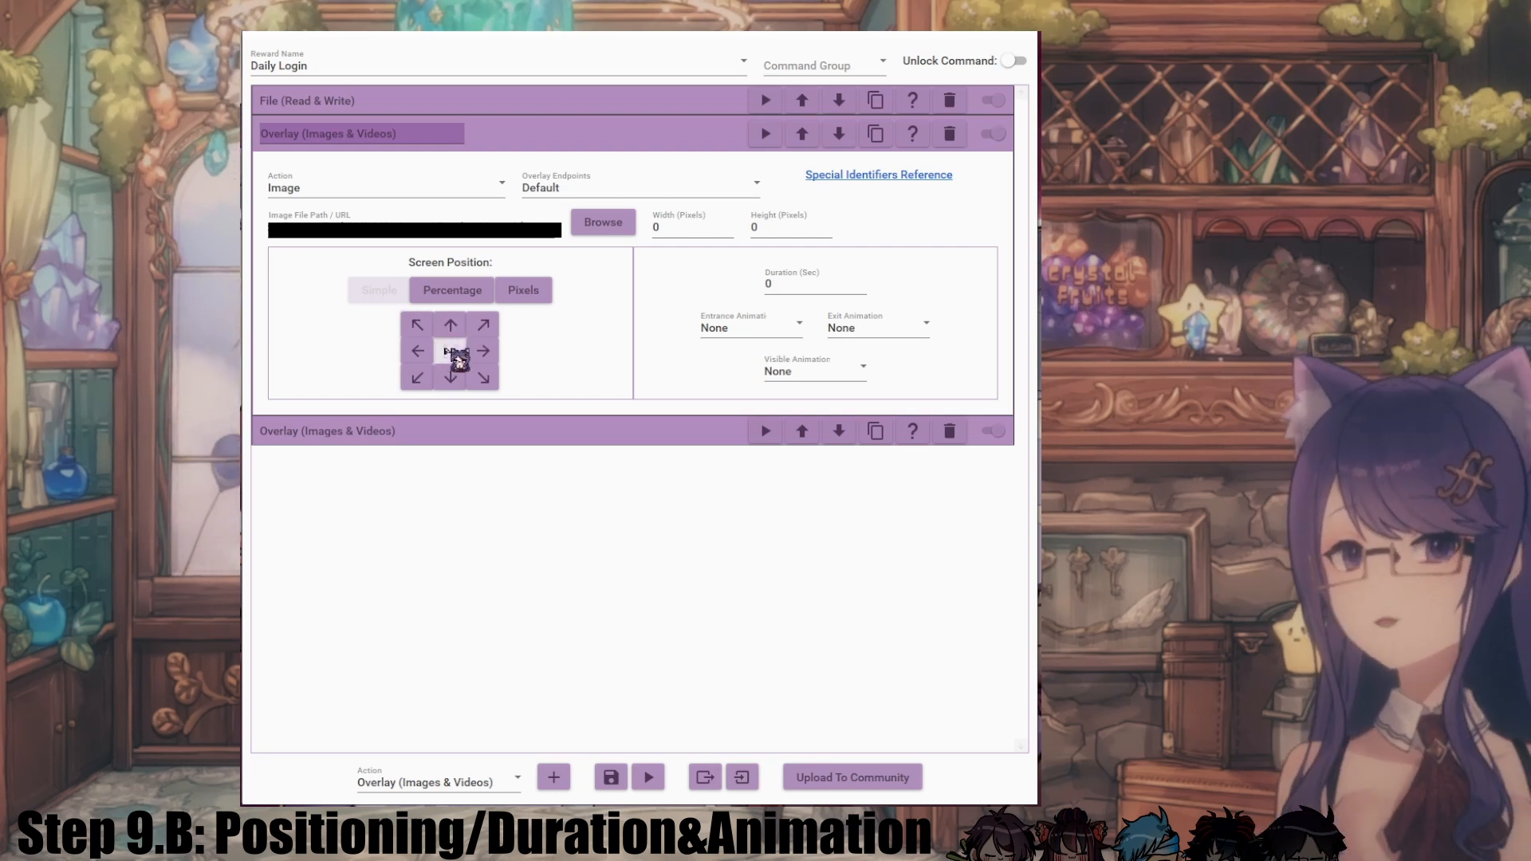
pyautogui.click(452, 378)
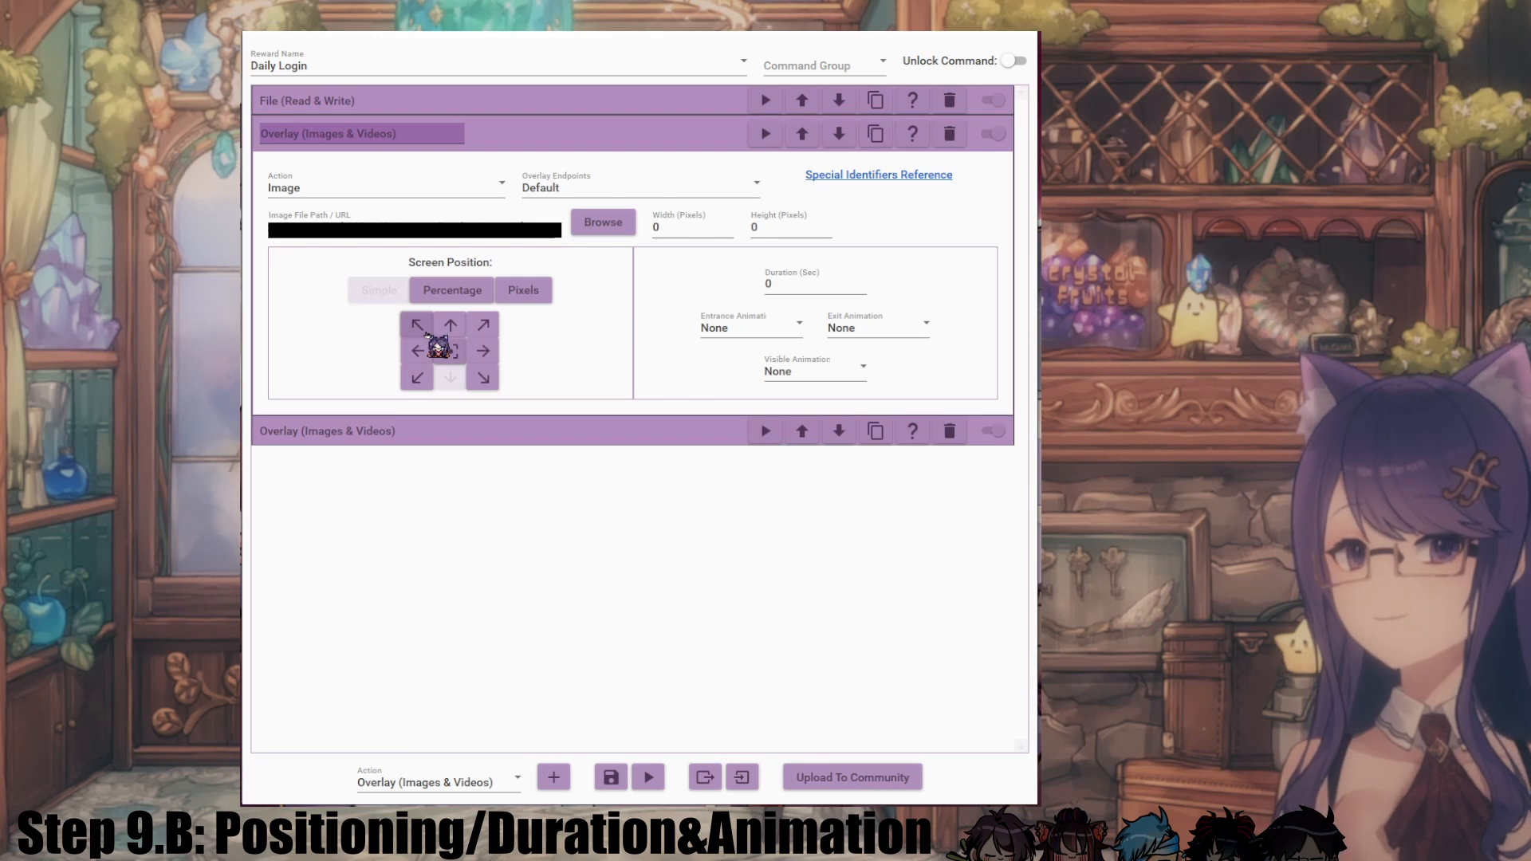
pyautogui.click(458, 289)
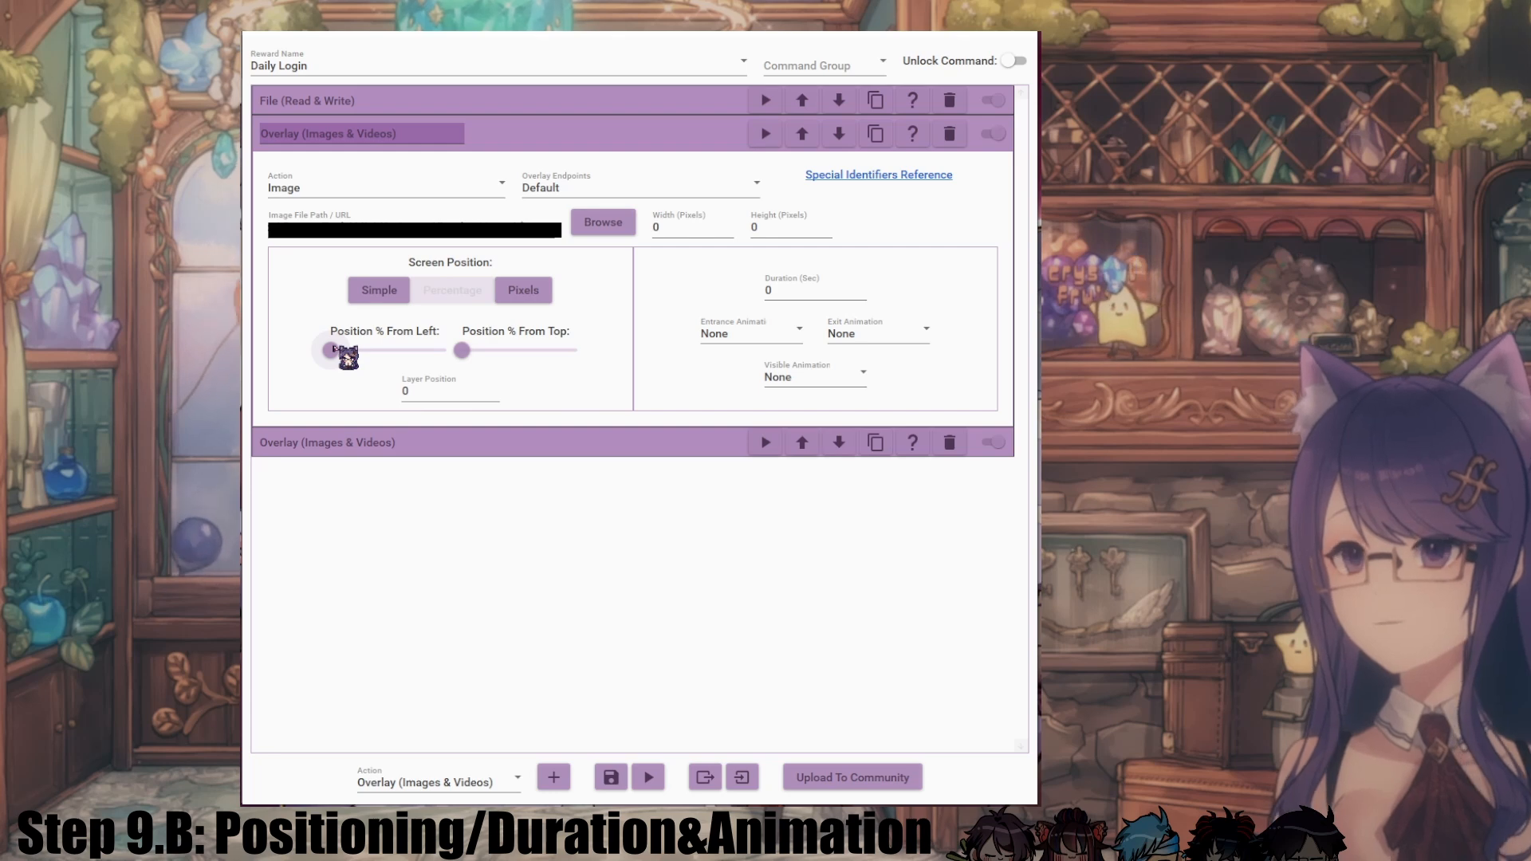
pyautogui.moveTo(333, 349)
pyautogui.mouseDown()
pyautogui.moveTo(381, 350)
pyautogui.moveTo(318, 352)
pyautogui.mouseUp()
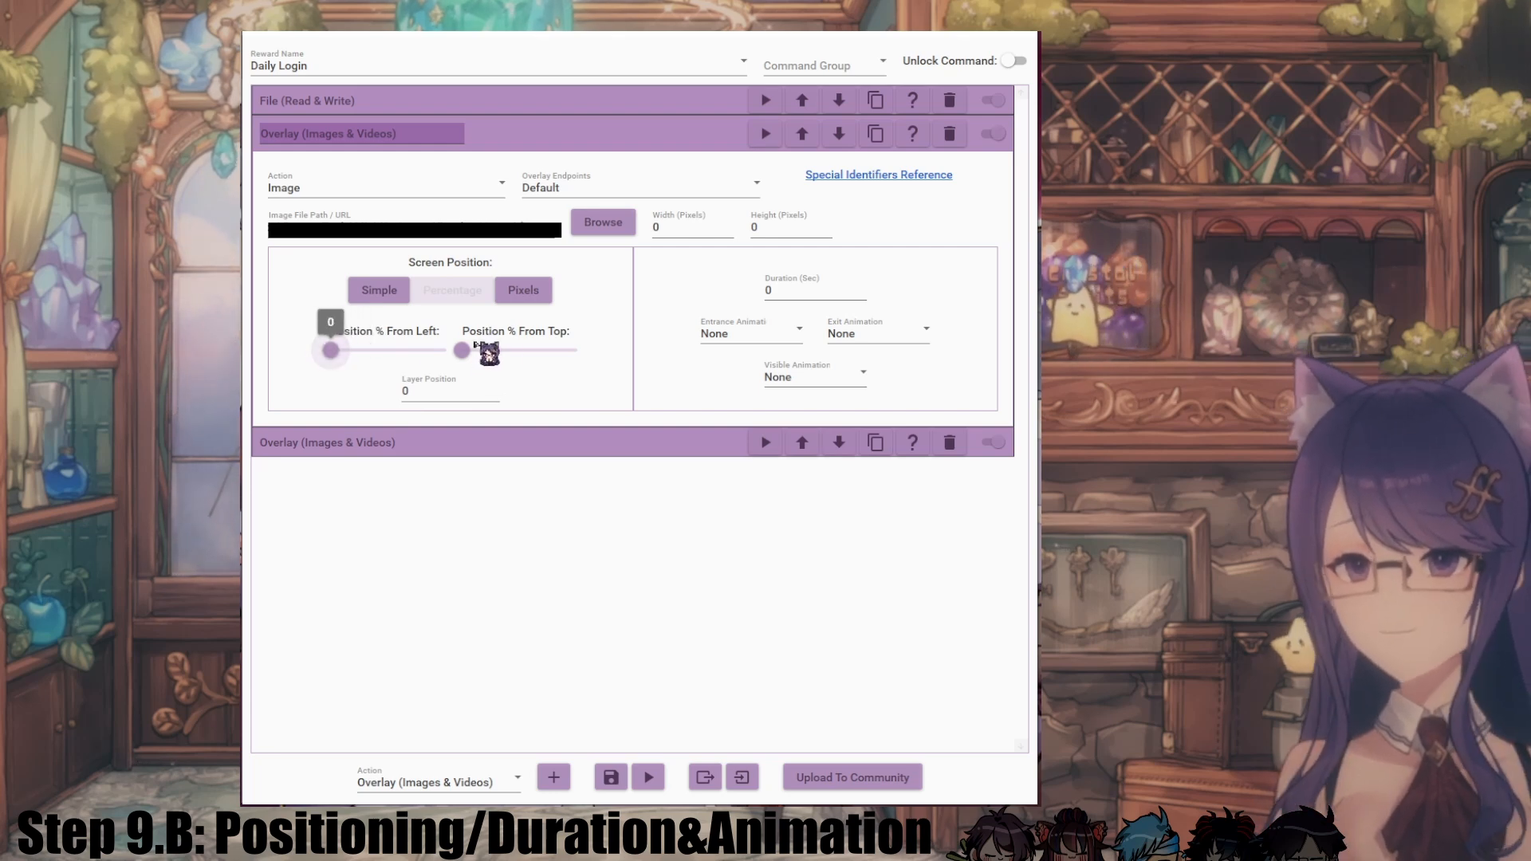
pyautogui.moveTo(462, 349)
pyautogui.mouseDown()
pyautogui.moveTo(516, 350)
pyautogui.moveTo(467, 351)
pyautogui.mouseUp()
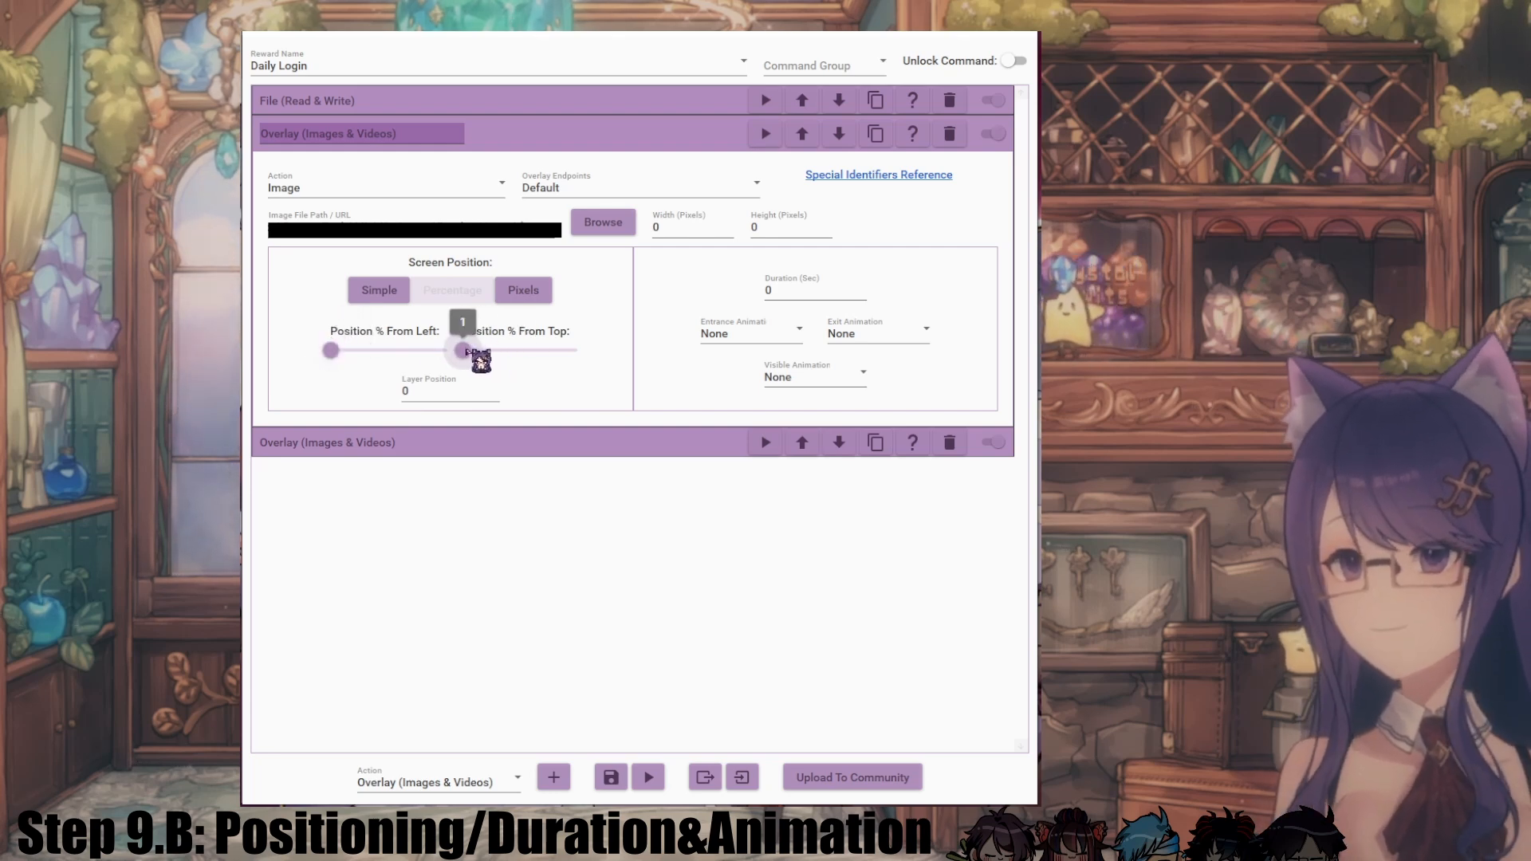
pyautogui.click(417, 391)
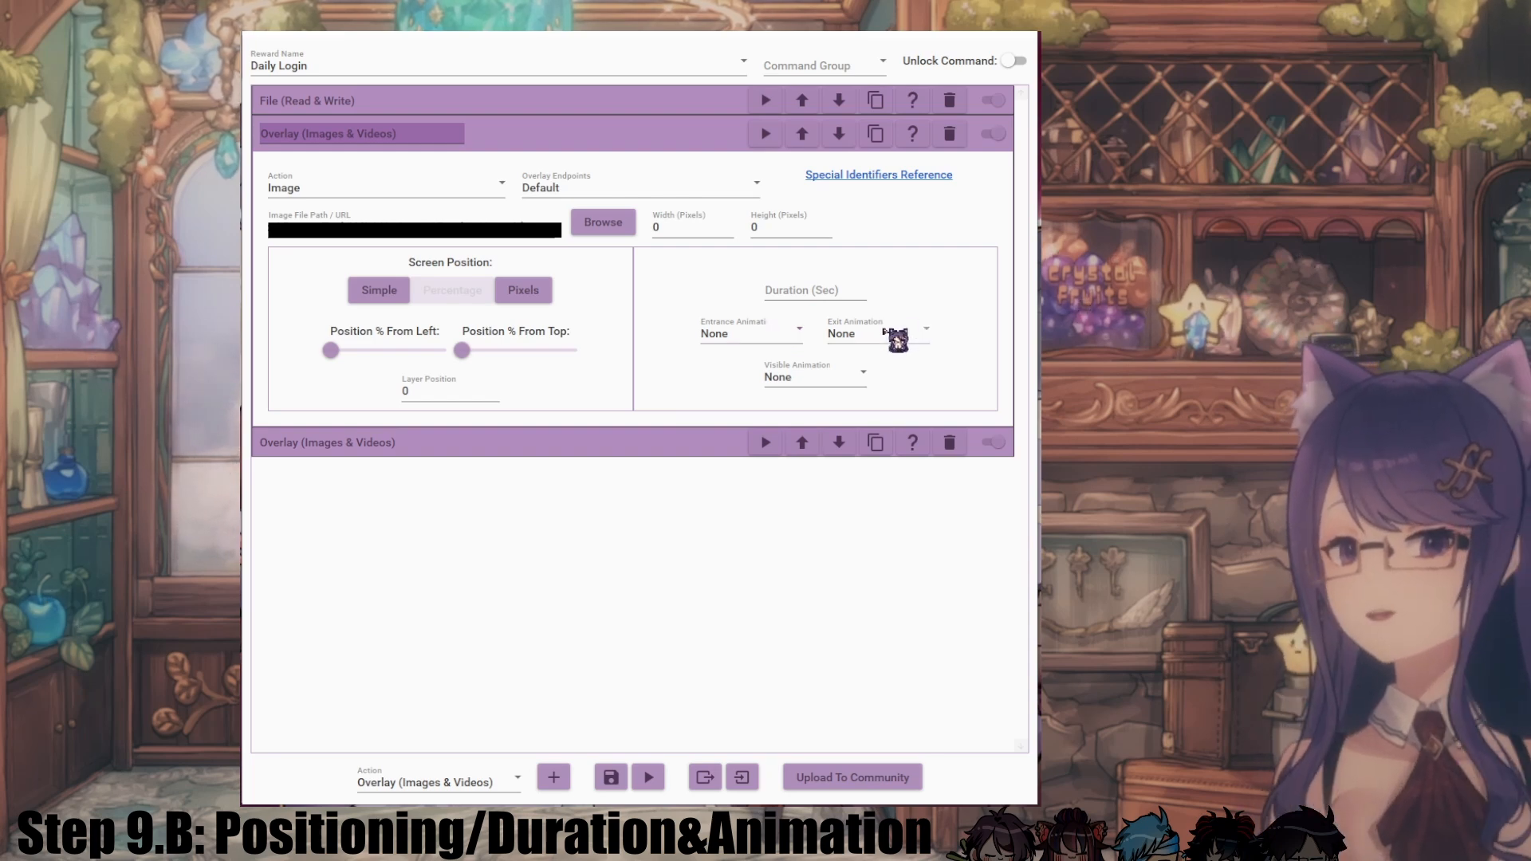
# Step: Look through the available entrance and exit animations for the image overlay without changing either one
pyautogui.click(767, 336)
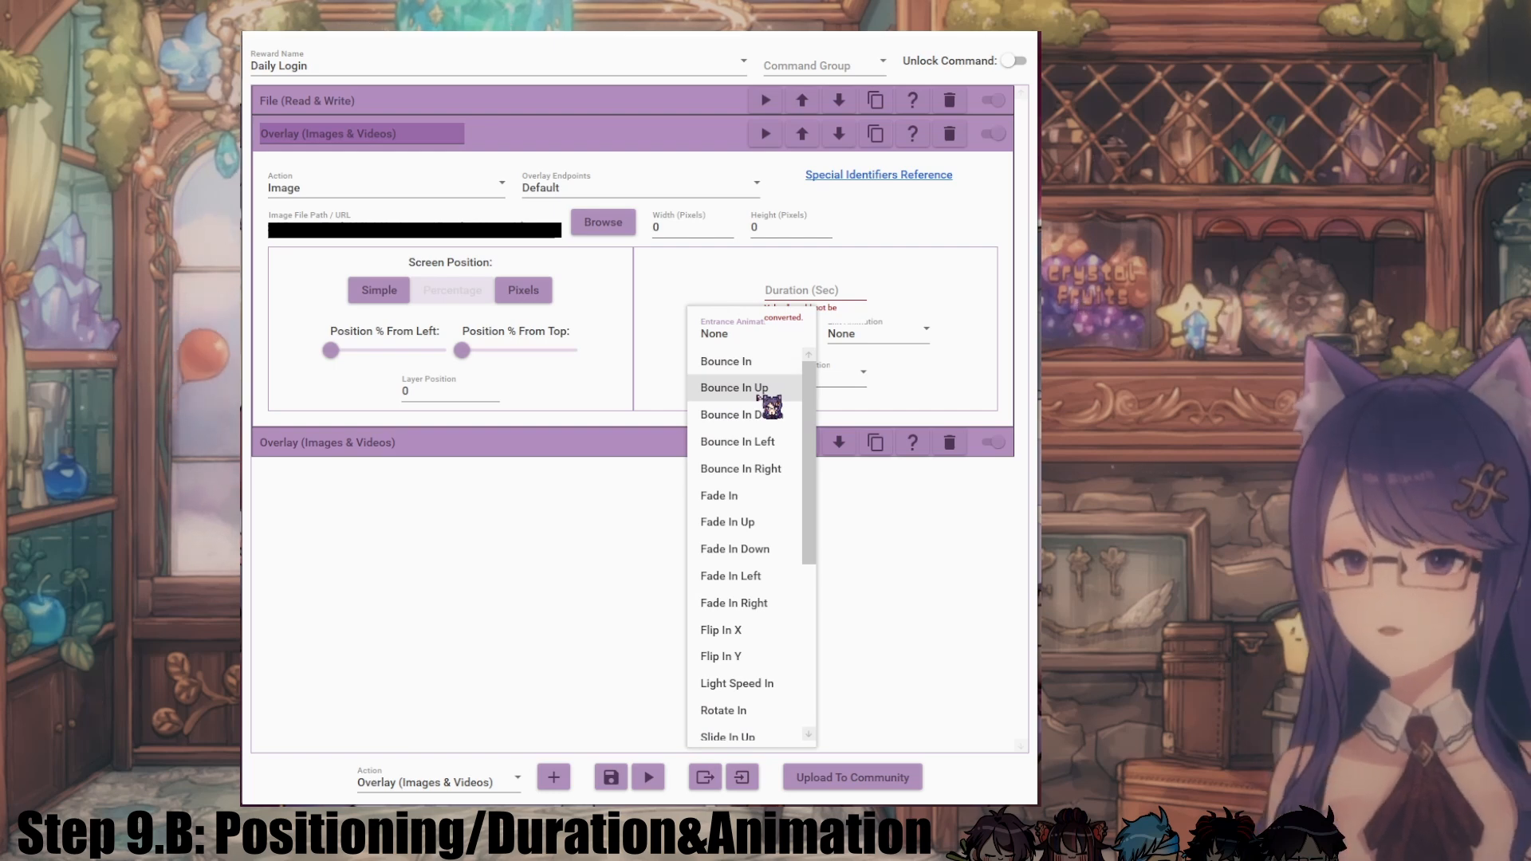
pyautogui.scroll(-2, 759, 399)
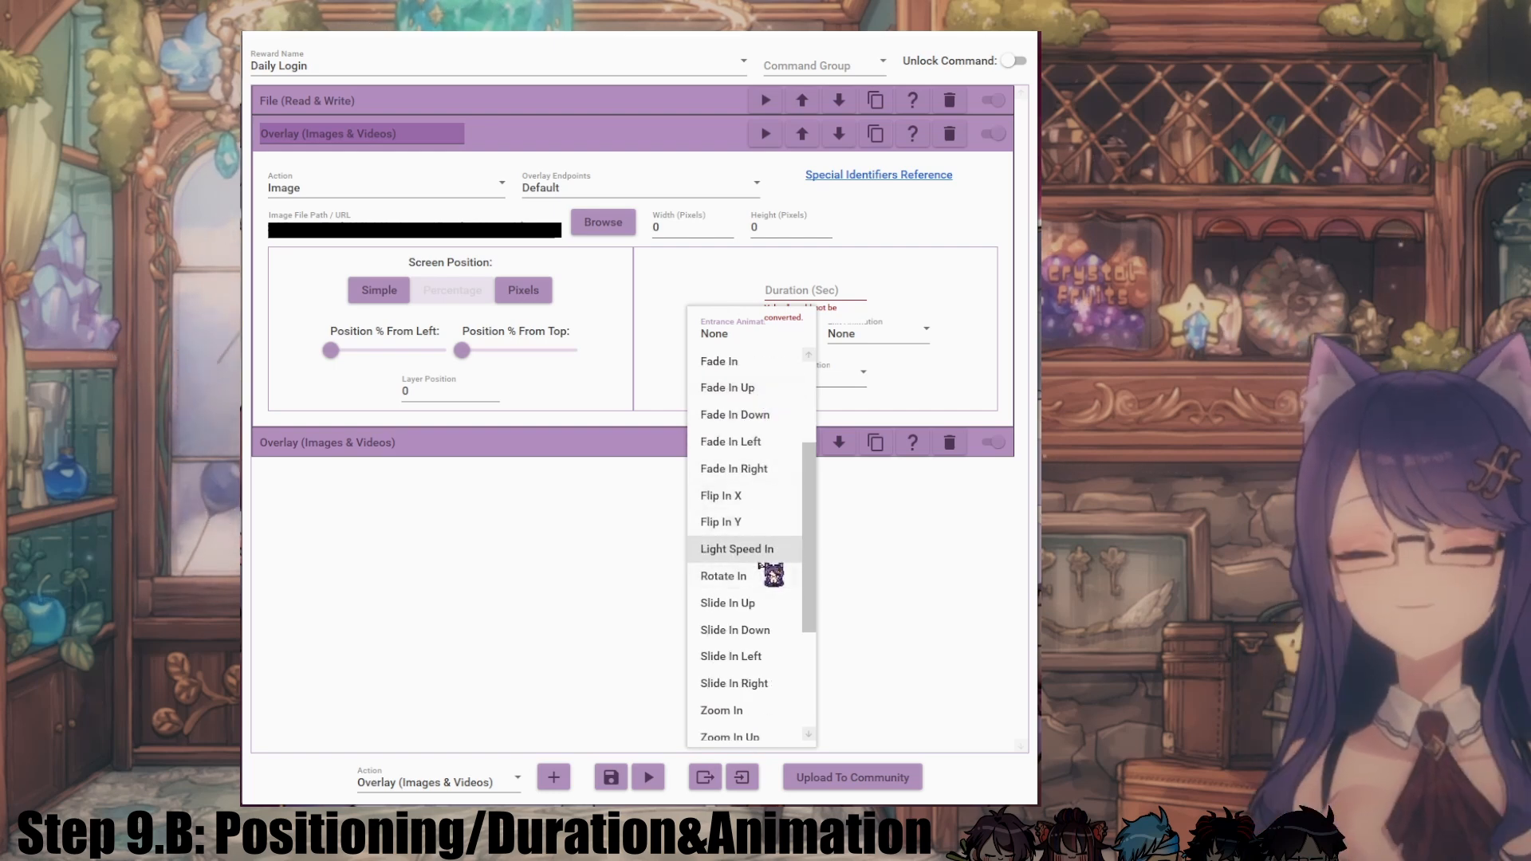
pyautogui.click(655, 373)
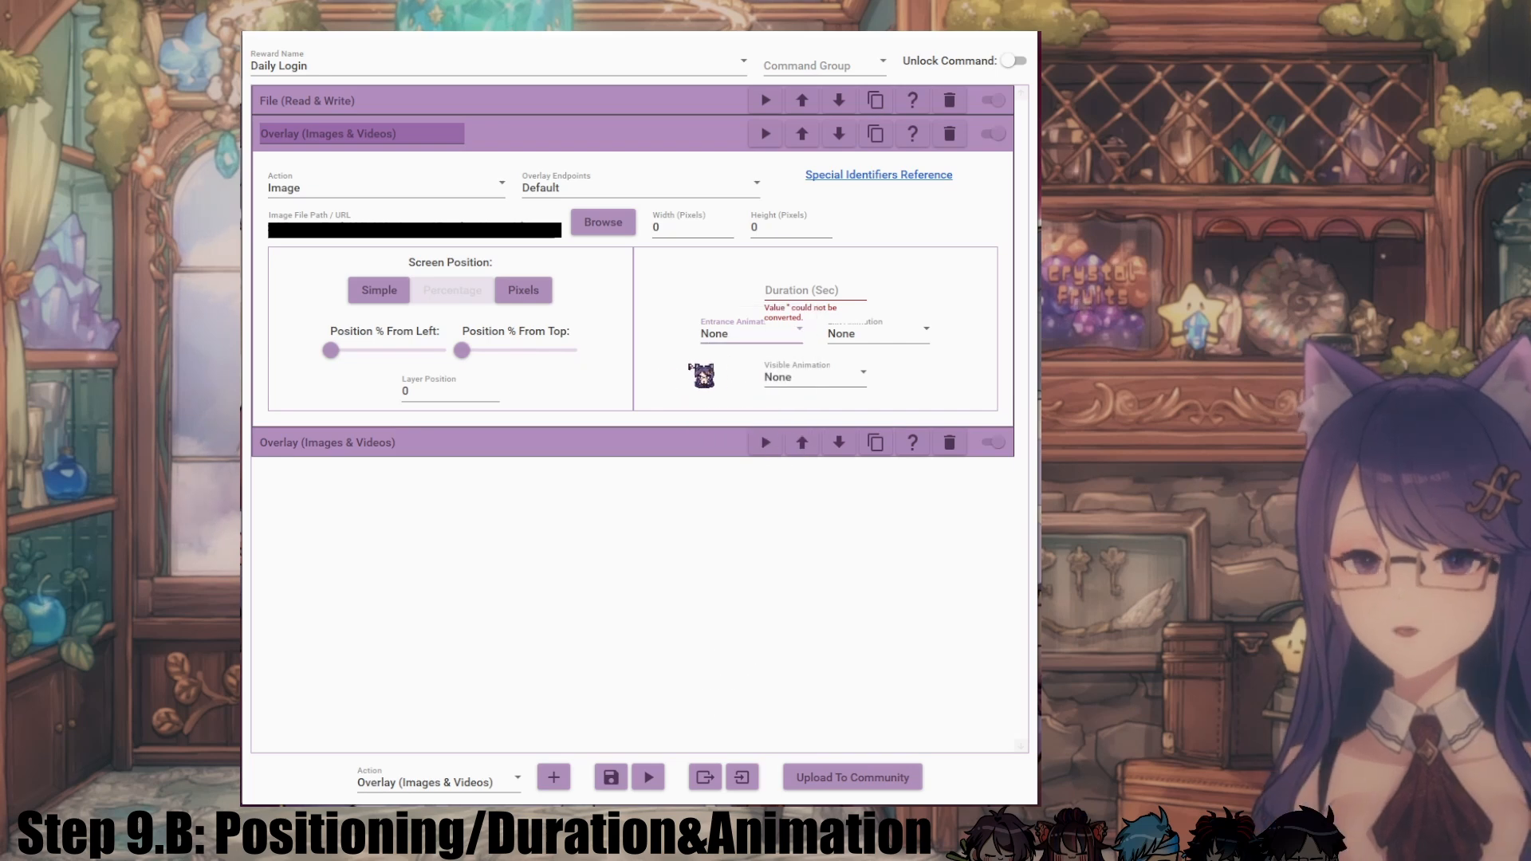
pyautogui.click(866, 340)
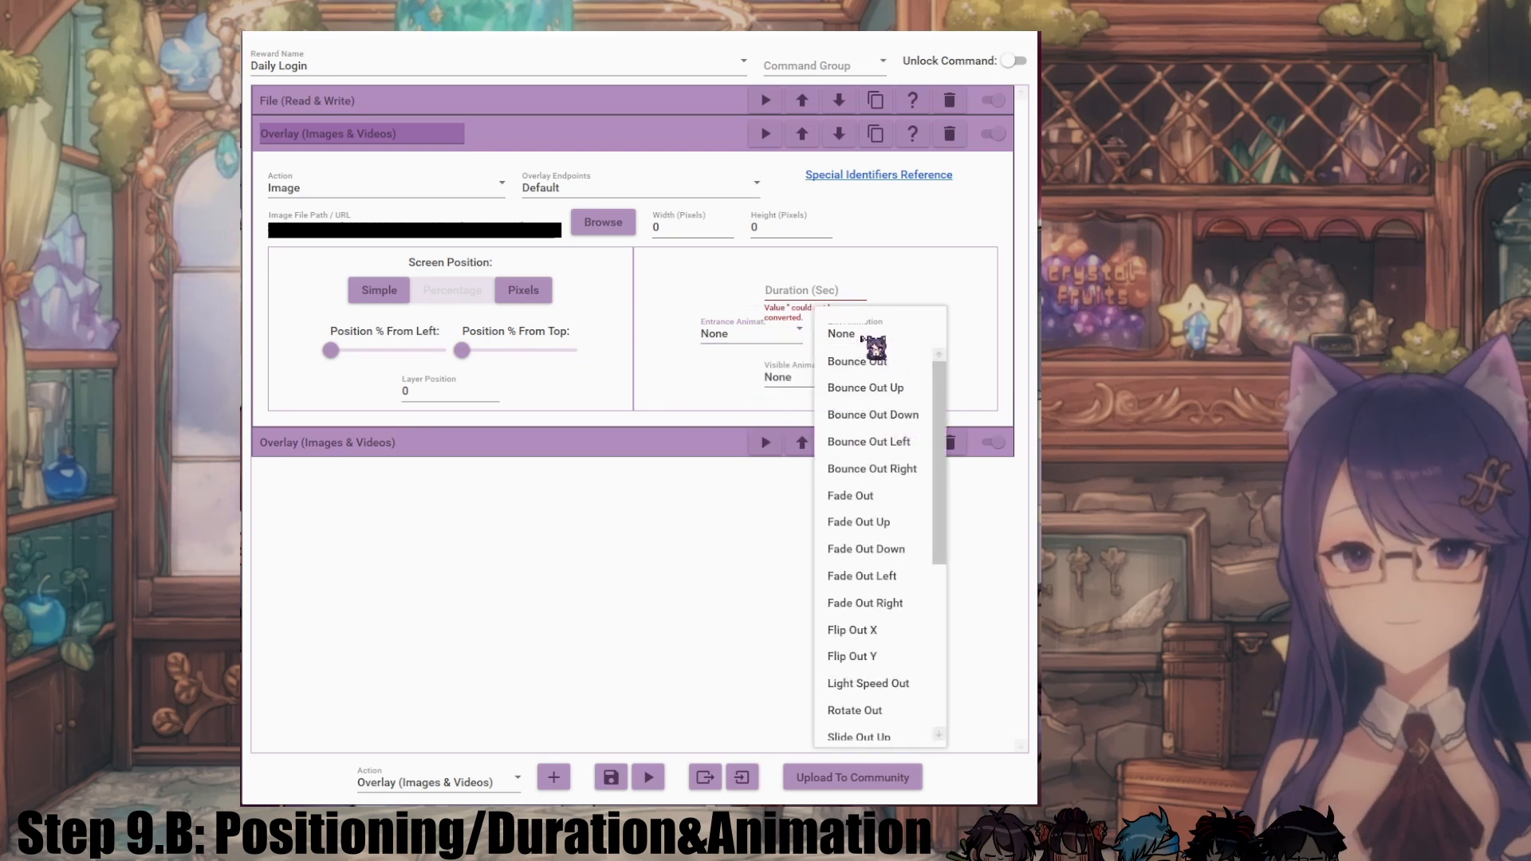
pyautogui.scroll(-1, 893, 423)
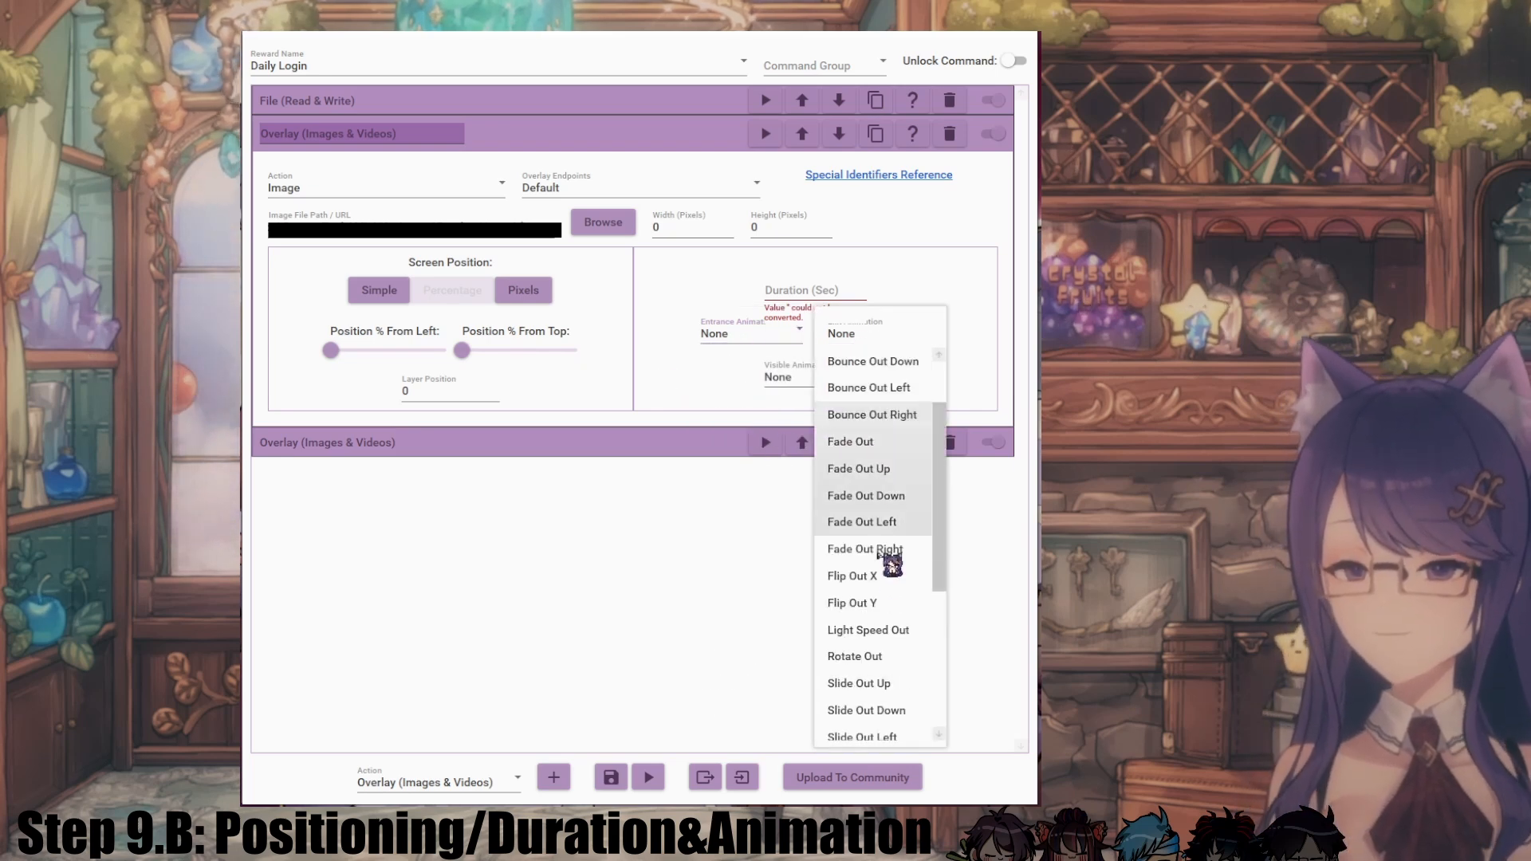
pyautogui.scroll(-1, 886, 701)
pyautogui.scroll(-1, 889, 630)
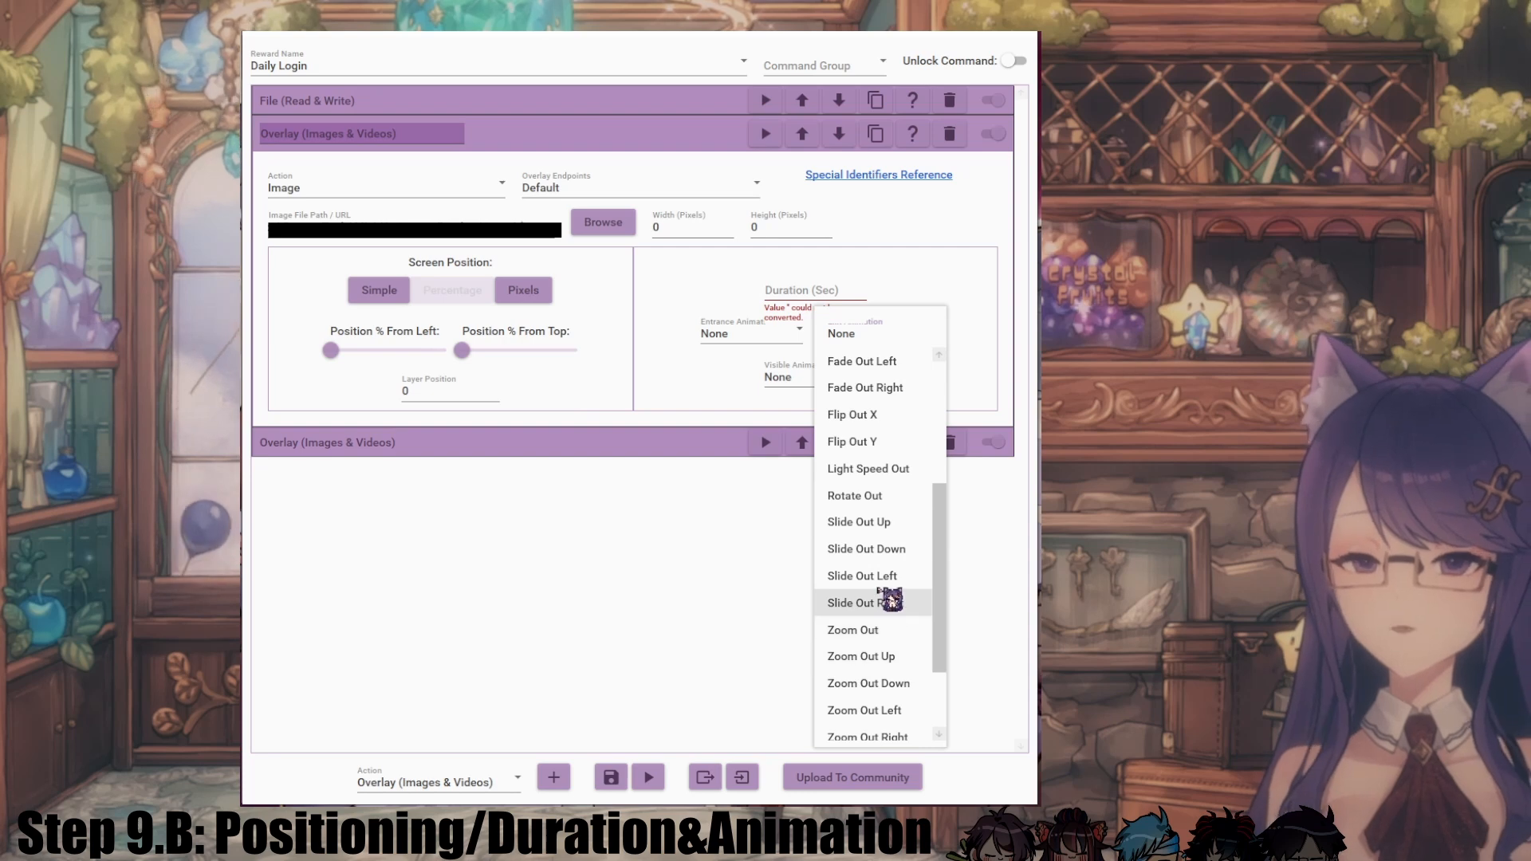
pyautogui.scroll(1, 888, 598)
pyautogui.click(725, 416)
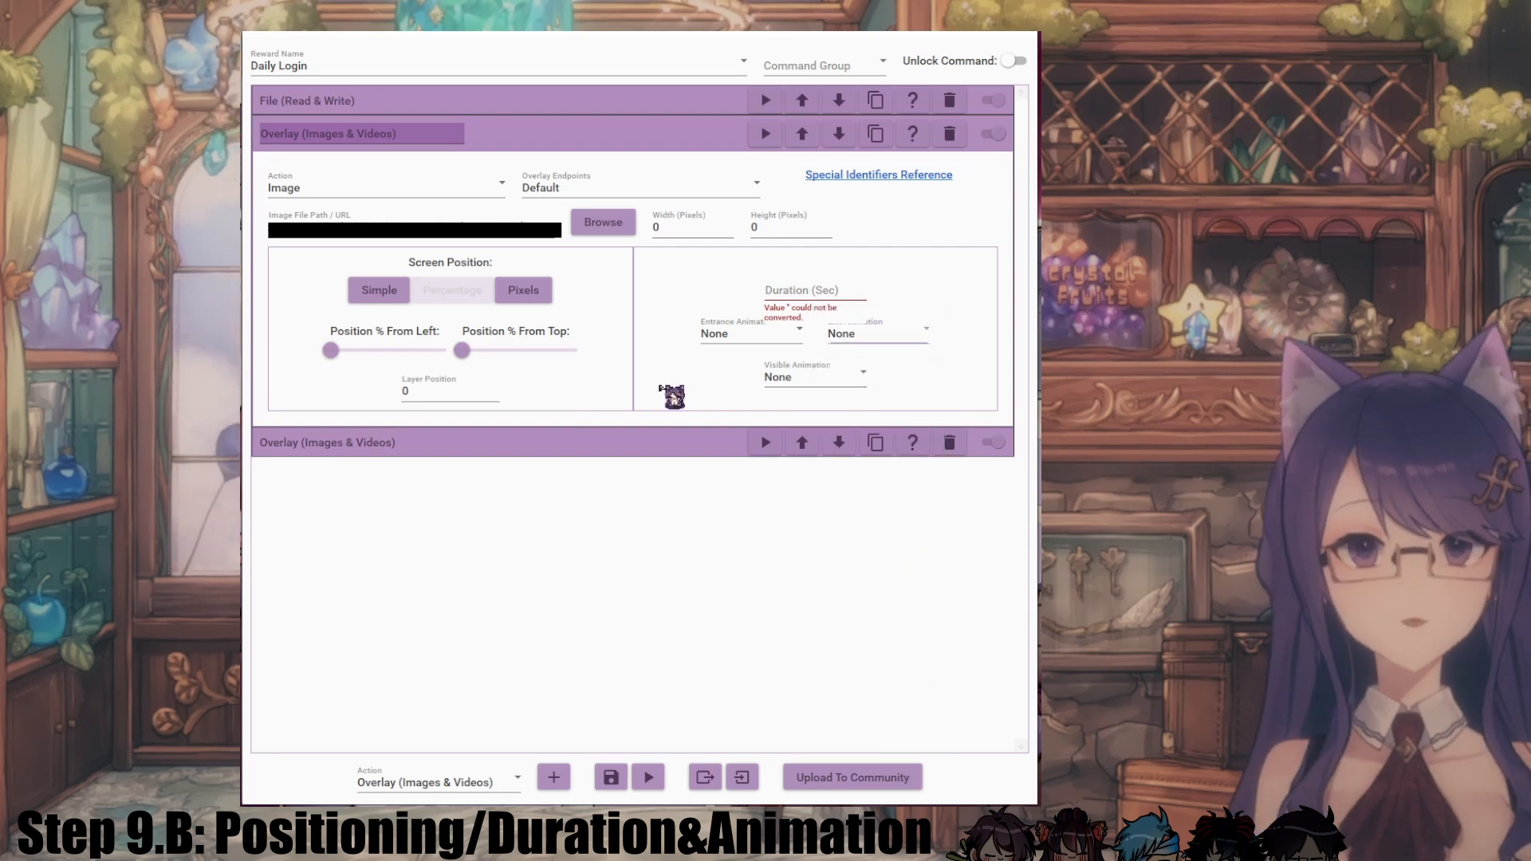
# Step: Set the image overlay's duration to 3 seconds
pyautogui.click(791, 295)
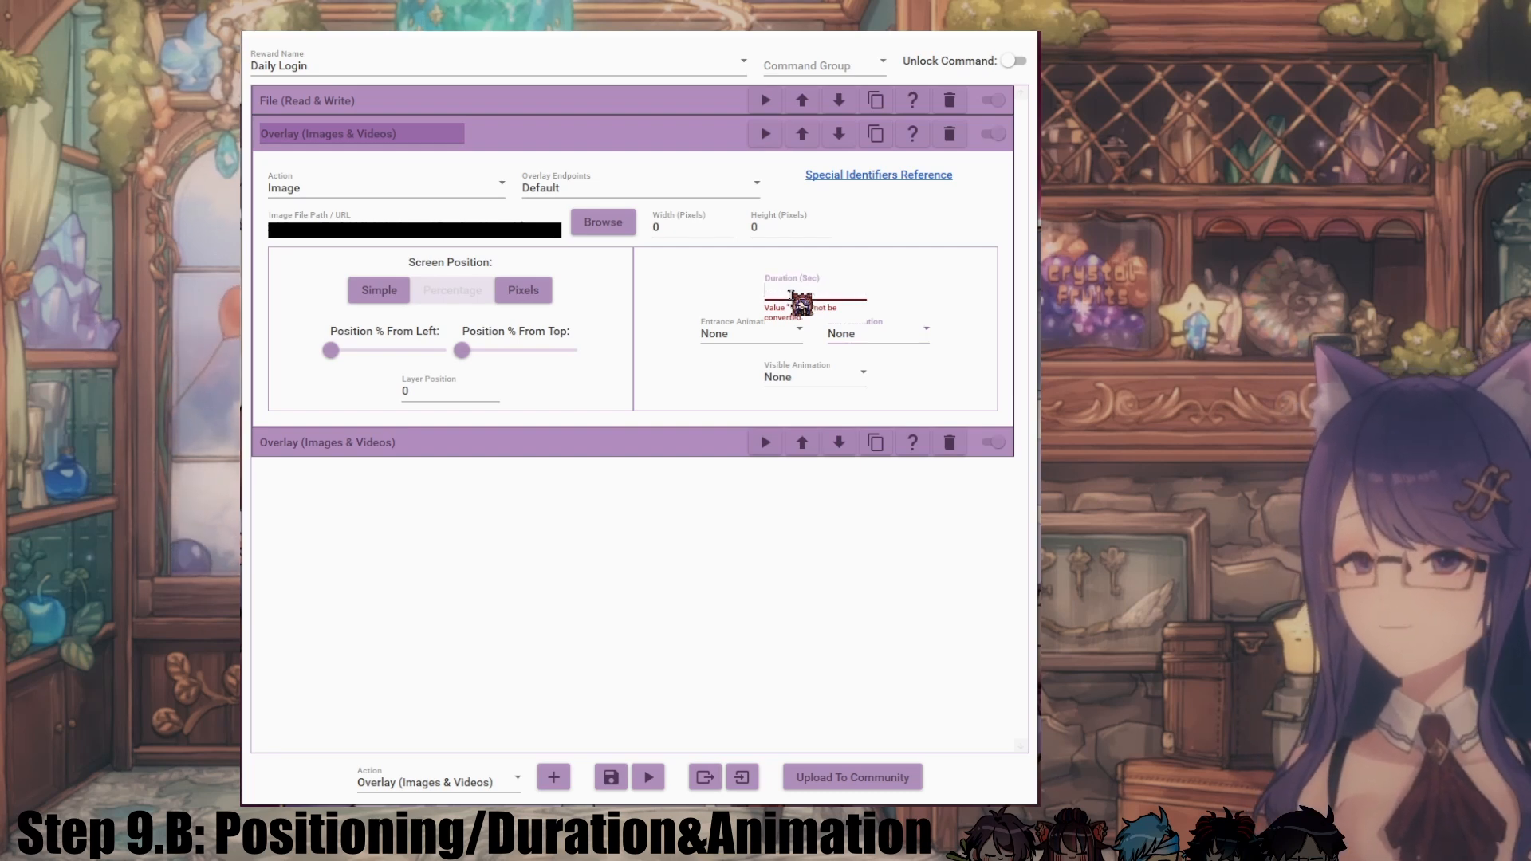
pyautogui.write('2')
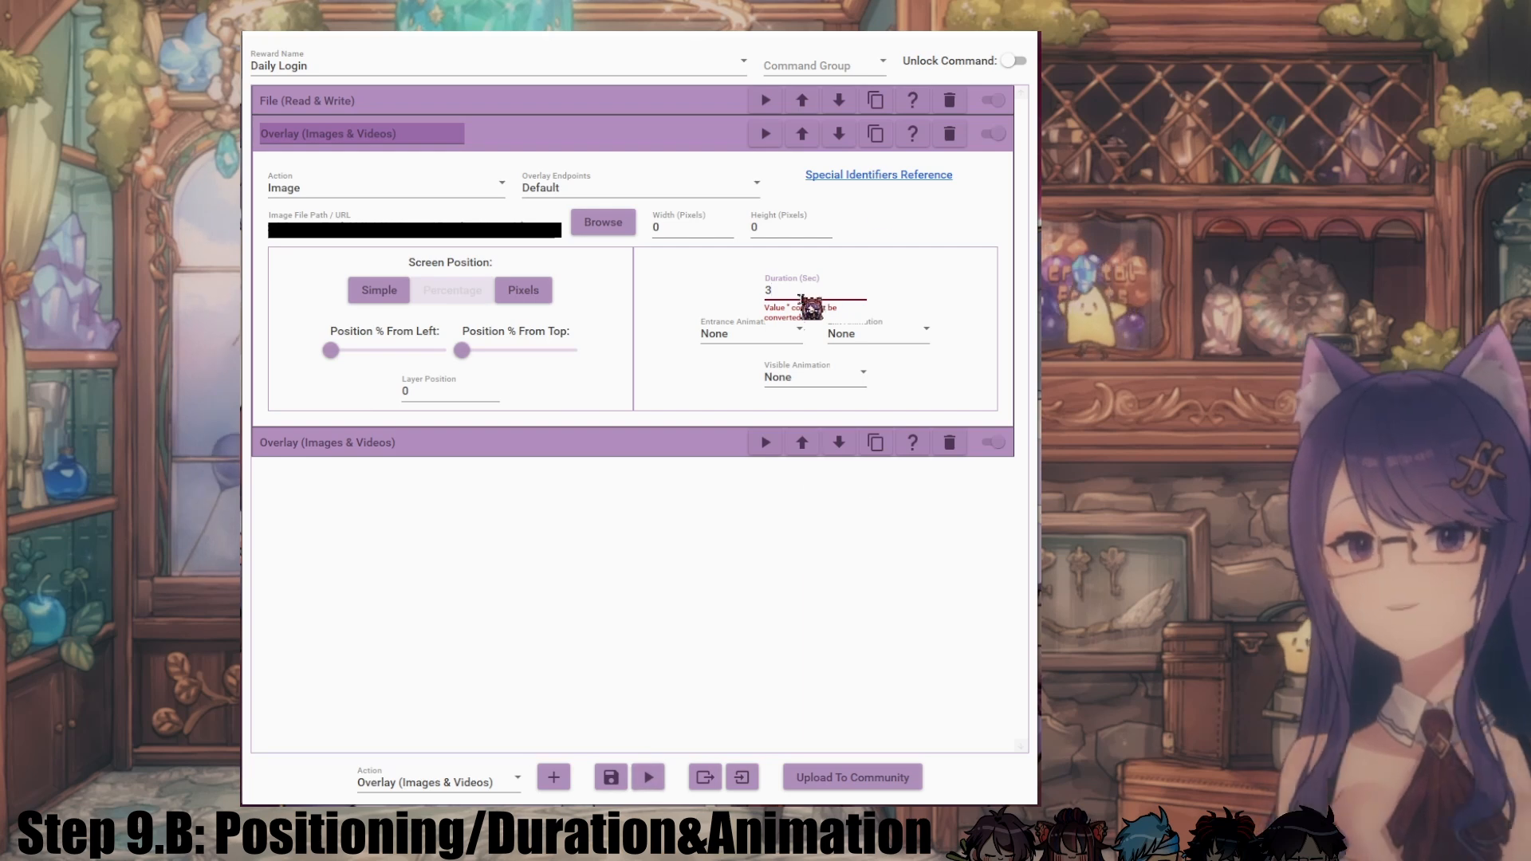
pyautogui.moveTo(795, 293); pyautogui.dragTo(741, 282)
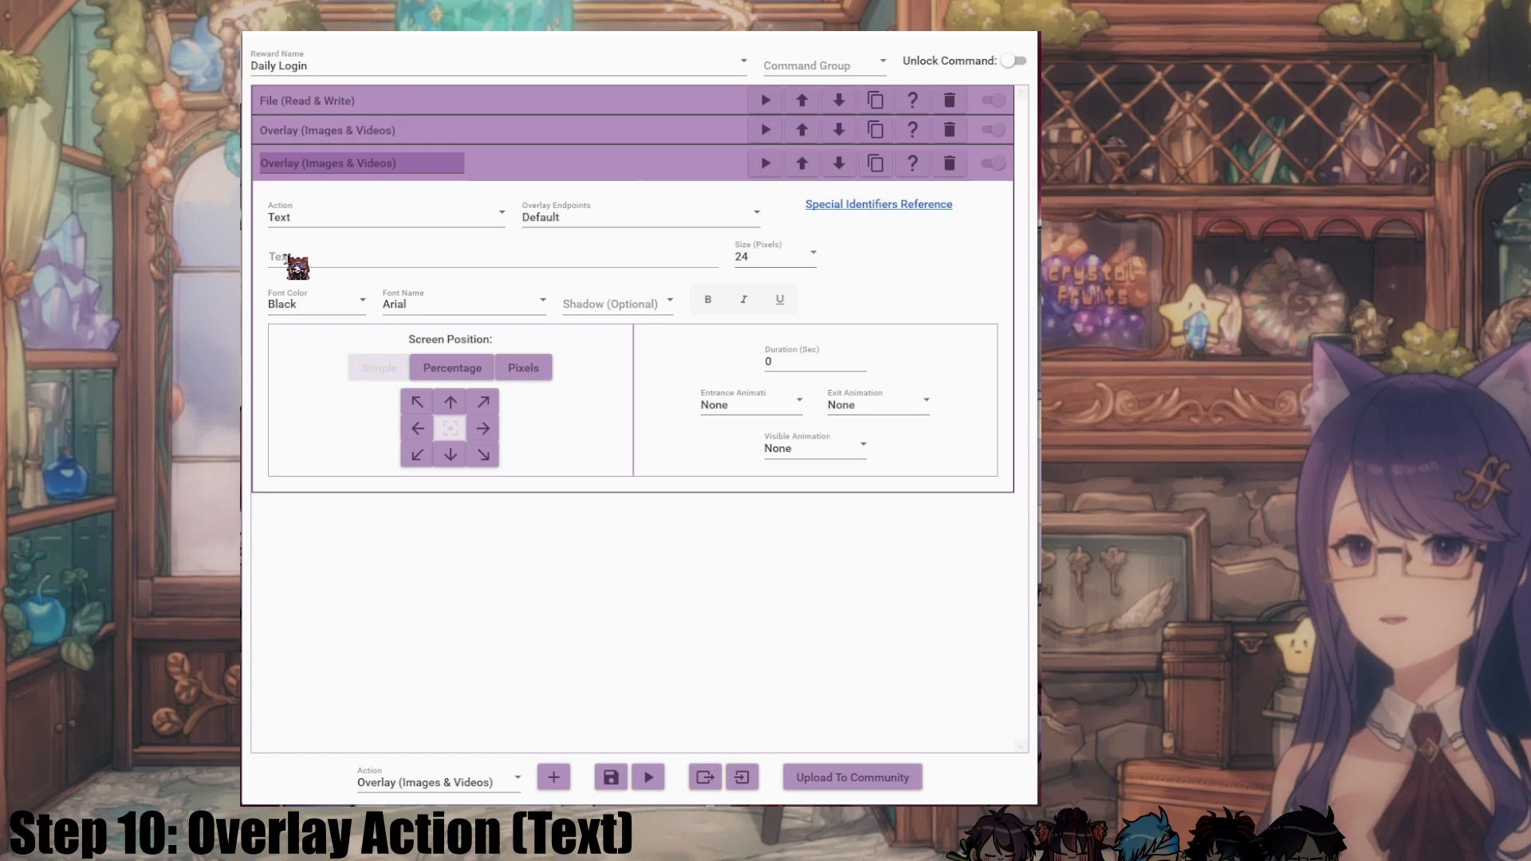
# Step: Check the special identifier name in the file action and enter $a as the second overlay action's text
pyautogui.click(326, 108)
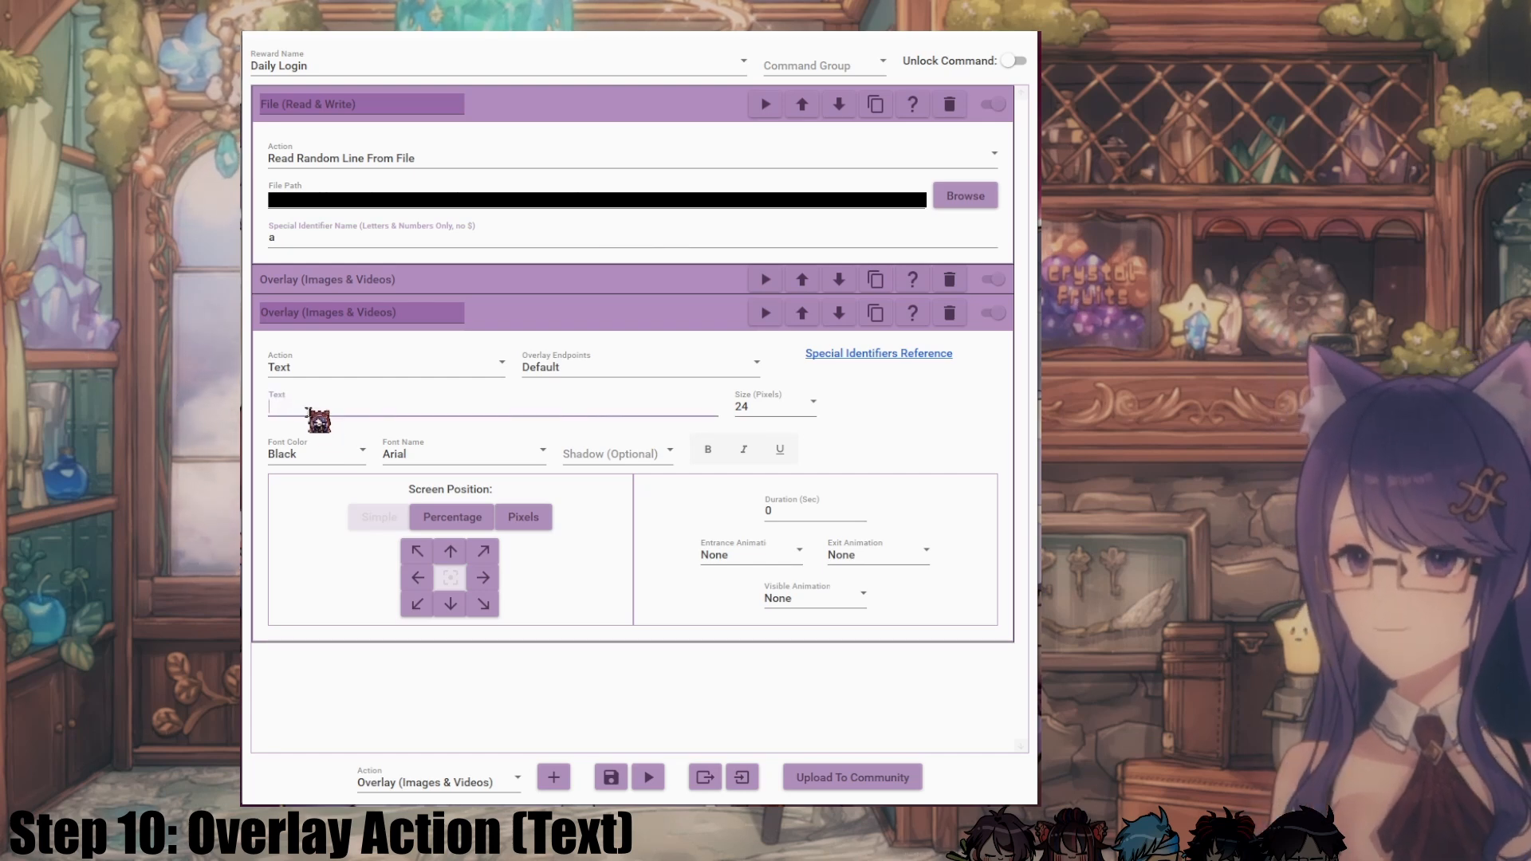
pyautogui.click(317, 411)
pyautogui.write('$a')
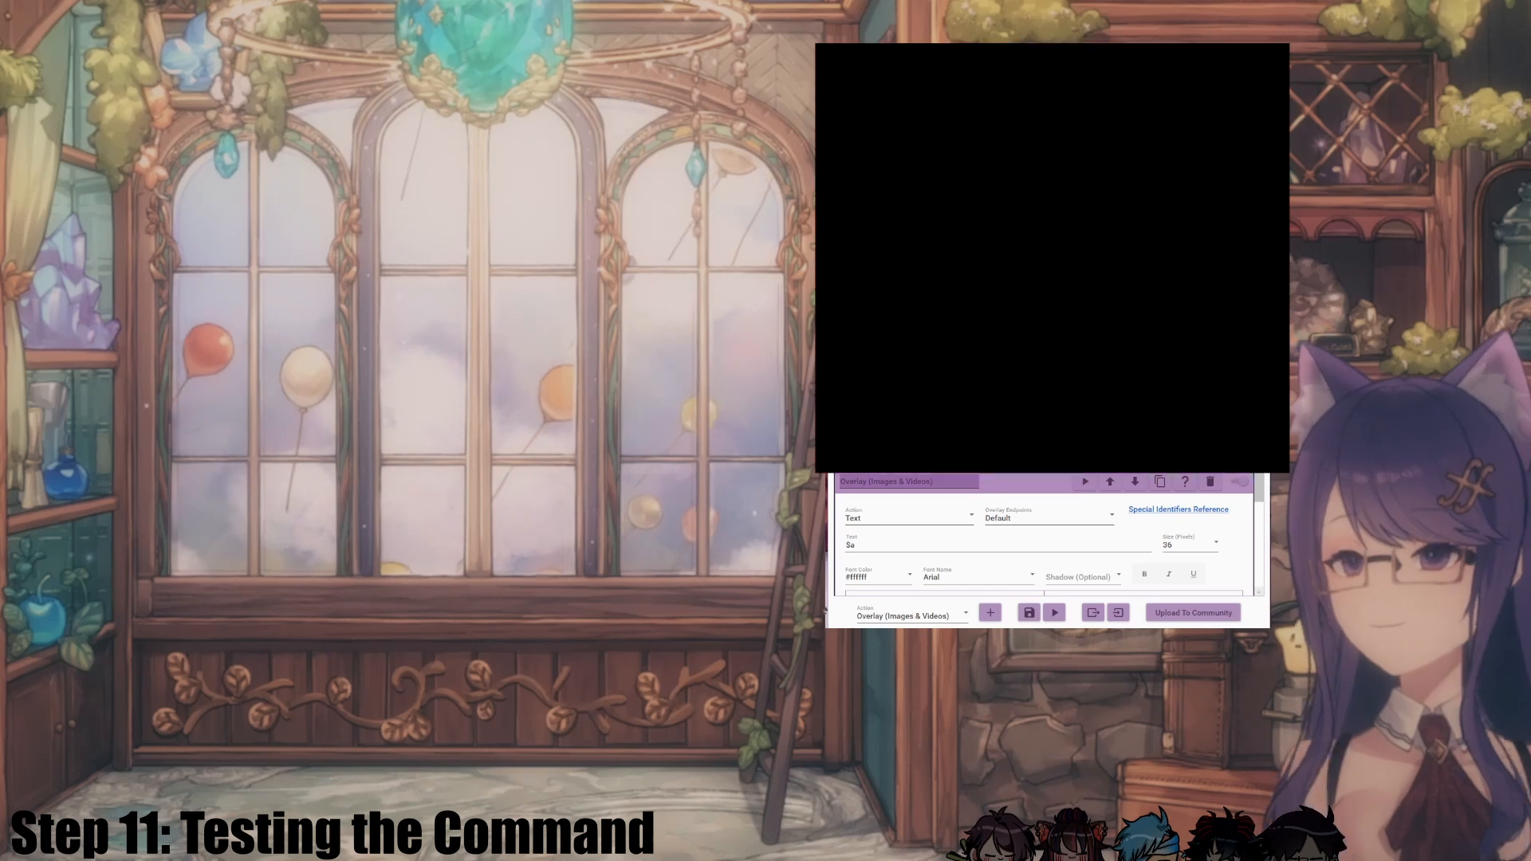
# Step: Review the text overlay's settings and test the whole Daily Login command twice with the default test values
pyautogui.scroll(-2, 872, 459)
pyautogui.scroll(-2, 1044, 535)
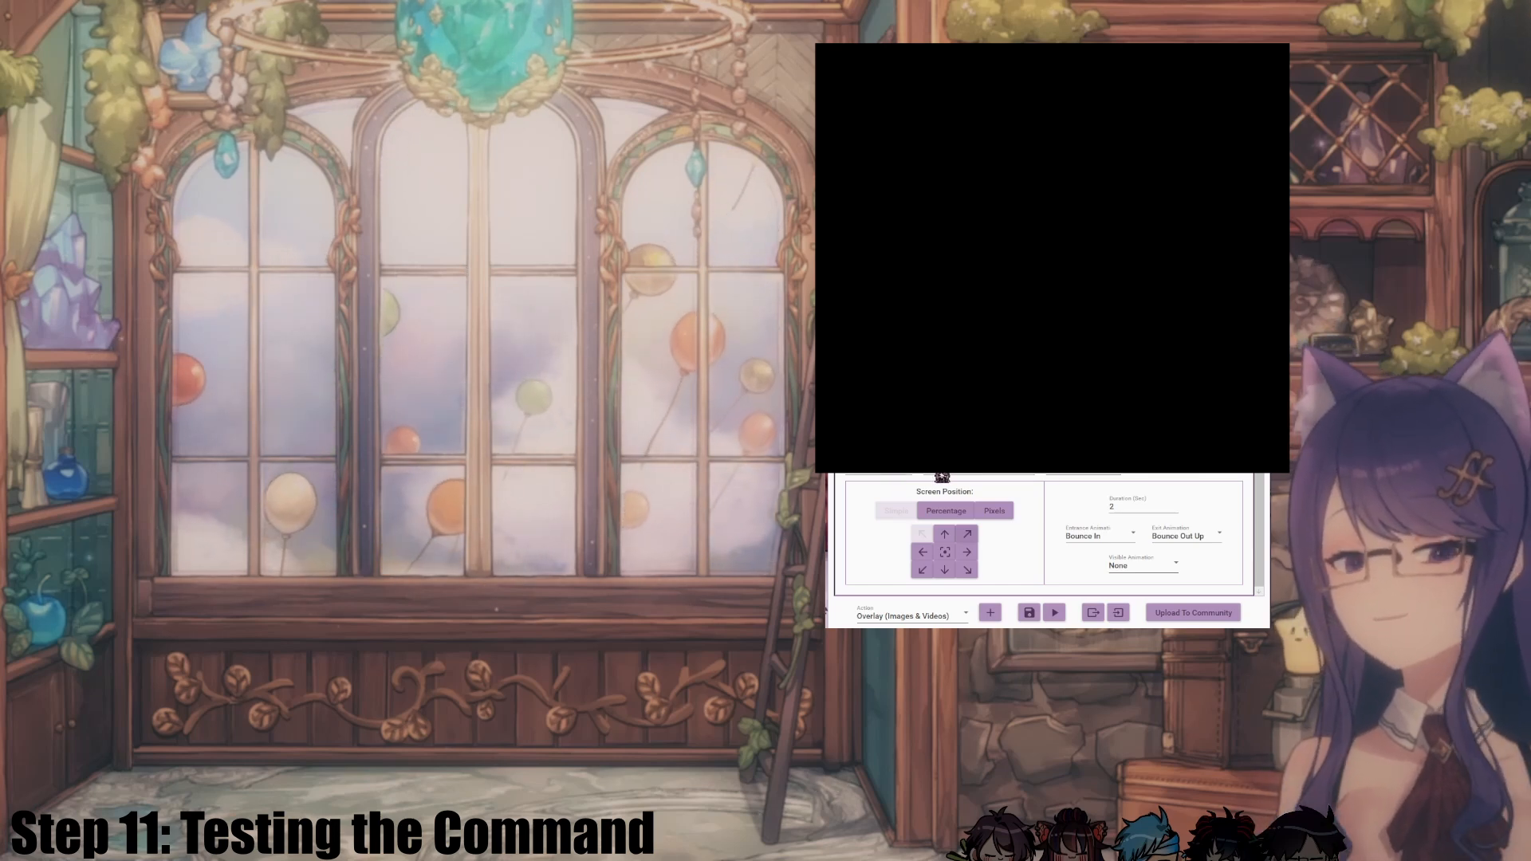
pyautogui.scroll(3, 935, 468)
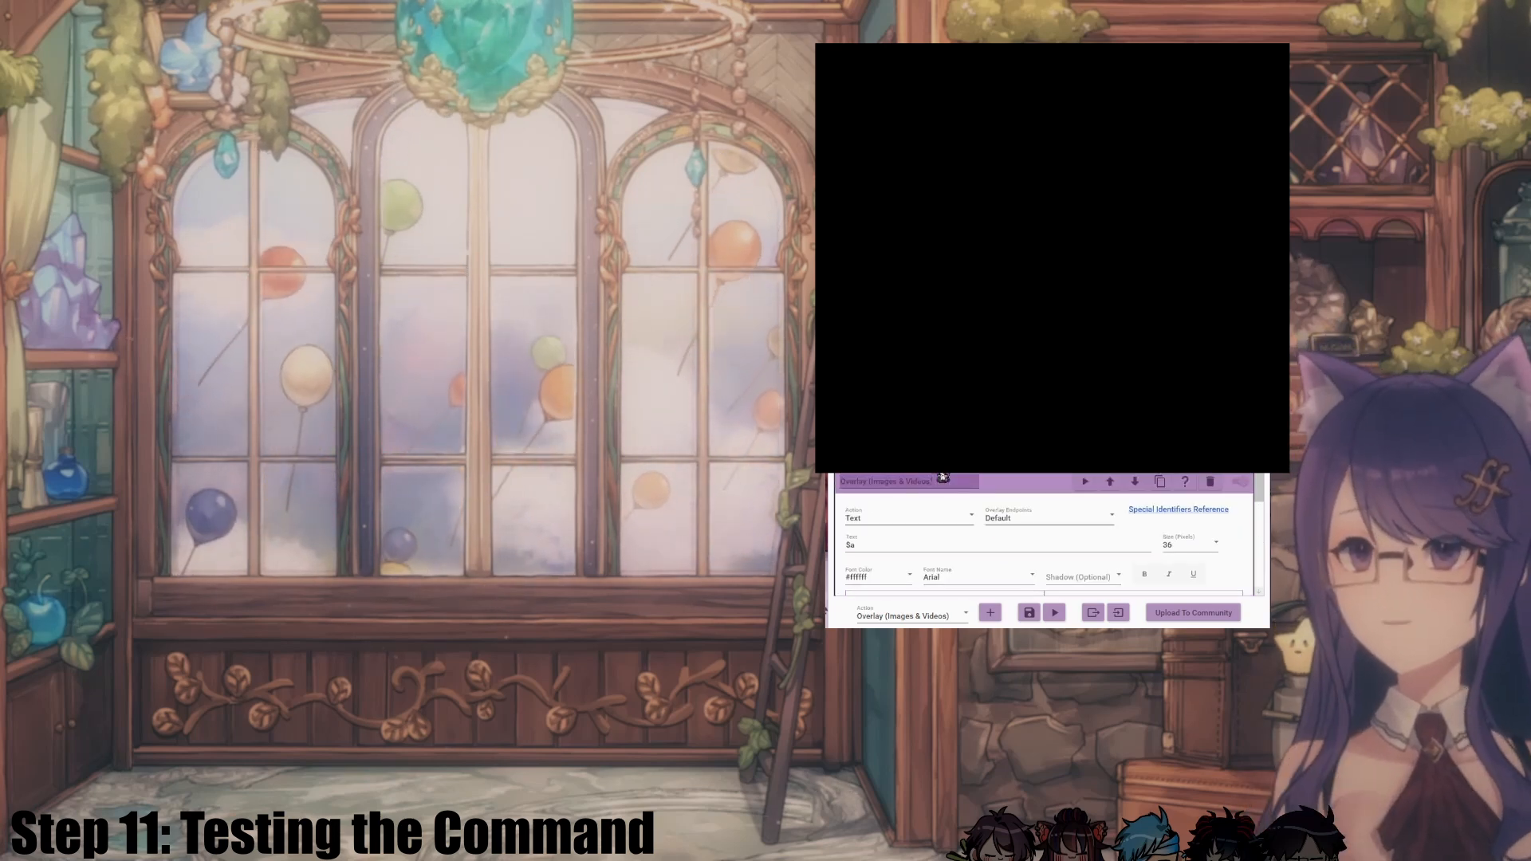
pyautogui.scroll(-3, 960, 491)
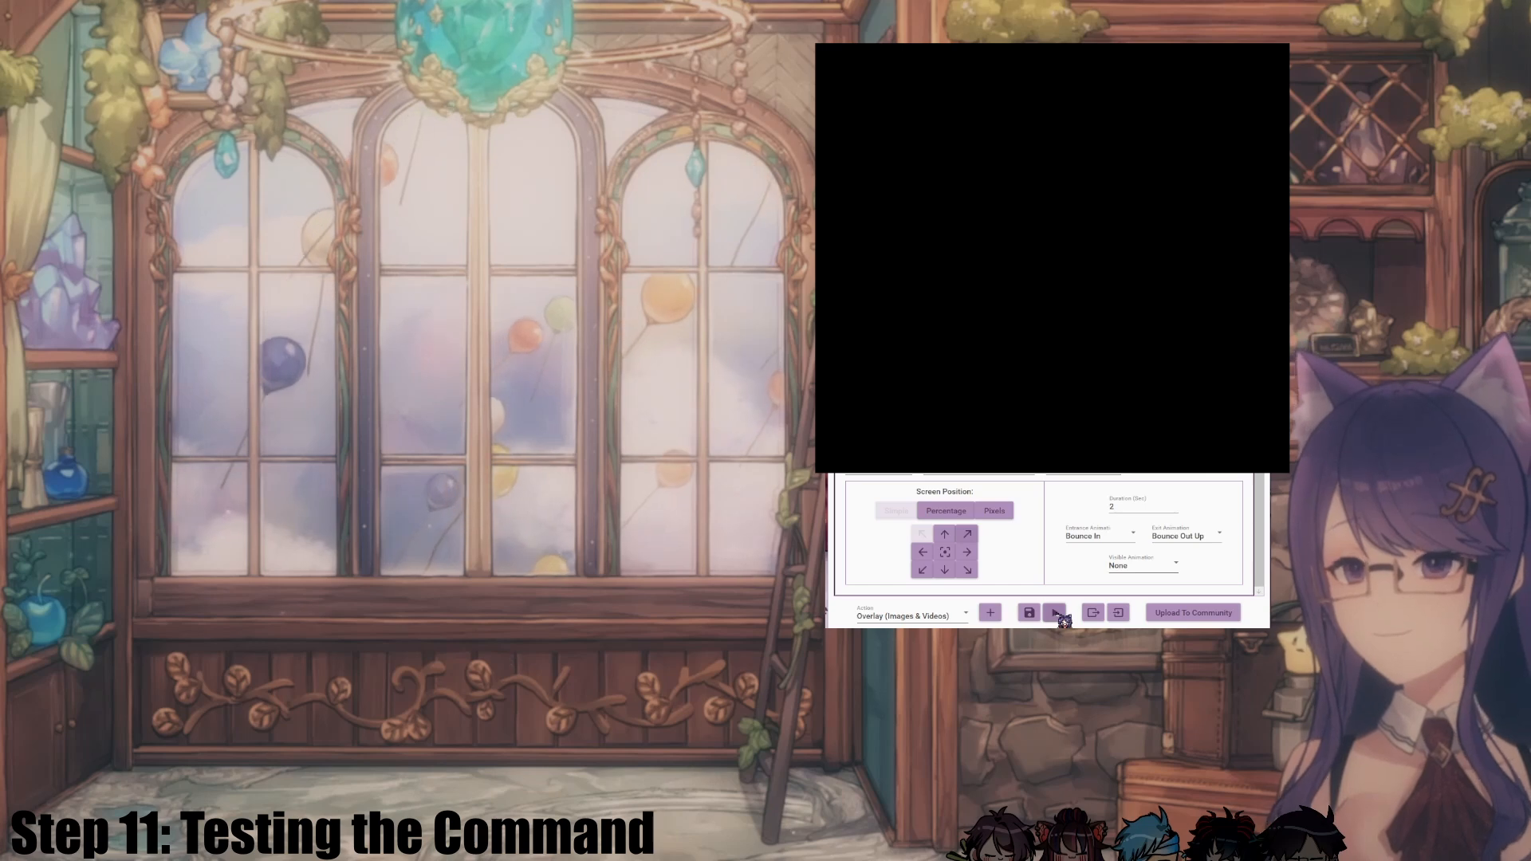
pyautogui.click(1057, 615)
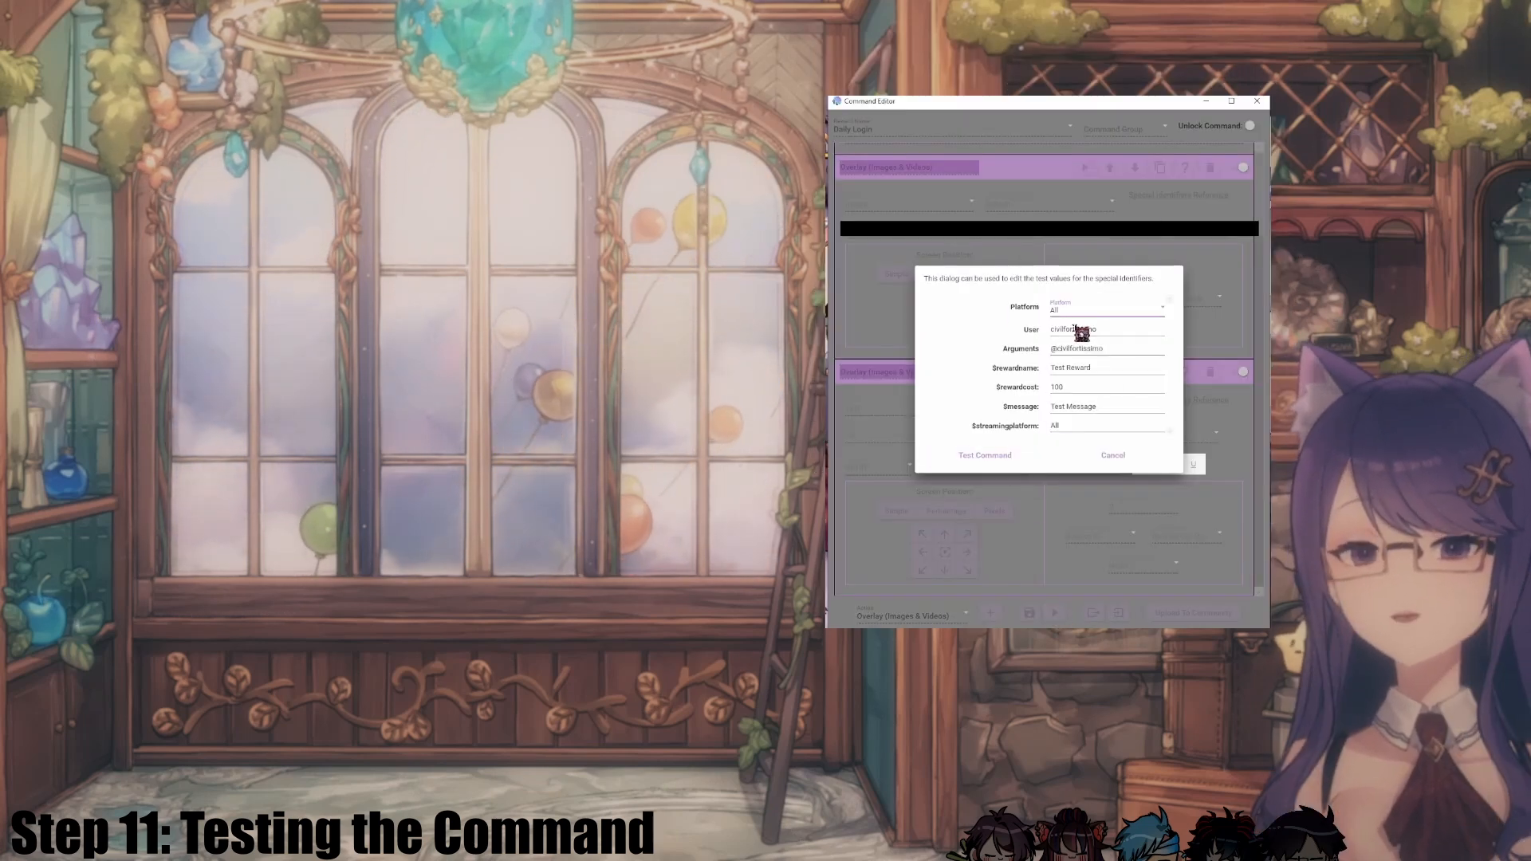
pyautogui.click(981, 456)
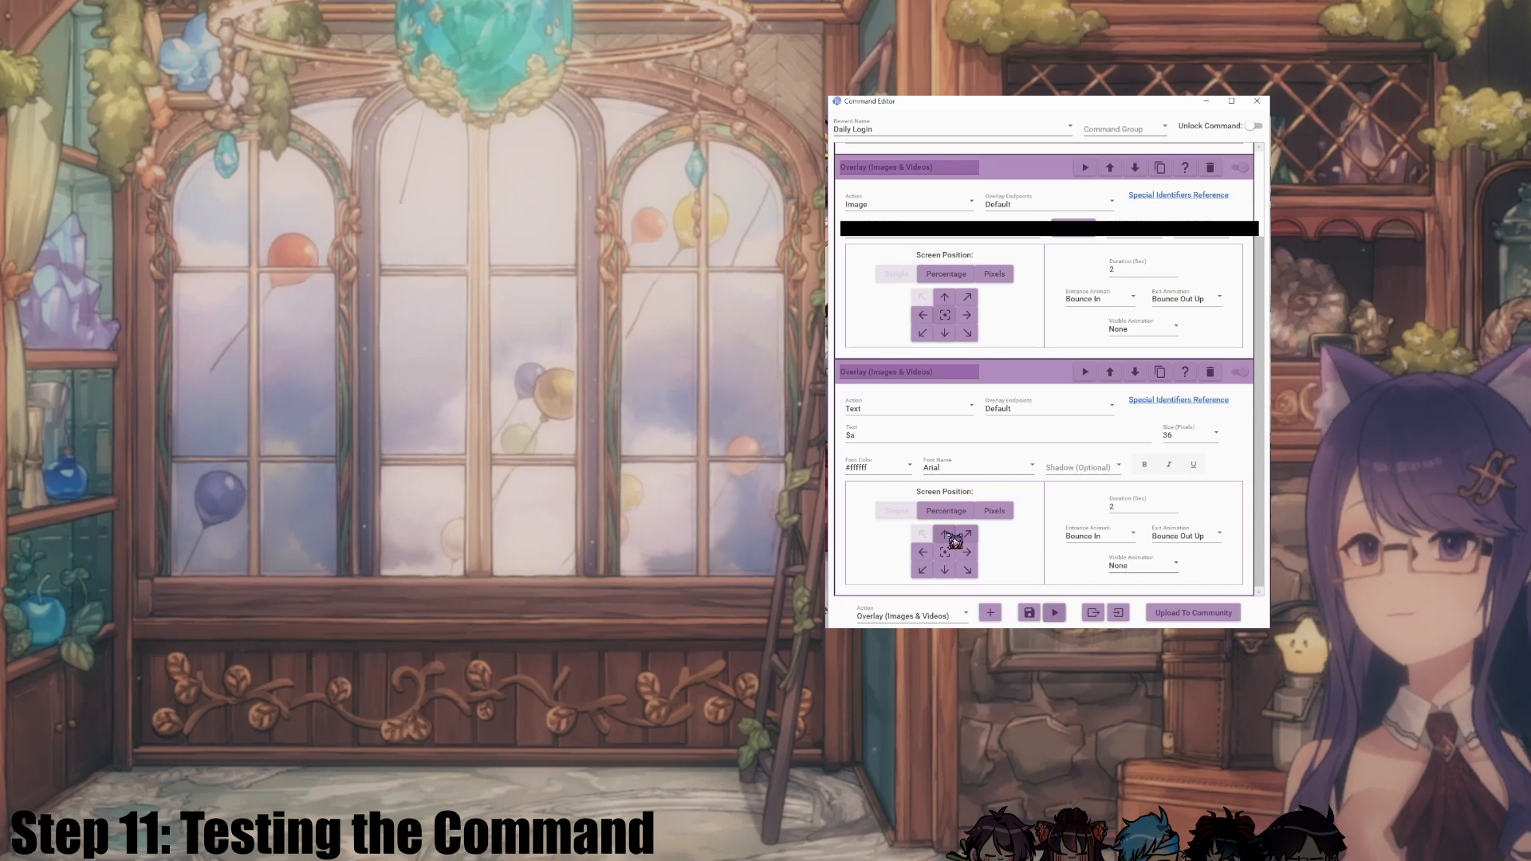
pyautogui.click(1056, 613)
pyautogui.click(996, 458)
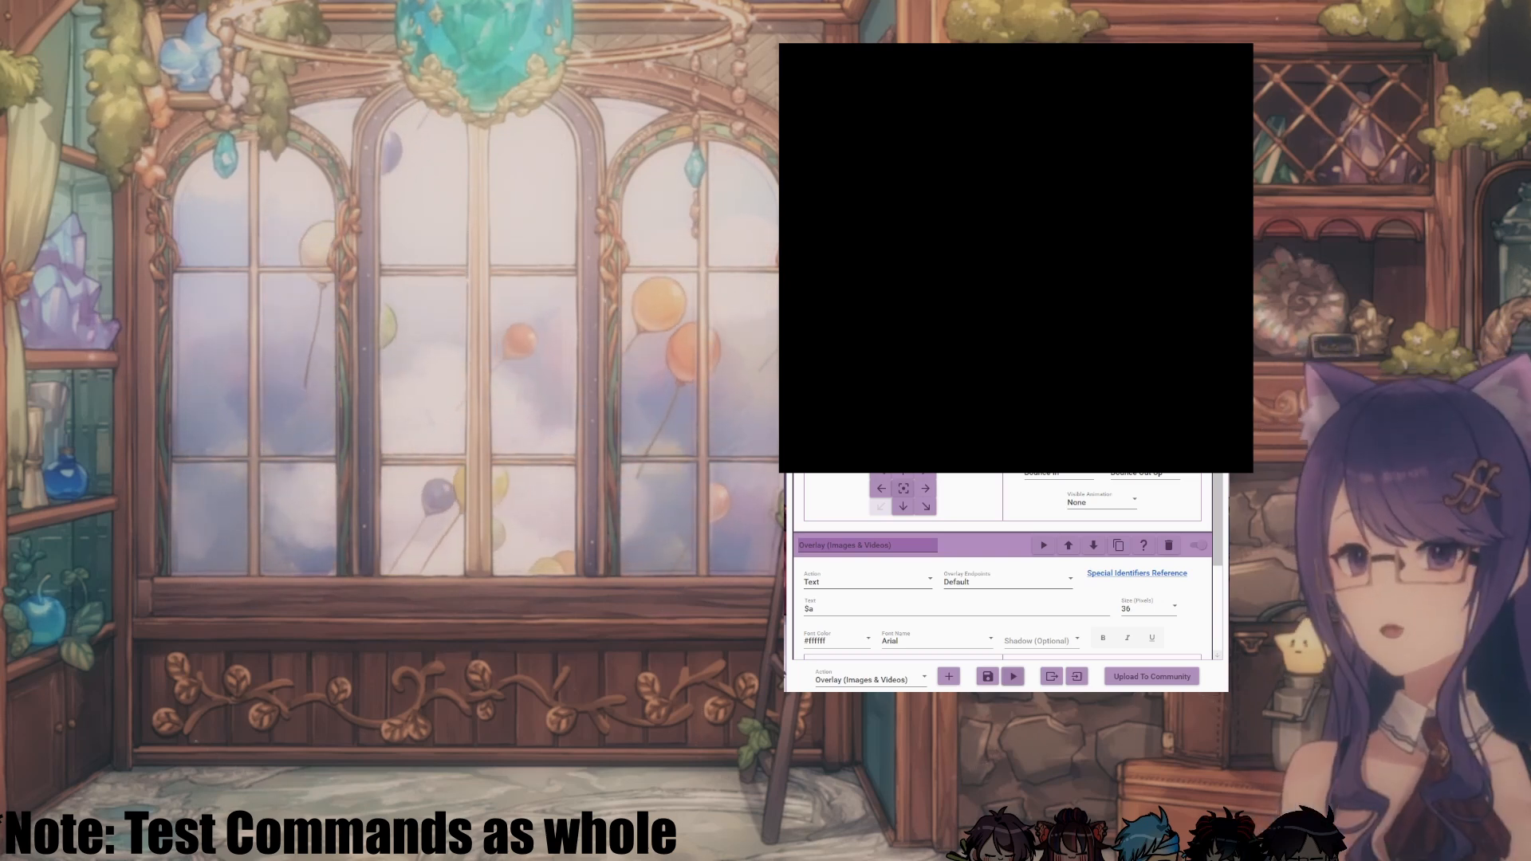
# Step: Review the text overlay's position, duration and animations, and start another test of the complete command
pyautogui.scroll(-2, 1002, 566)
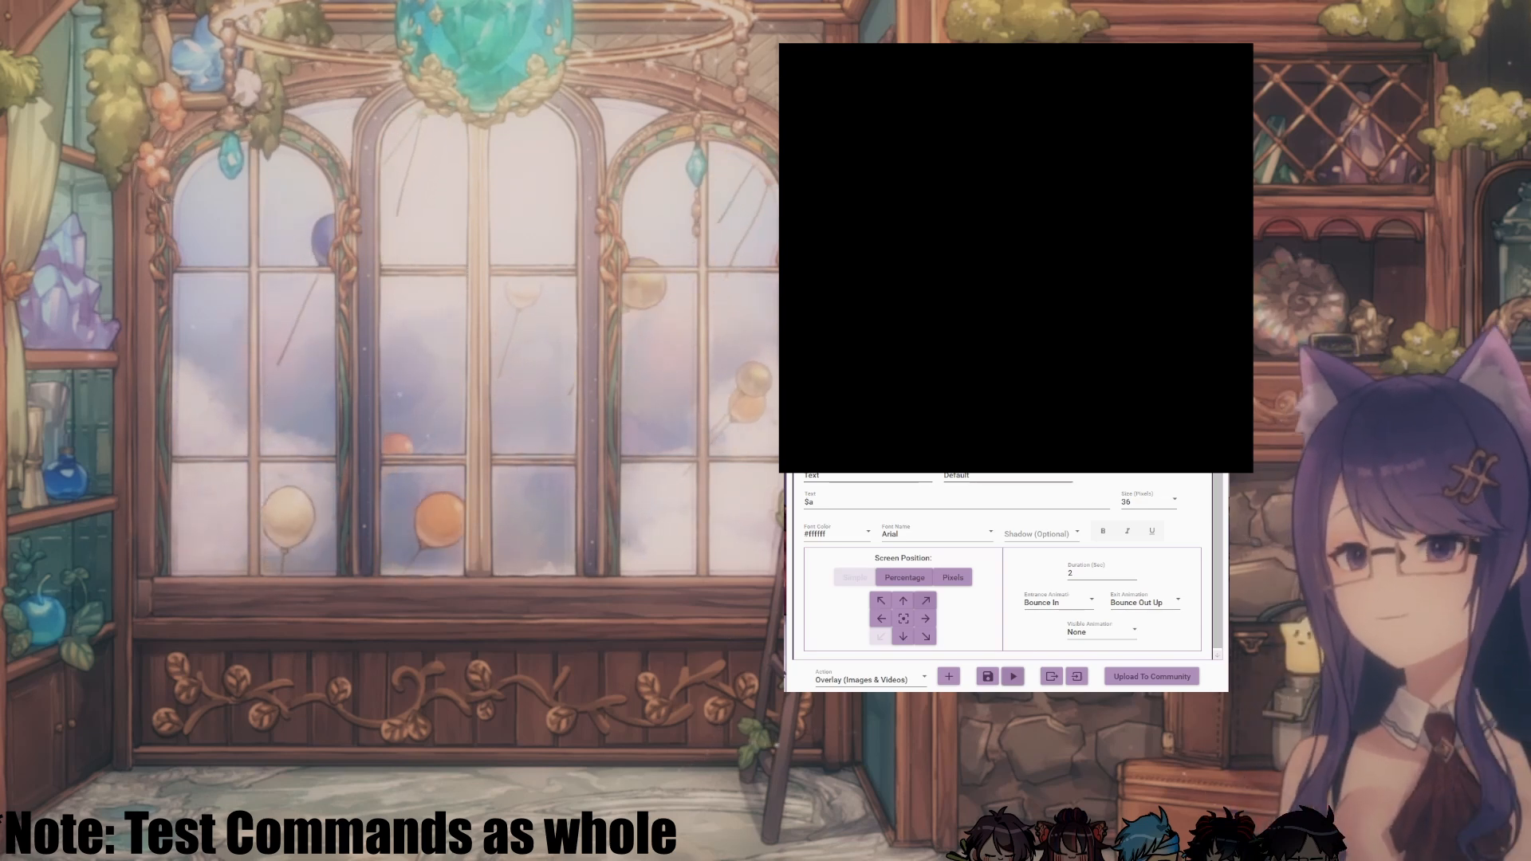
pyautogui.scroll(-2, 1002, 574)
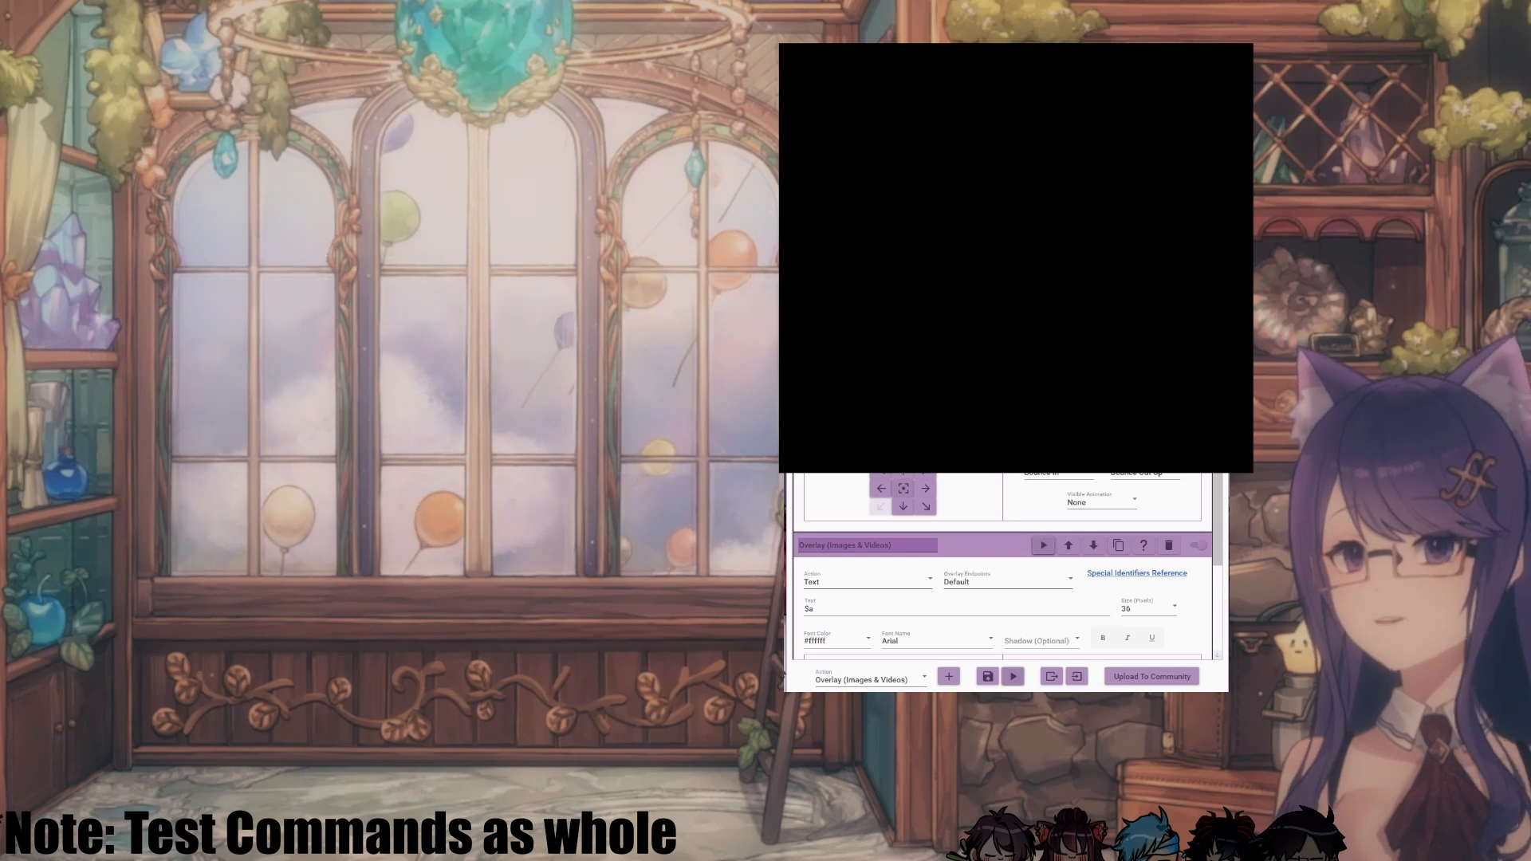
pyautogui.scroll(-1, 1003, 582)
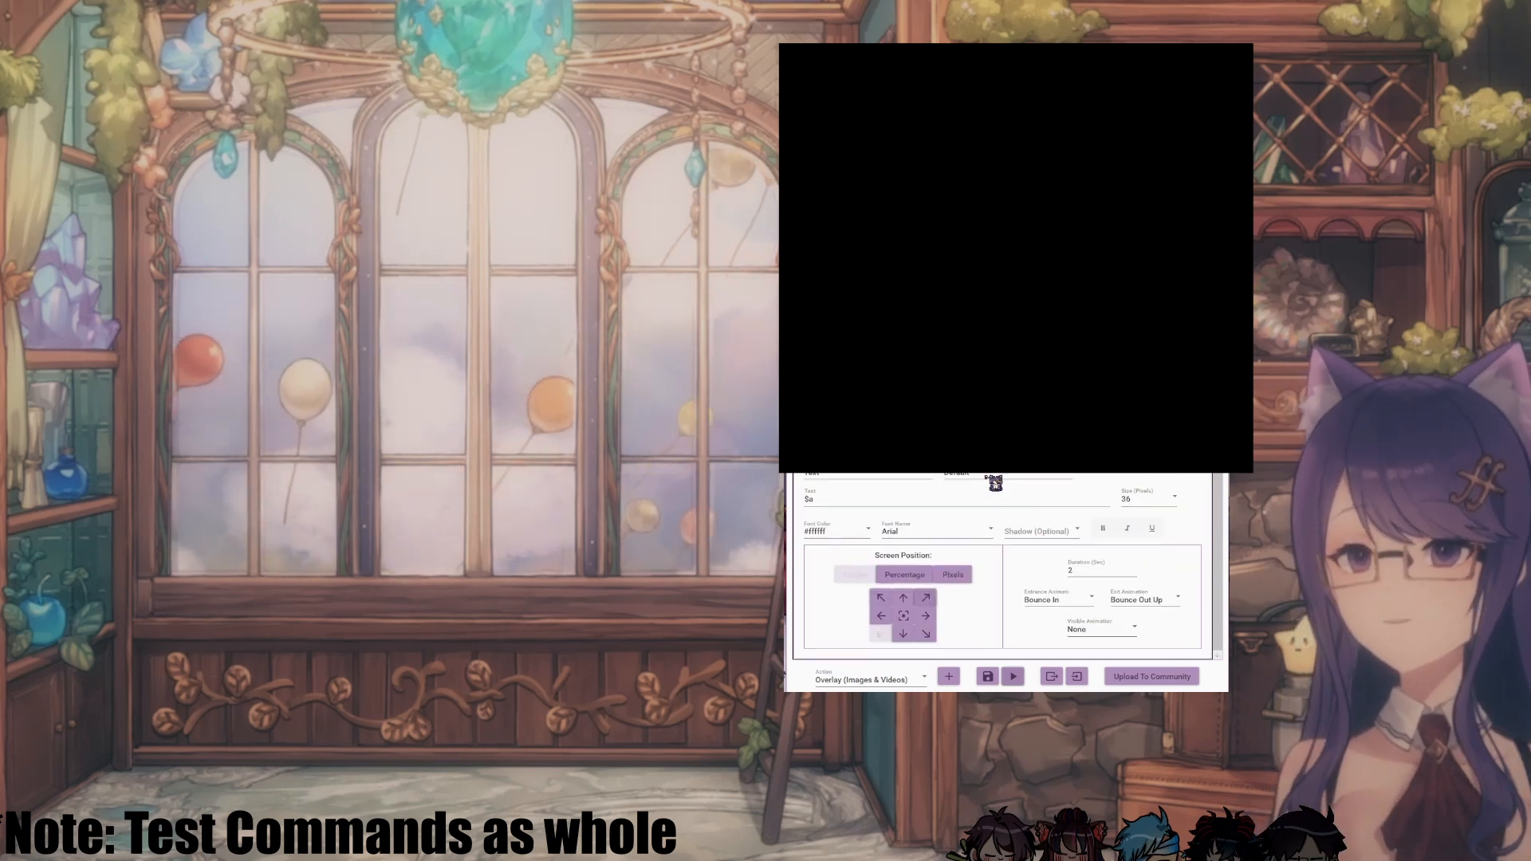
pyautogui.click(1013, 677)
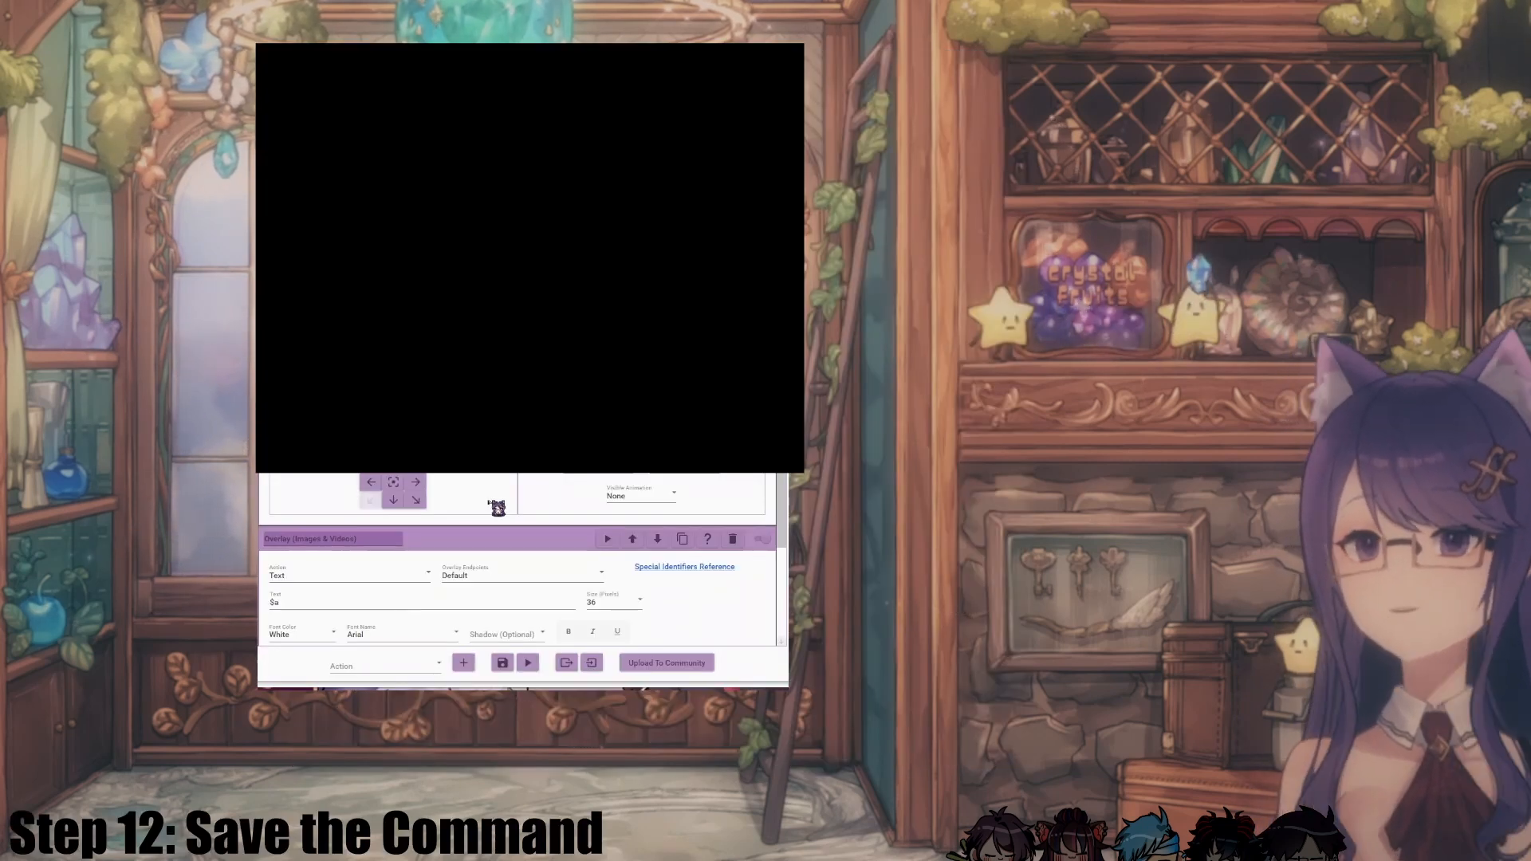
# Step: Check the text overlay's final settings and save the Daily Login command
pyautogui.scroll(-1, 523, 558)
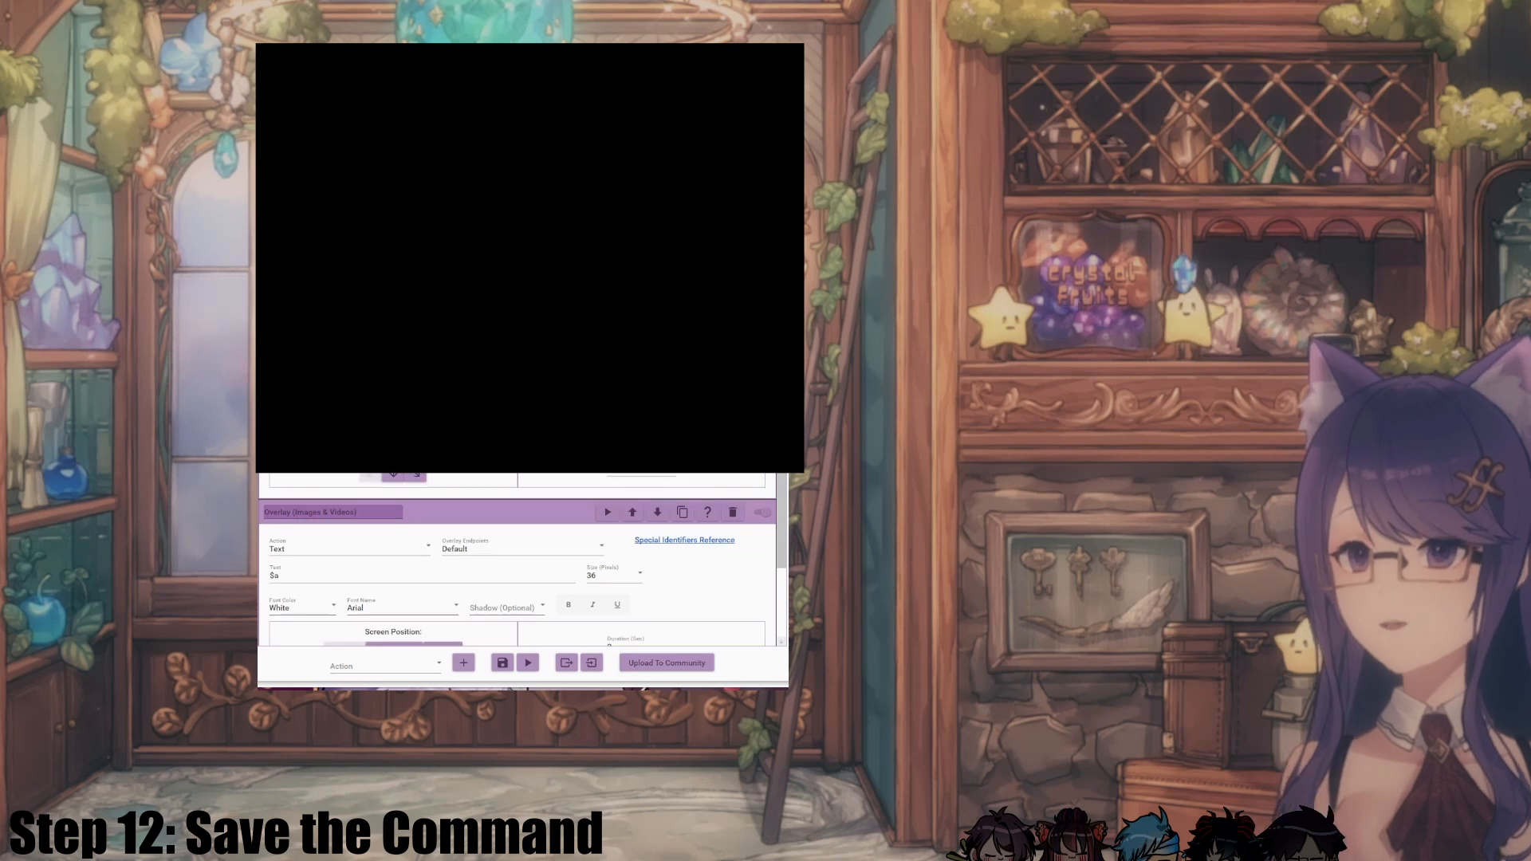
pyautogui.scroll(-3, 518, 574)
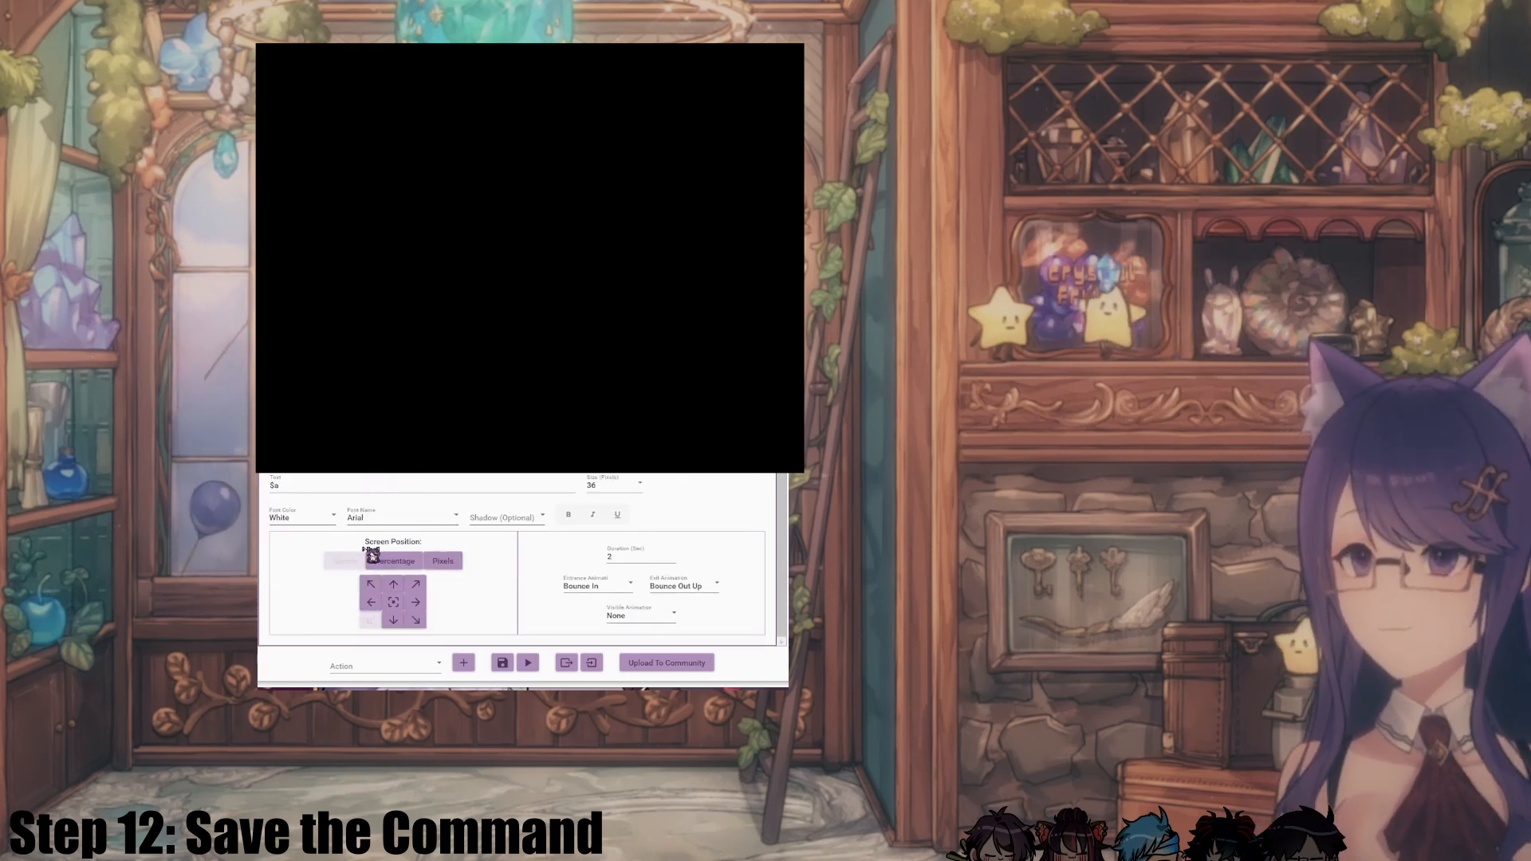
pyautogui.click(503, 664)
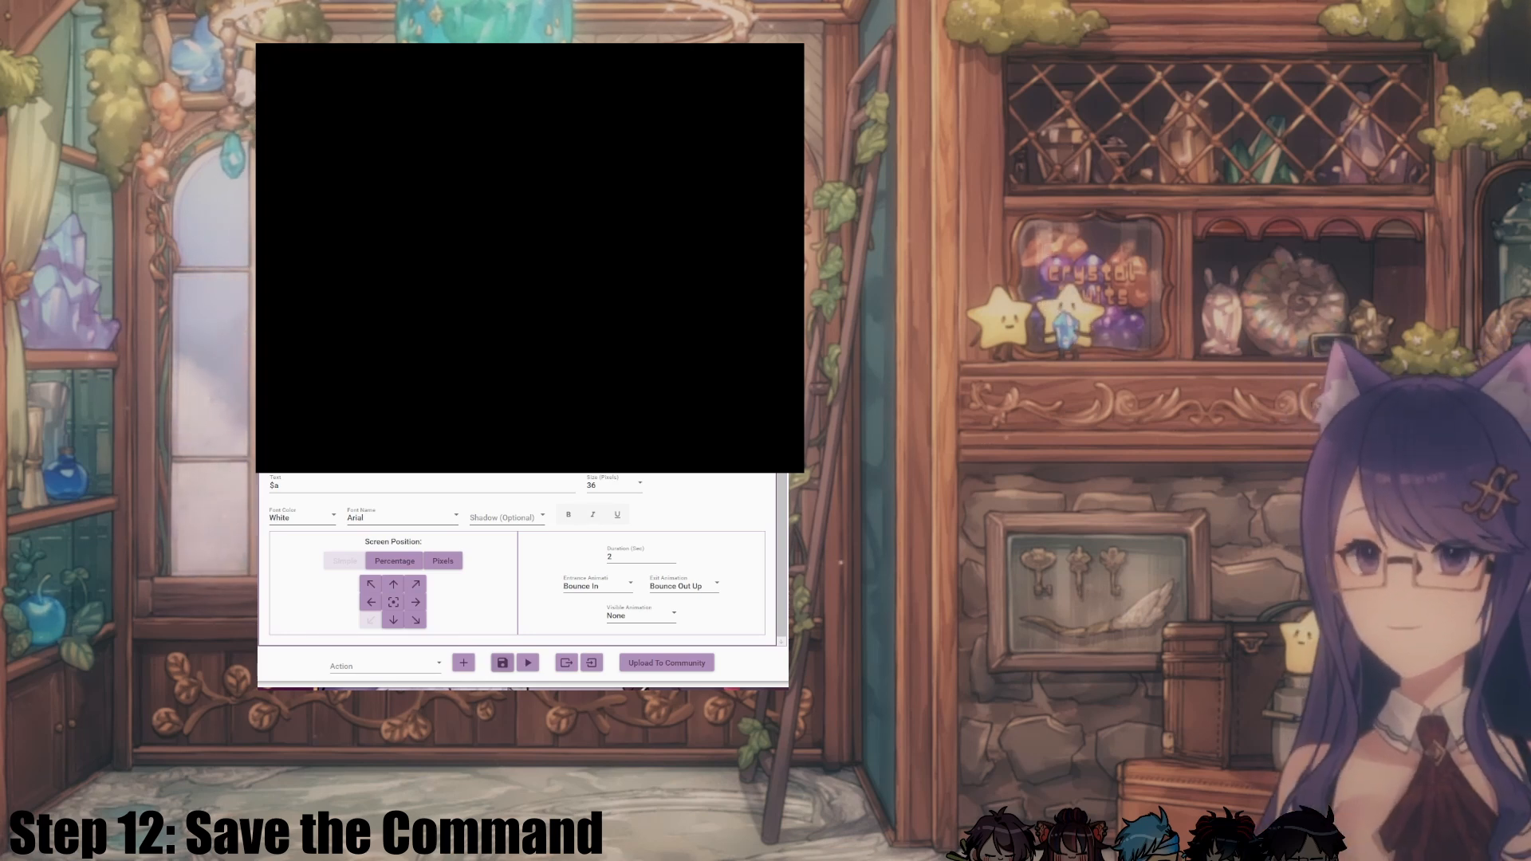
pyautogui.click(503, 664)
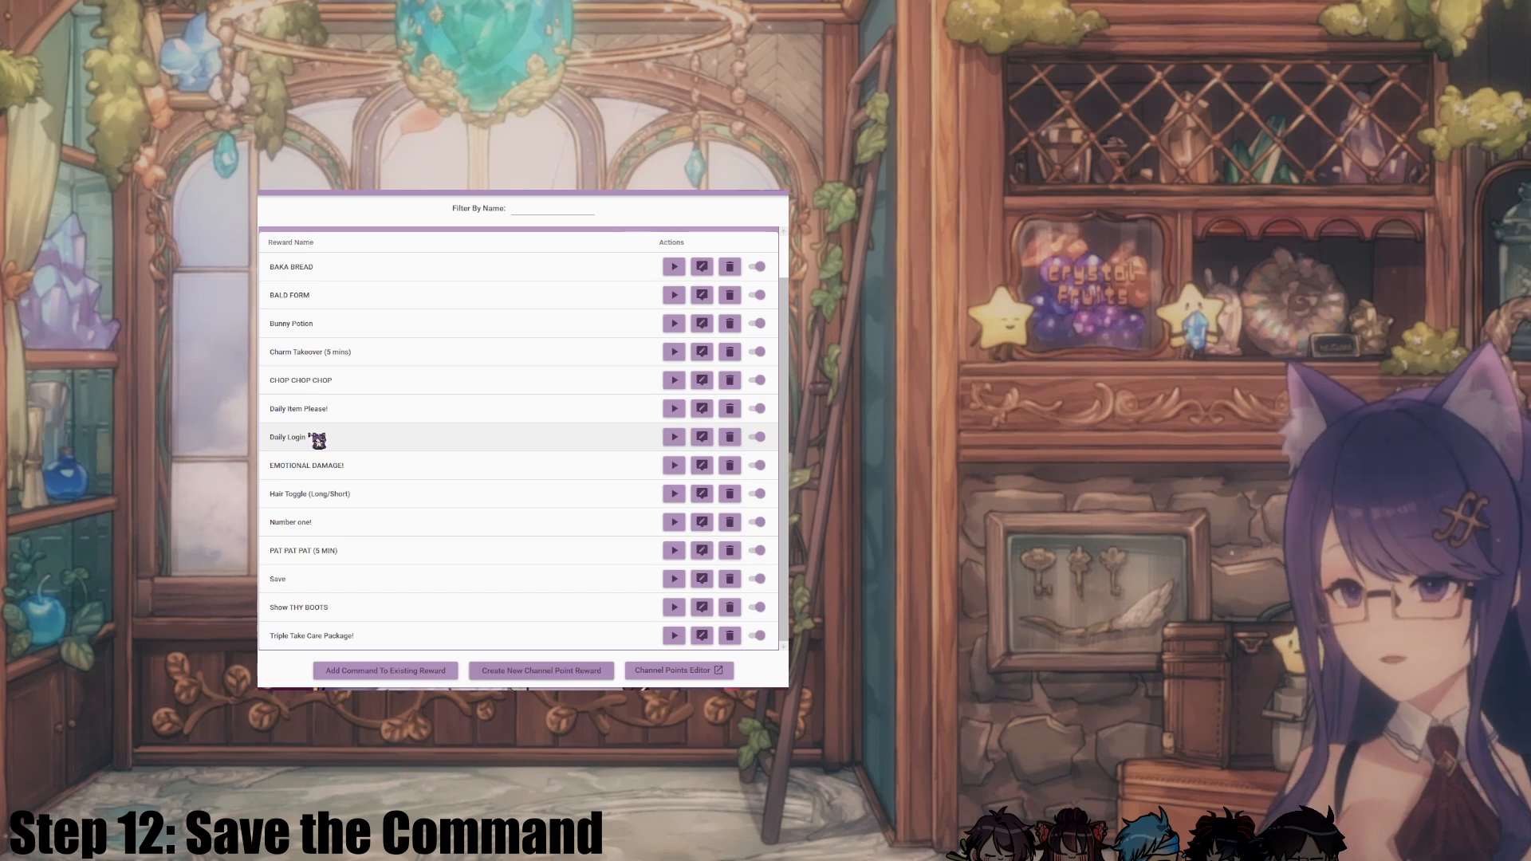
# Step: Reopen the saved Daily Login command for editing and examine the settings of its last overlay action
pyautogui.click(703, 438)
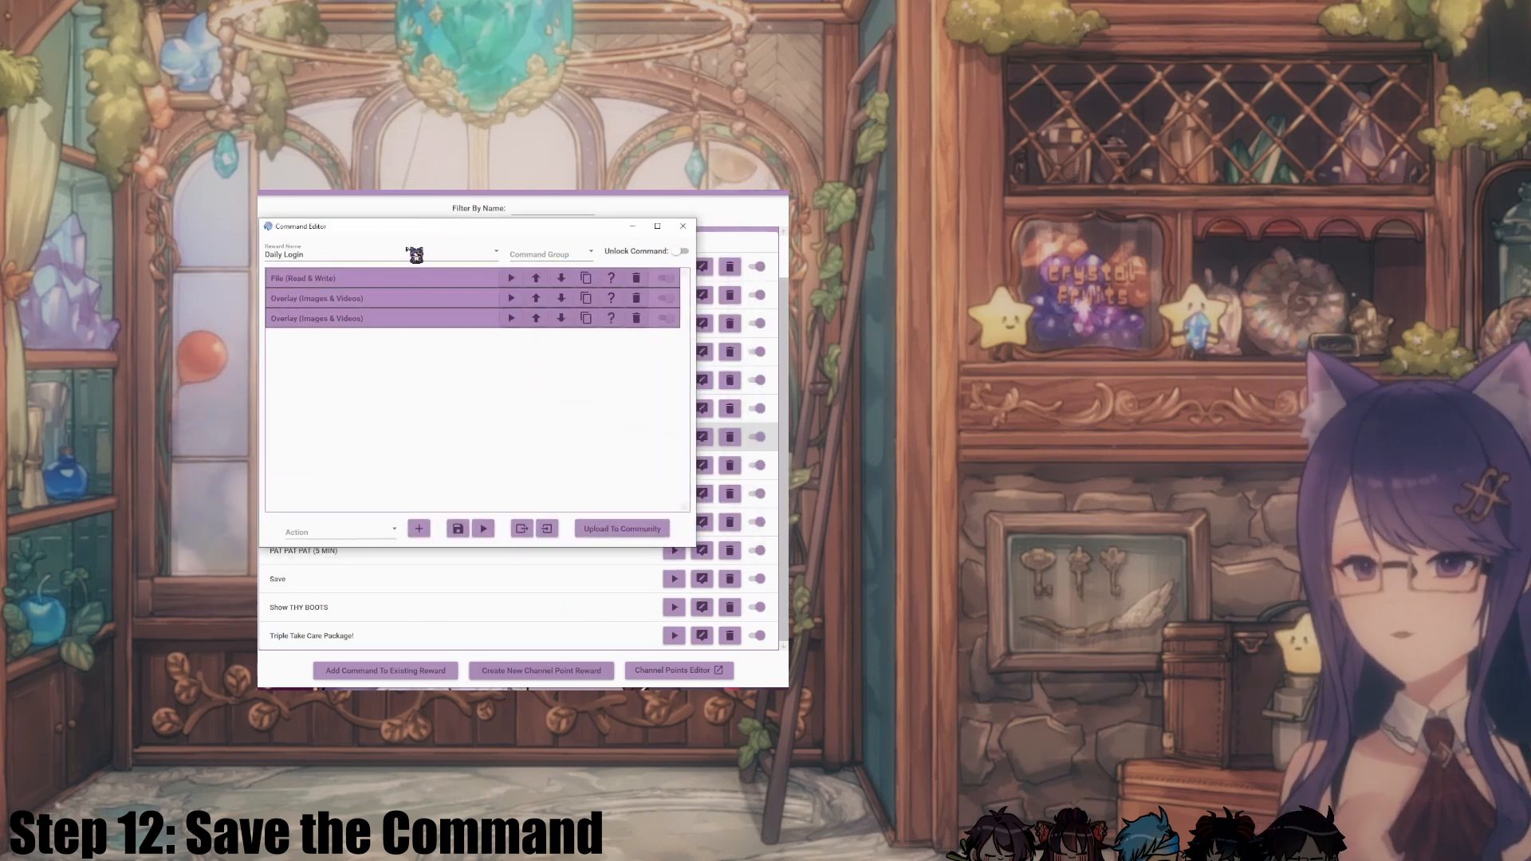
pyautogui.click(382, 319)
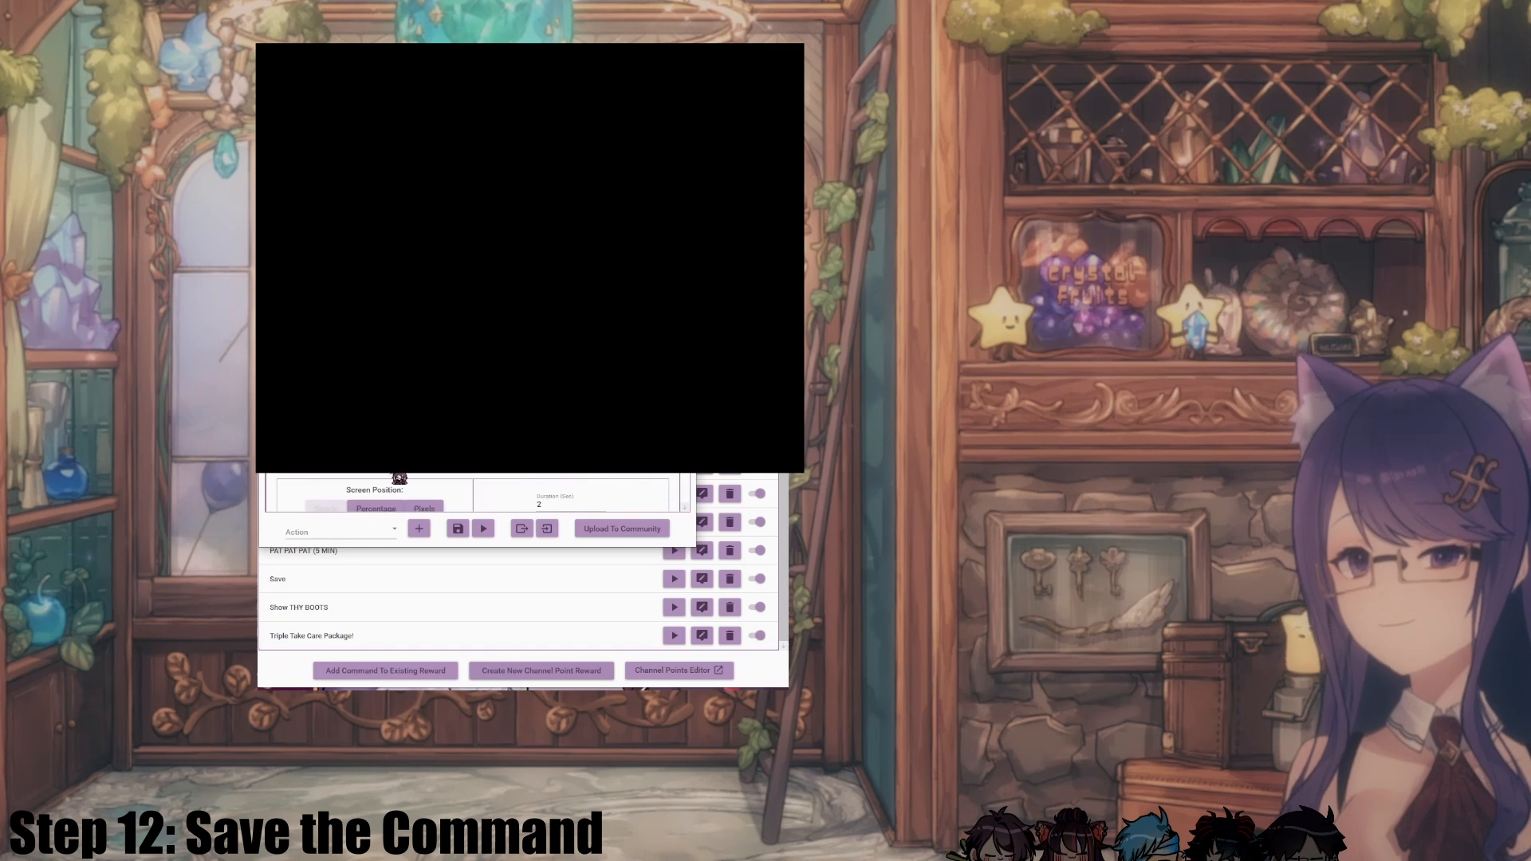
pyautogui.scroll(-3, 472, 383)
pyautogui.click(406, 504)
pyautogui.scroll(-5, 406, 447)
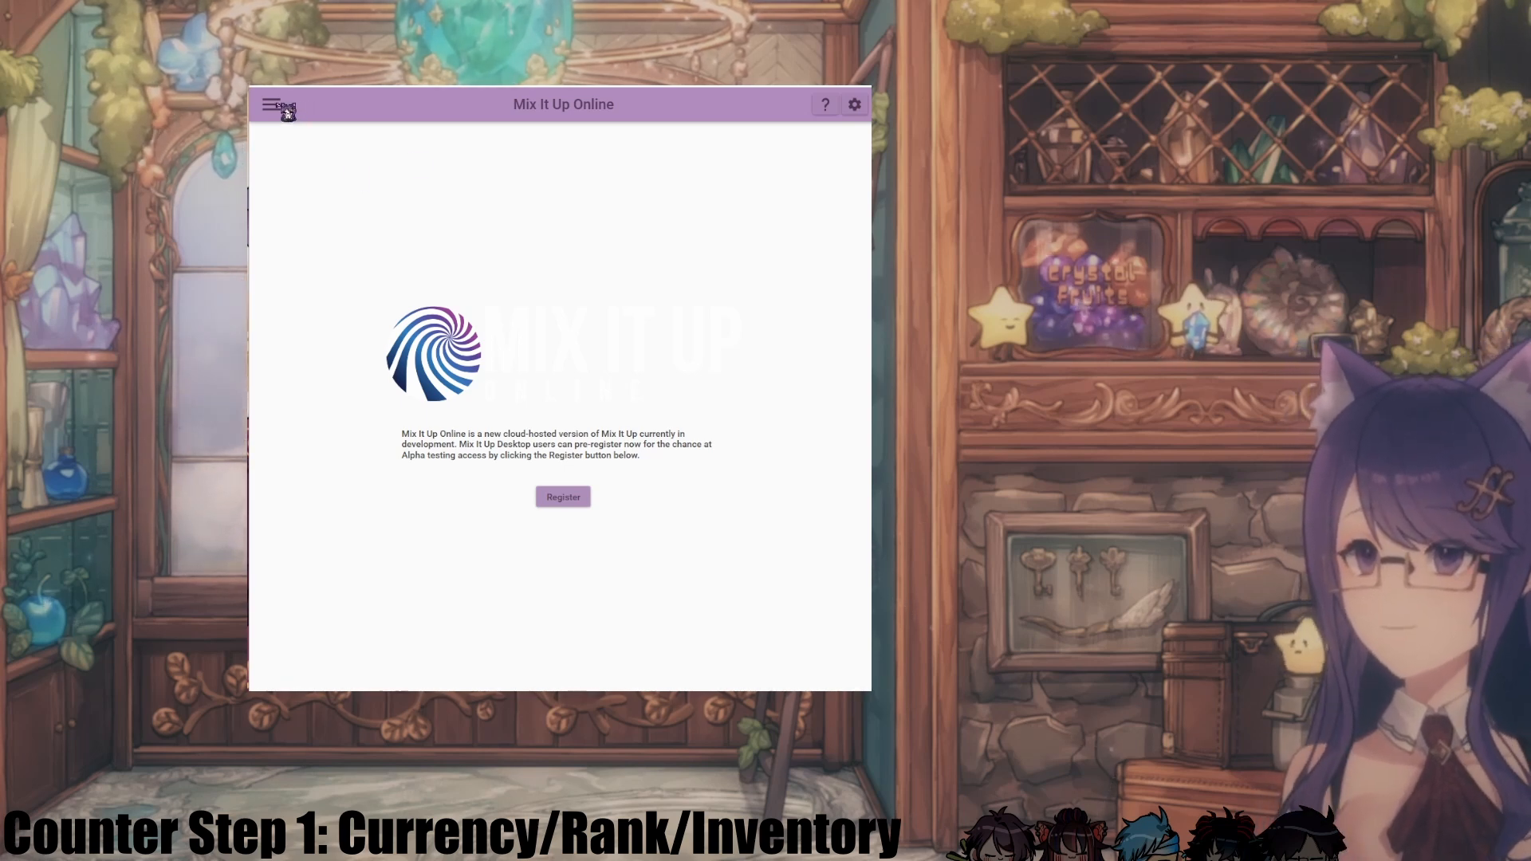
# Step: Go to the Currency/Rank/Inventory section and start a new inventory, moving its window fully into view
pyautogui.click(272, 104)
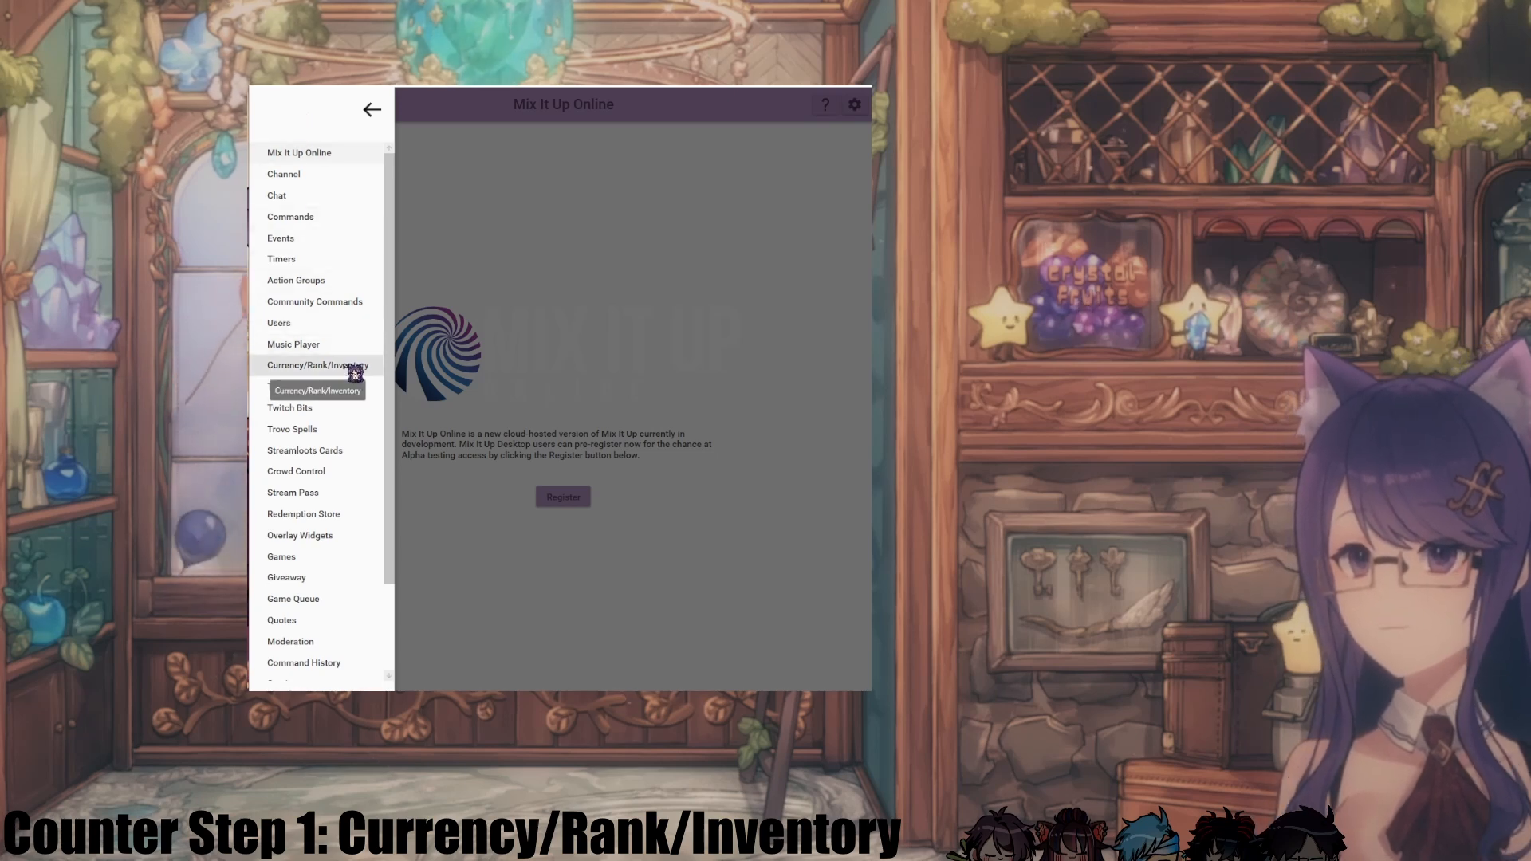
pyautogui.click(319, 365)
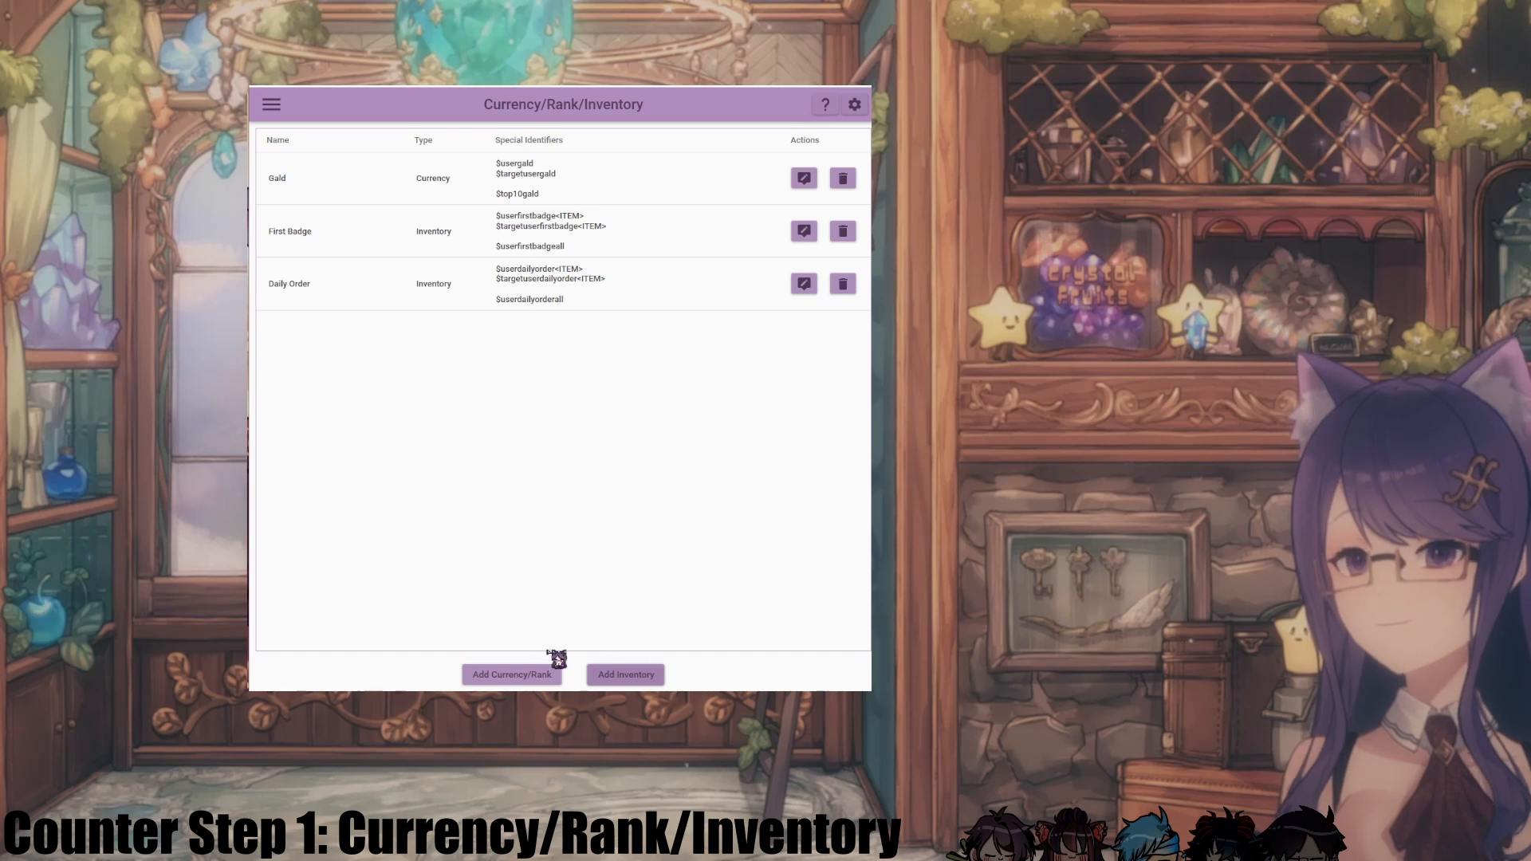
pyautogui.click(656, 675)
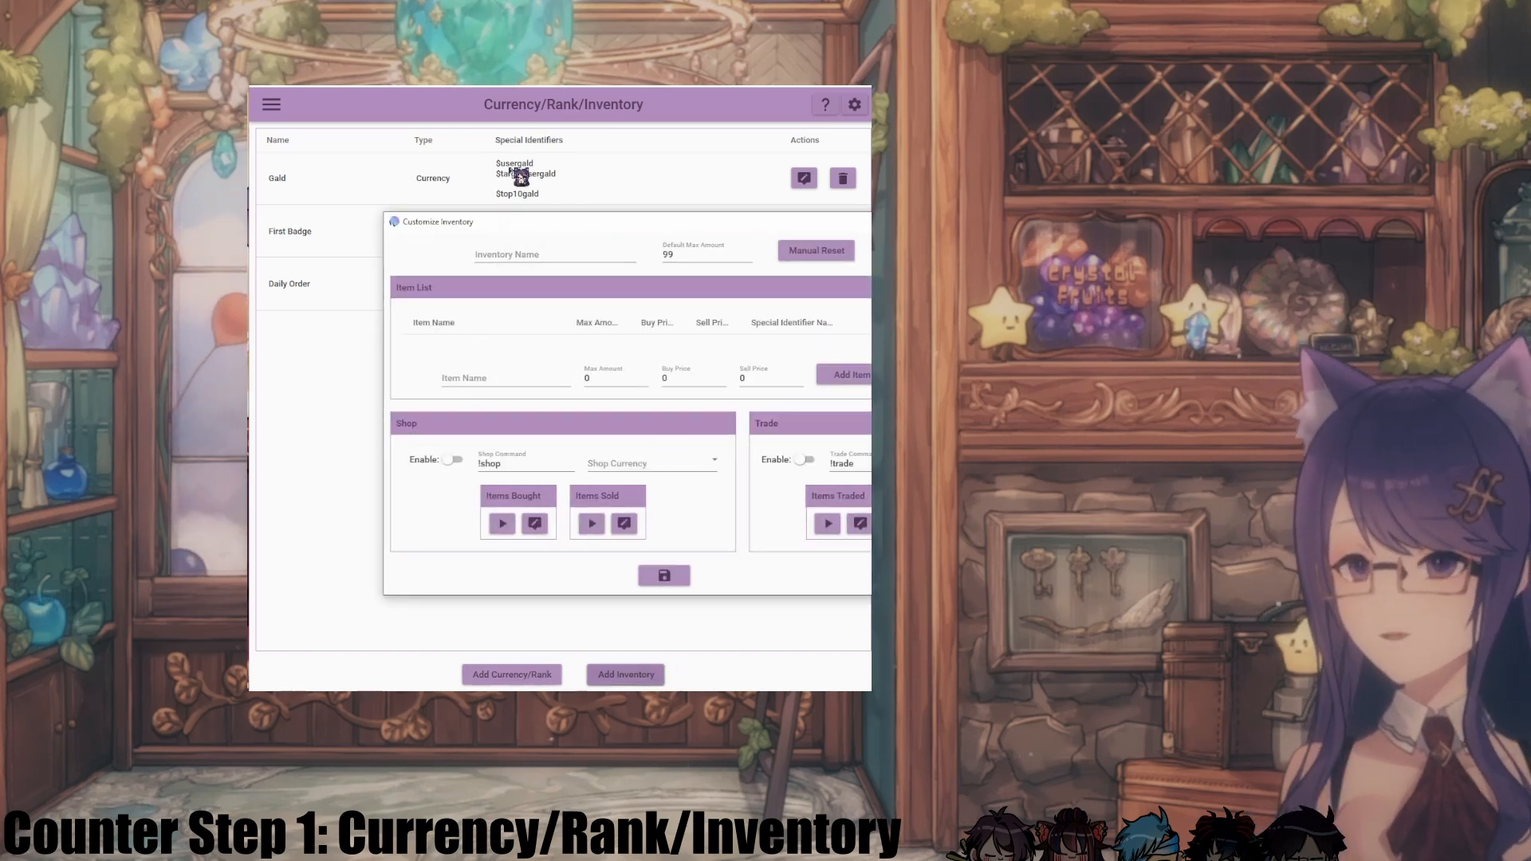
pyautogui.moveTo(556, 219); pyautogui.dragTo(409, 218)
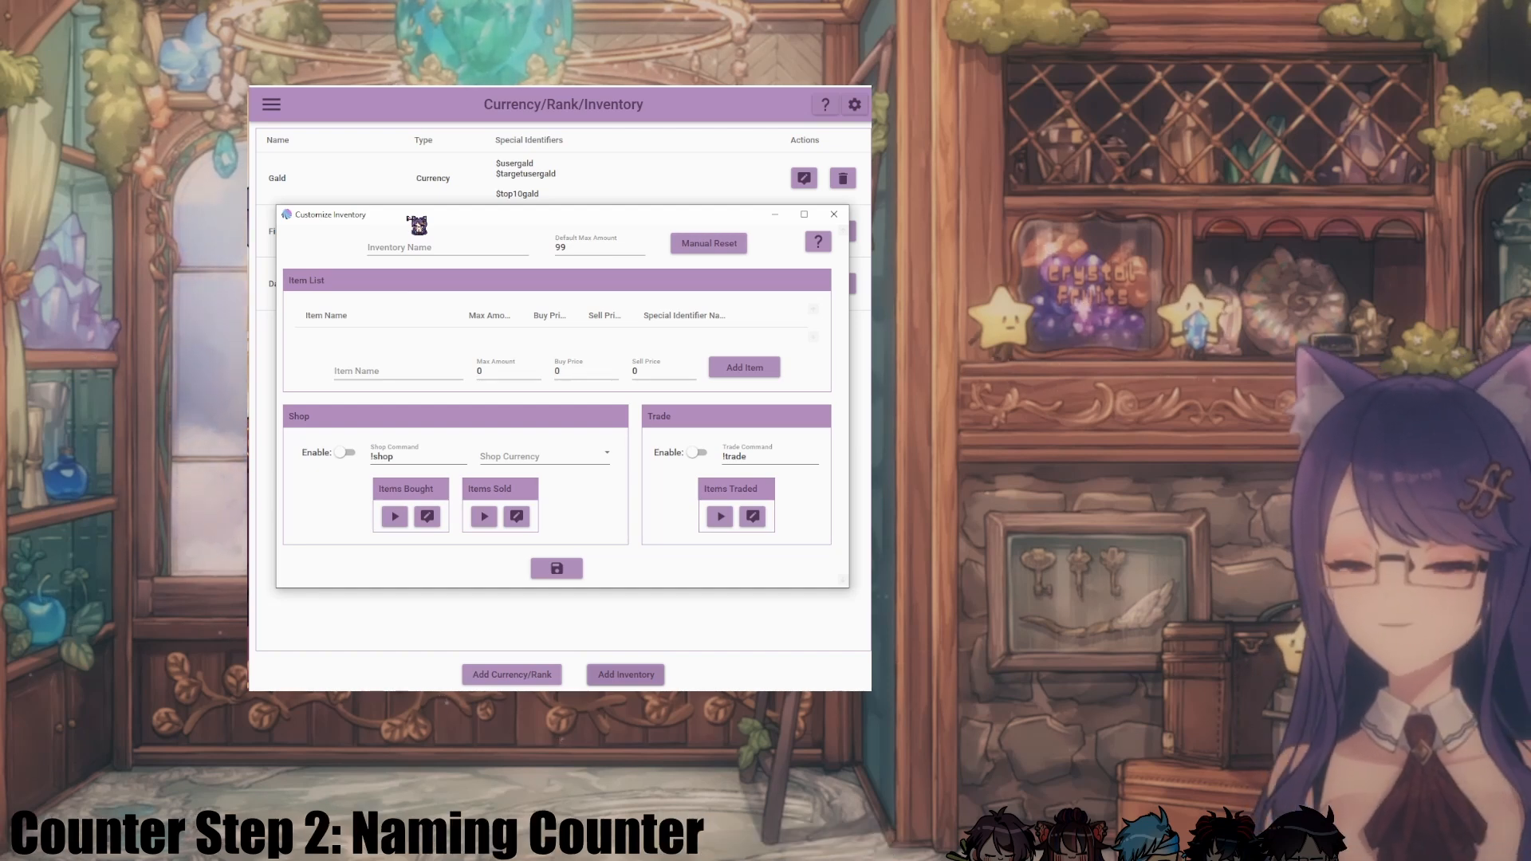
# Step: Name the new inventory "Daily Login" and set its default max amount to 999999
pyautogui.click(411, 251)
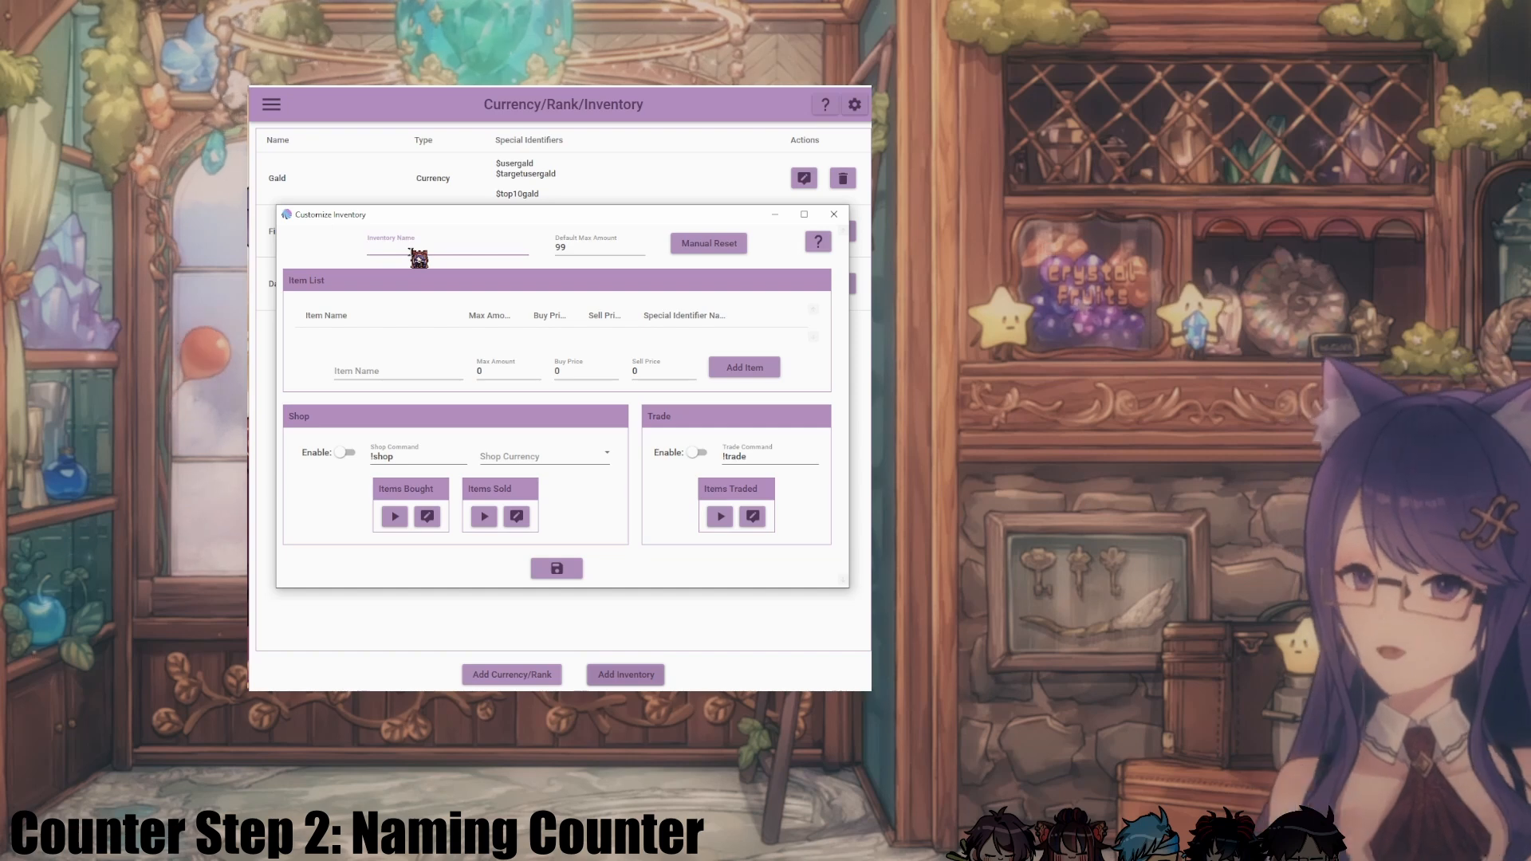
pyautogui.write('Dail')
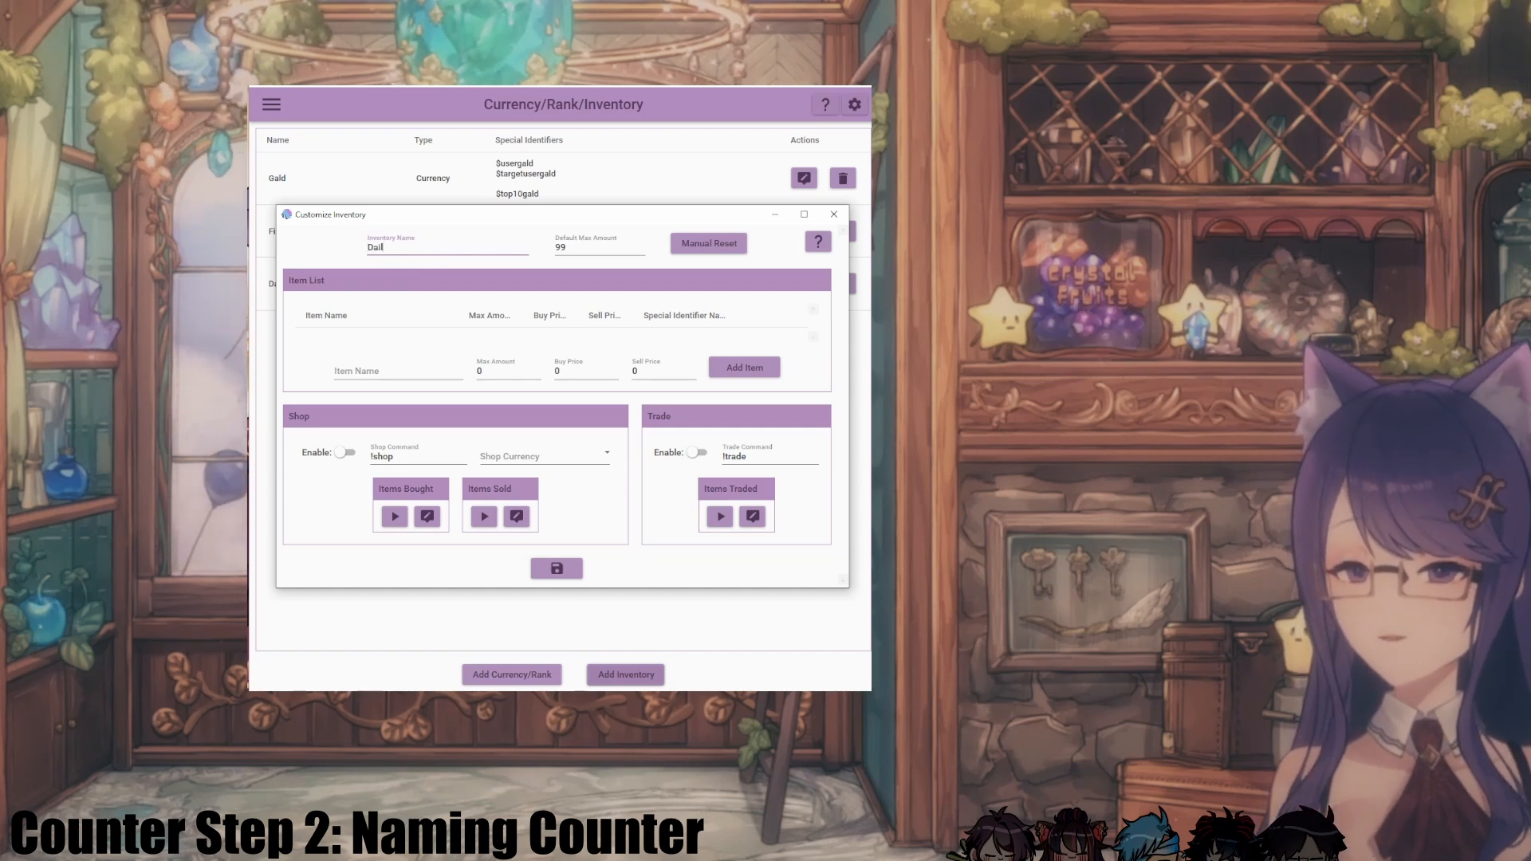
pyautogui.write('y Login')
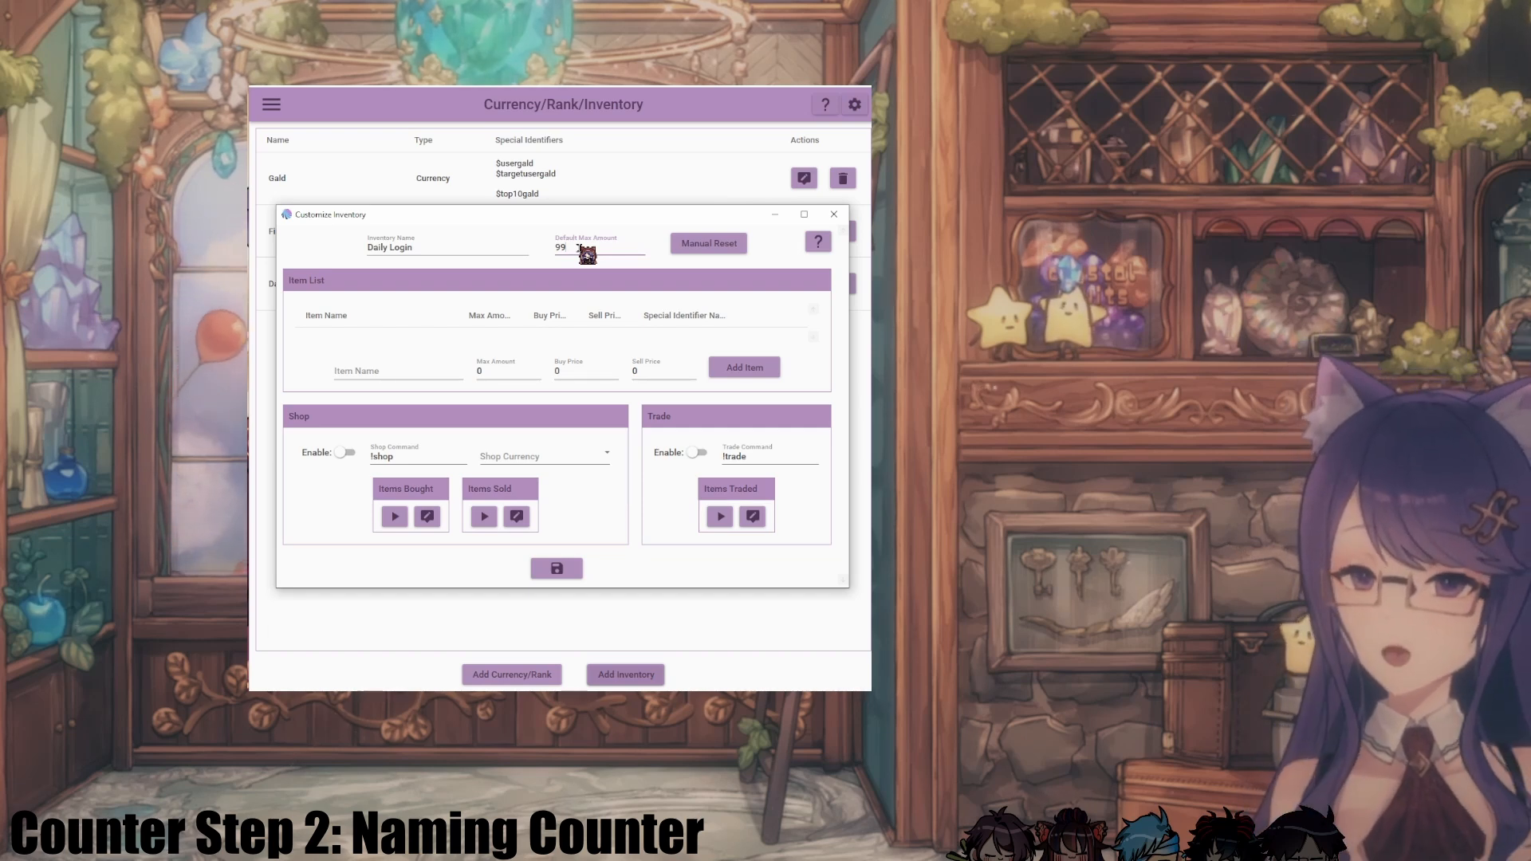
pyautogui.write('9')
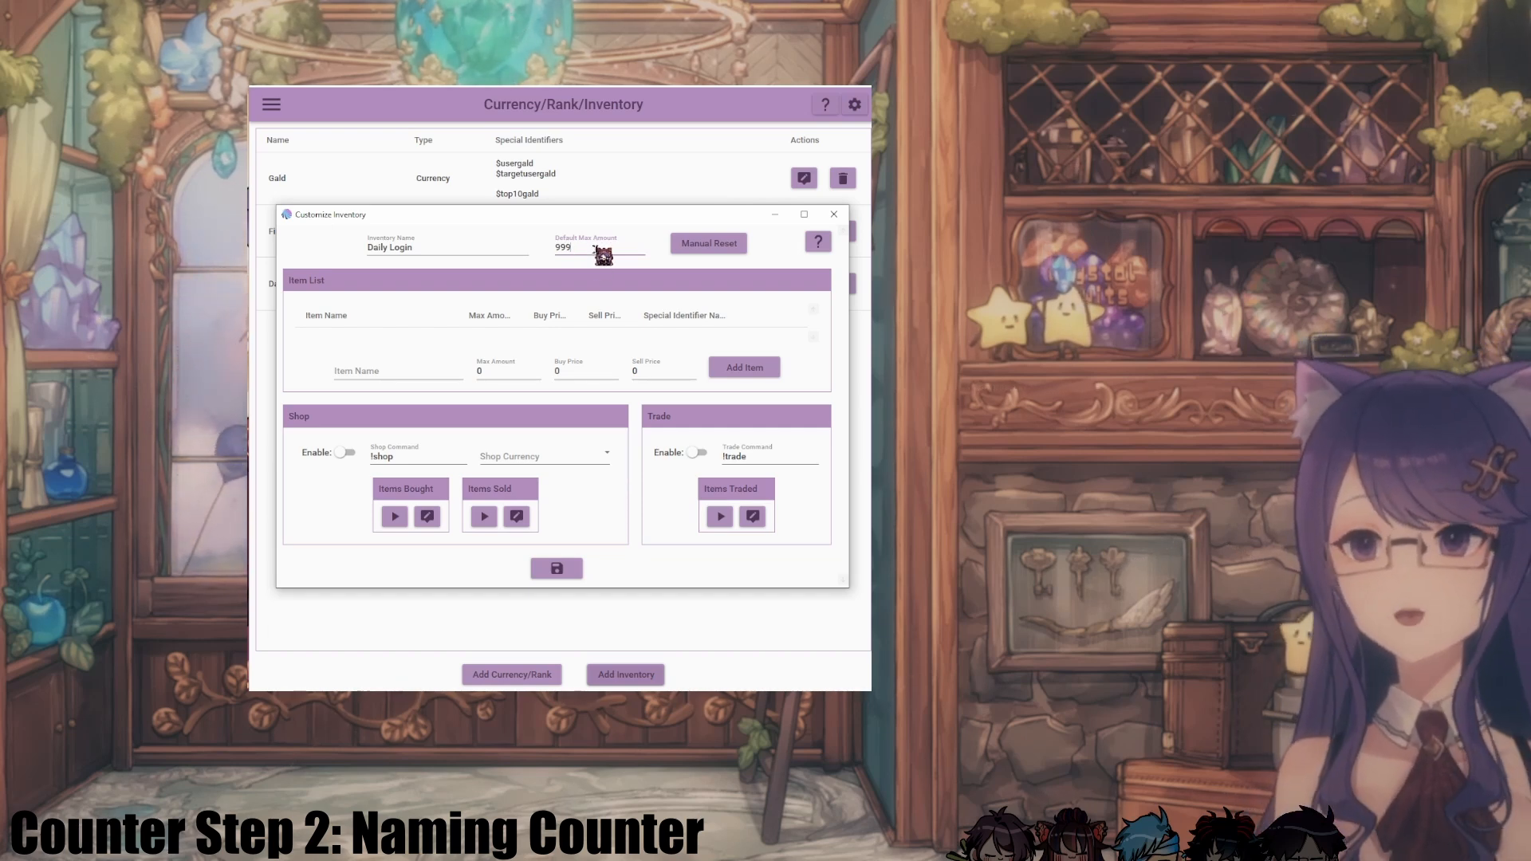
pyautogui.write('999')
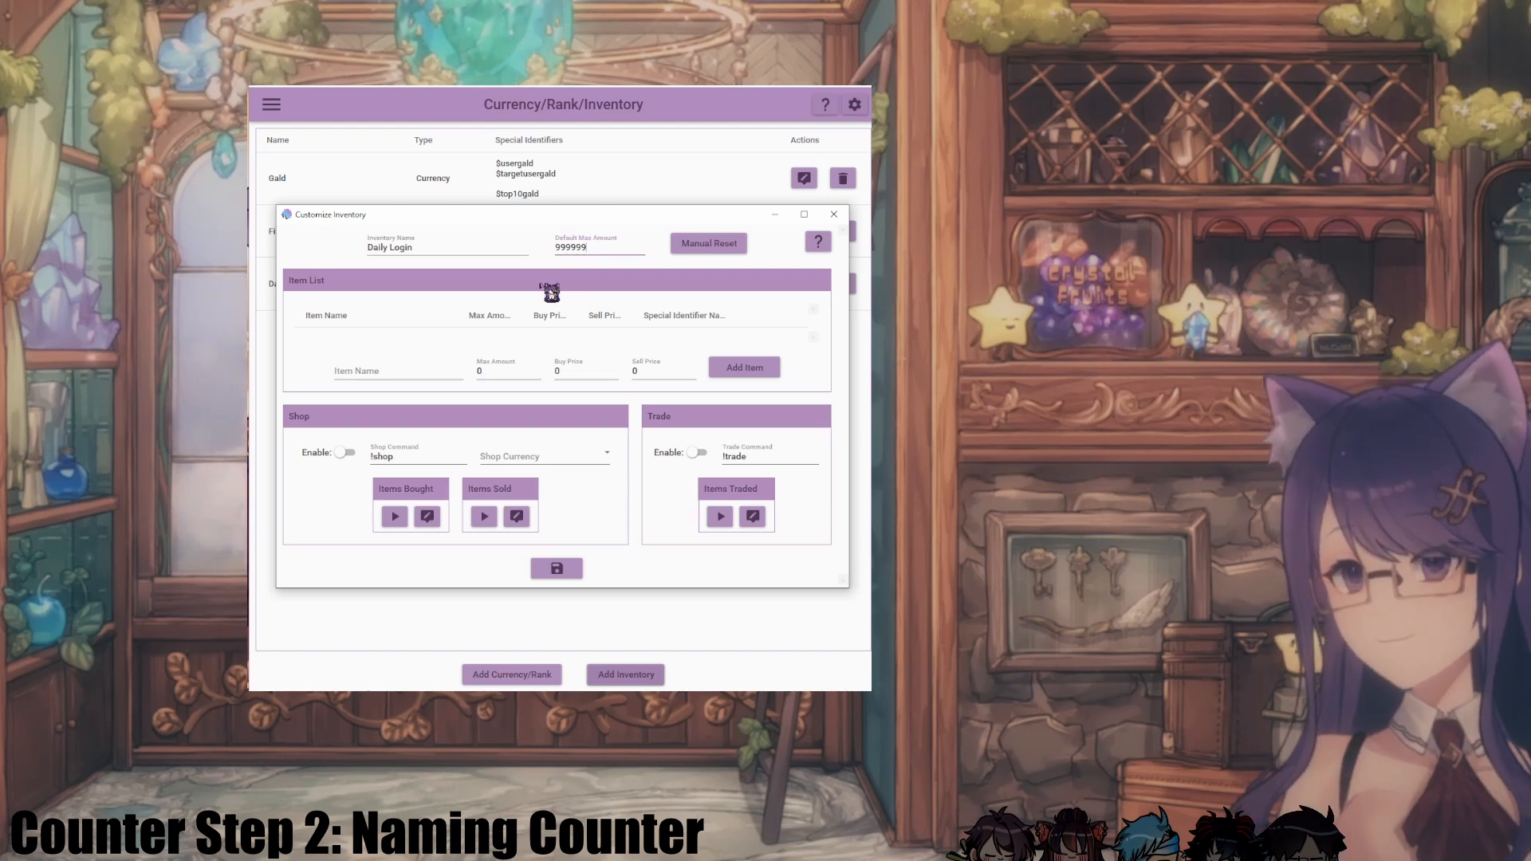
# Step: Add an item named "Daily Login" to the inventory's item list and save the inventory
pyautogui.click(372, 373)
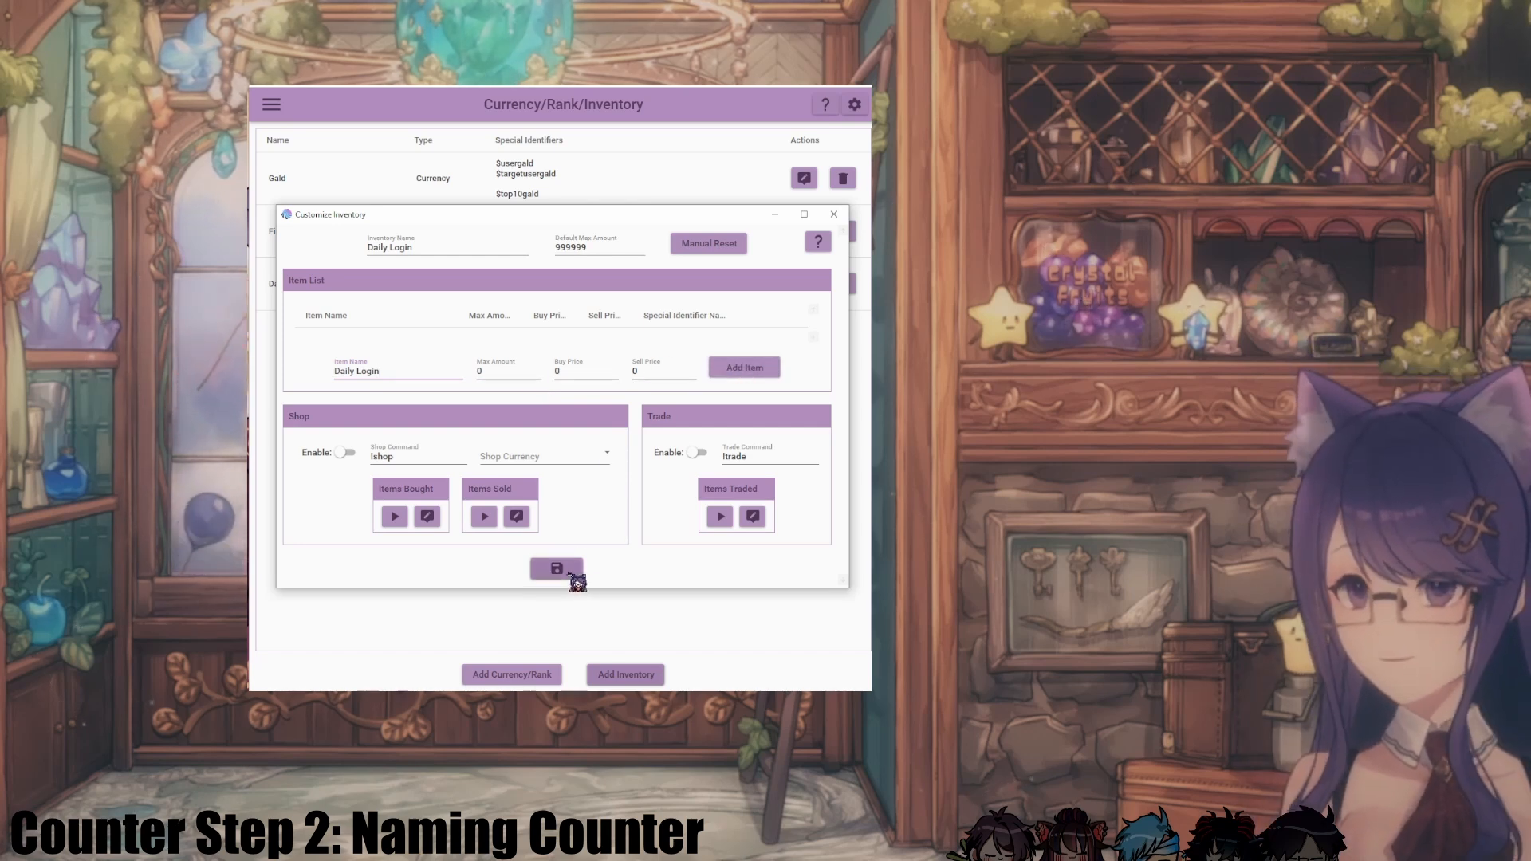
pyautogui.click(749, 369)
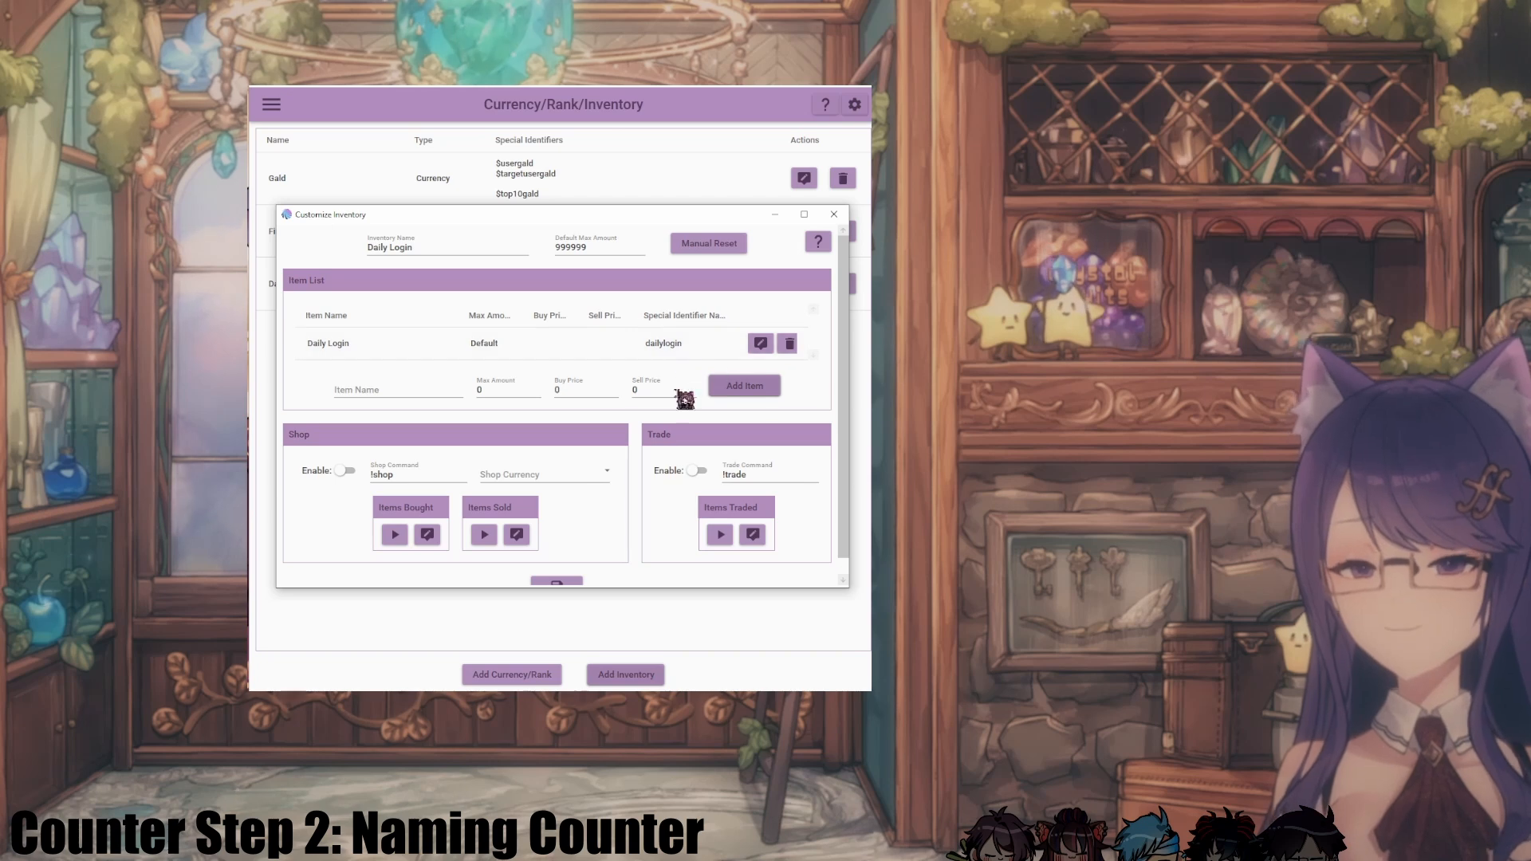
pyautogui.scroll(-1, 642, 391)
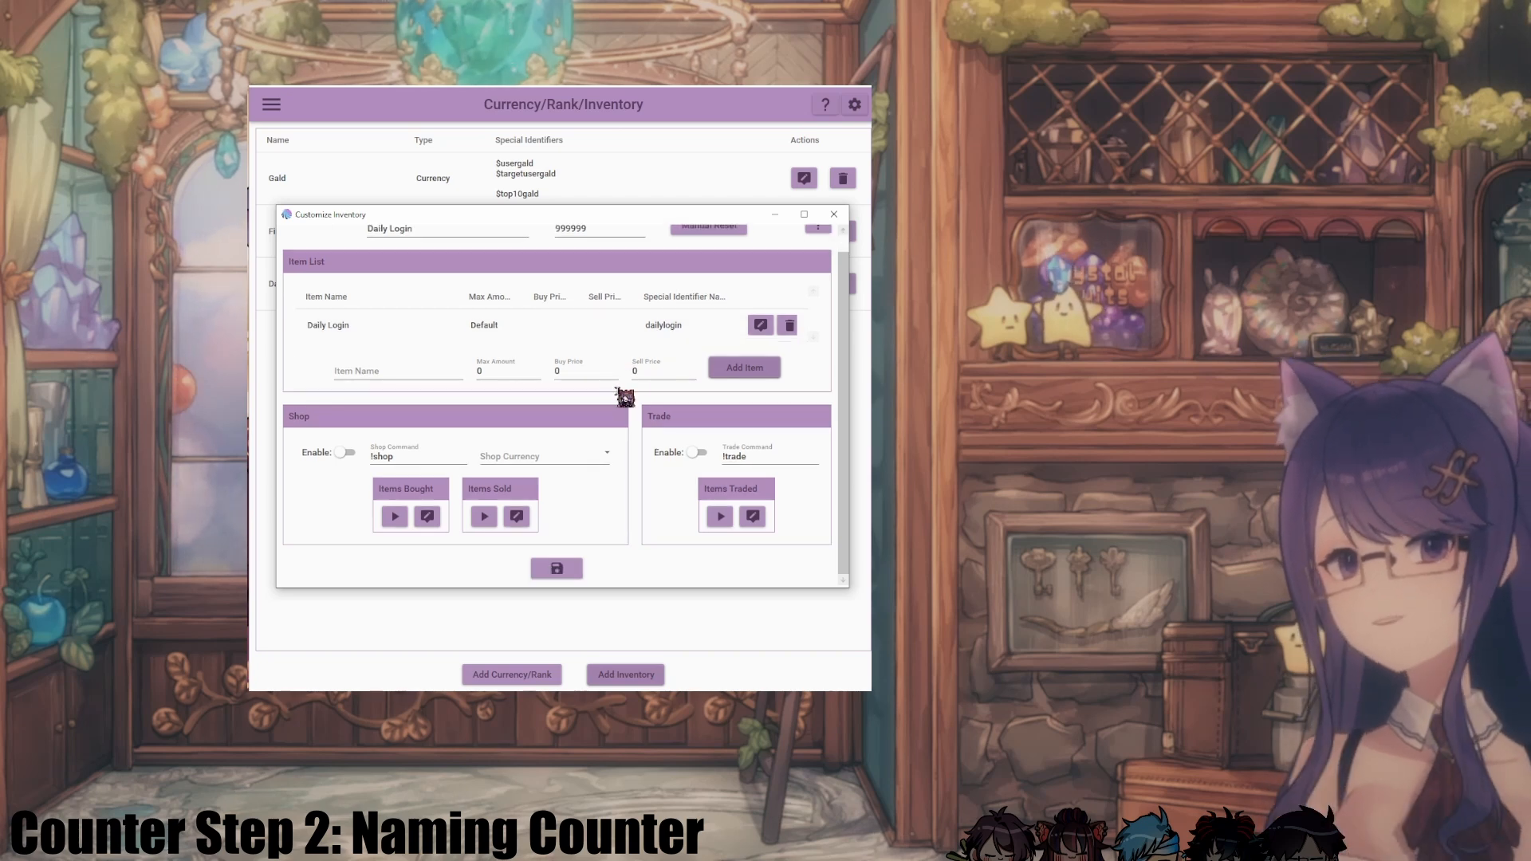
pyautogui.click(566, 574)
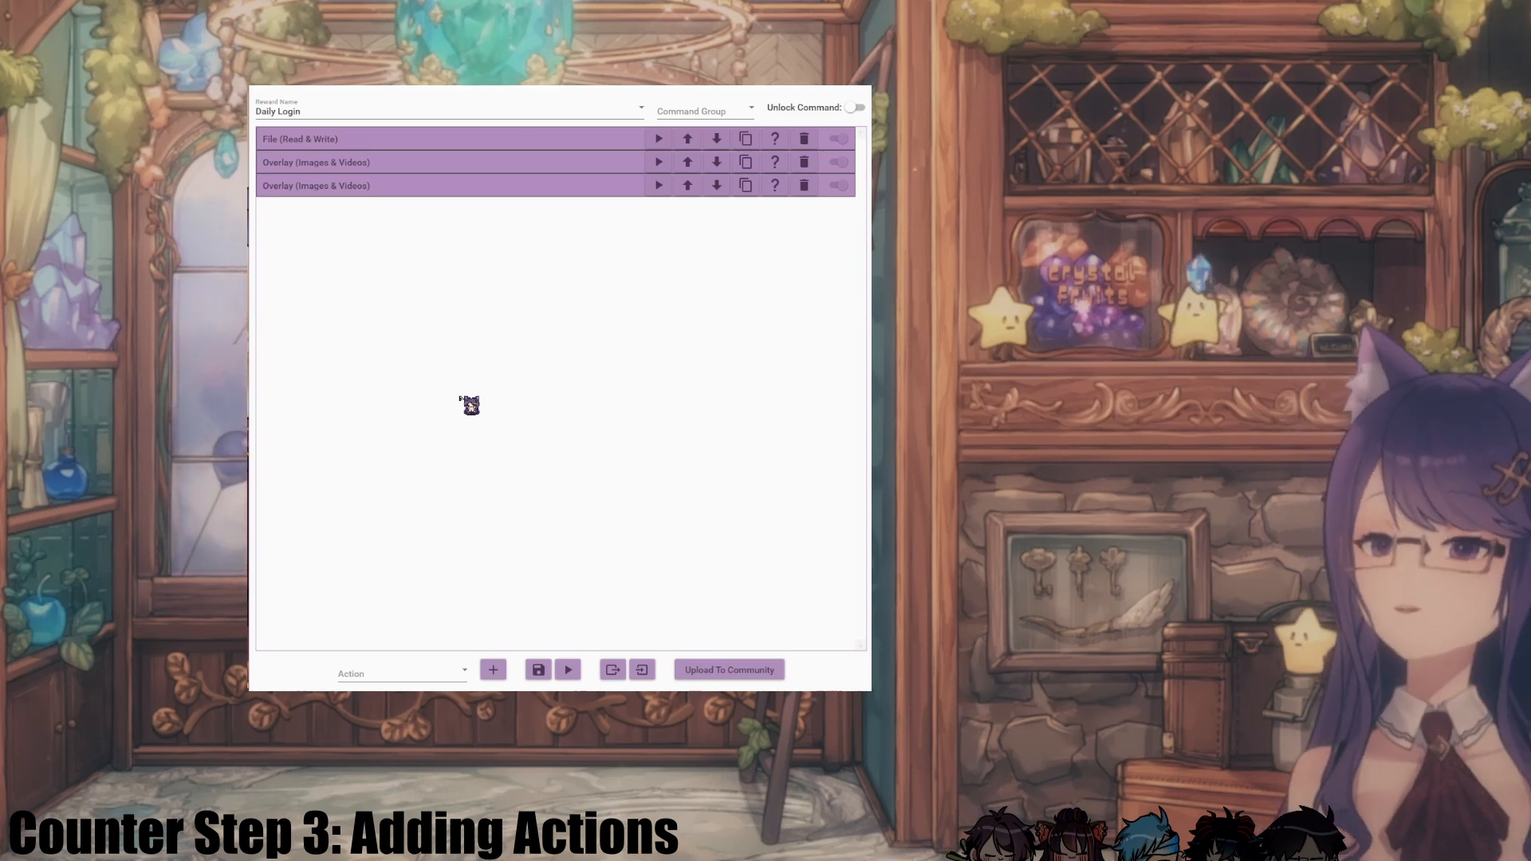
# Step: Add a Consumables (Currency/Rank/etc) action to the Daily Login reward command
pyautogui.click(400, 674)
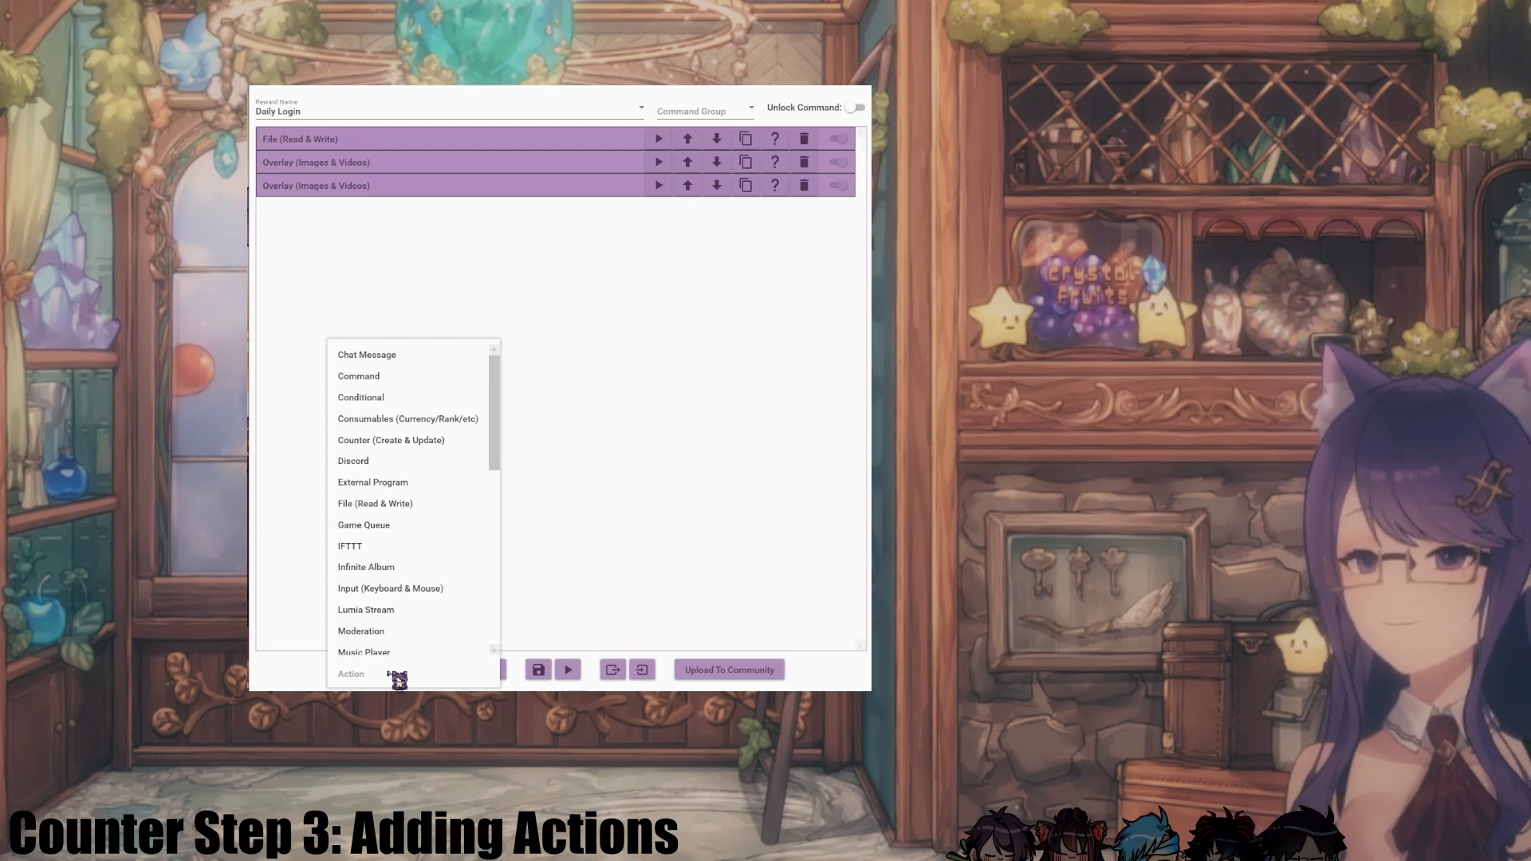
pyautogui.scroll(-1, 423, 606)
pyautogui.scroll(1, 435, 558)
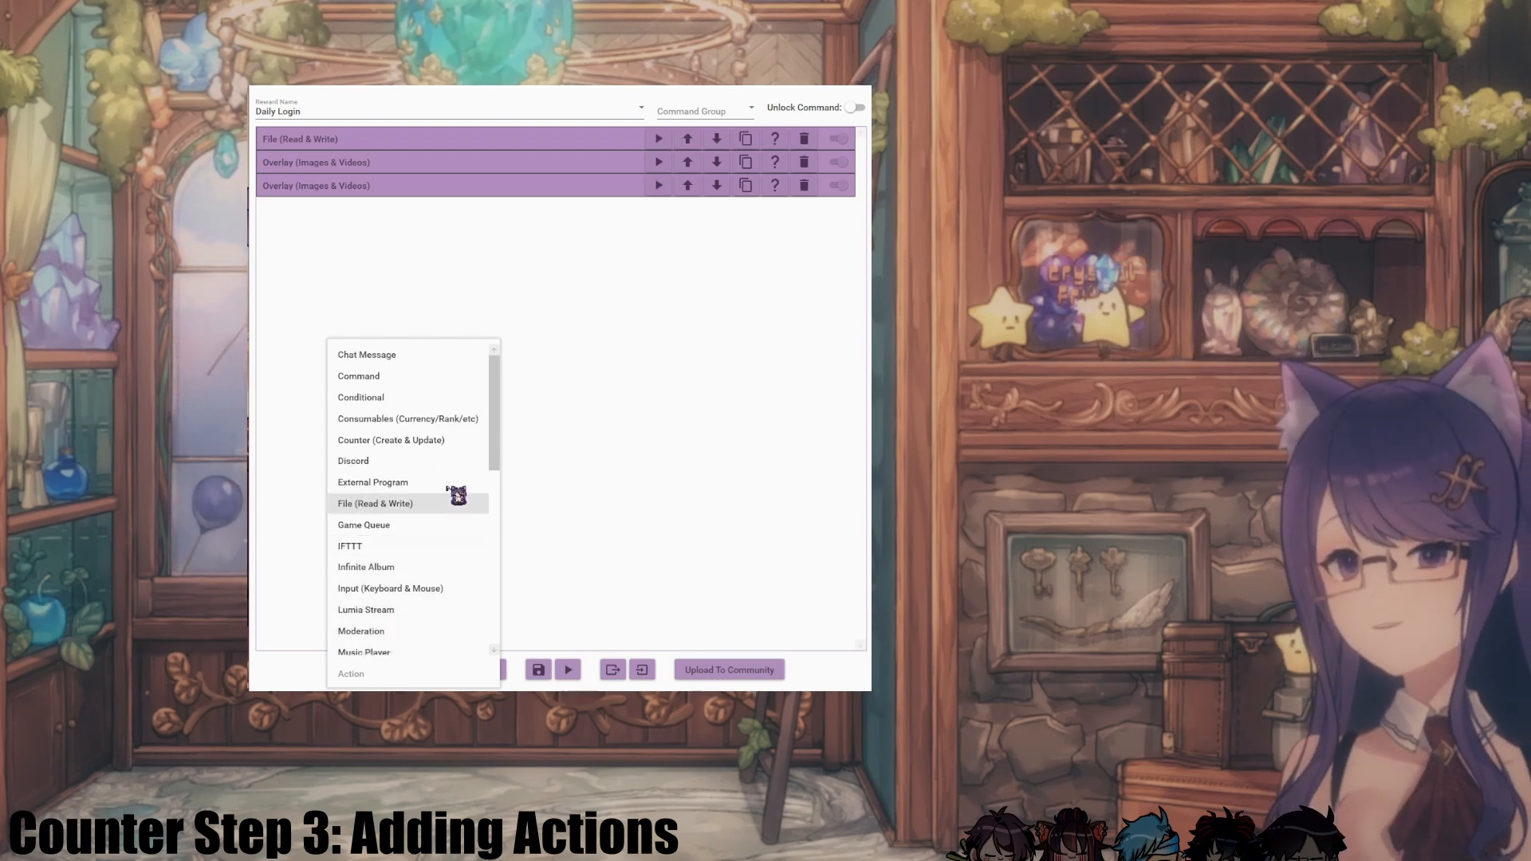
pyautogui.click(422, 419)
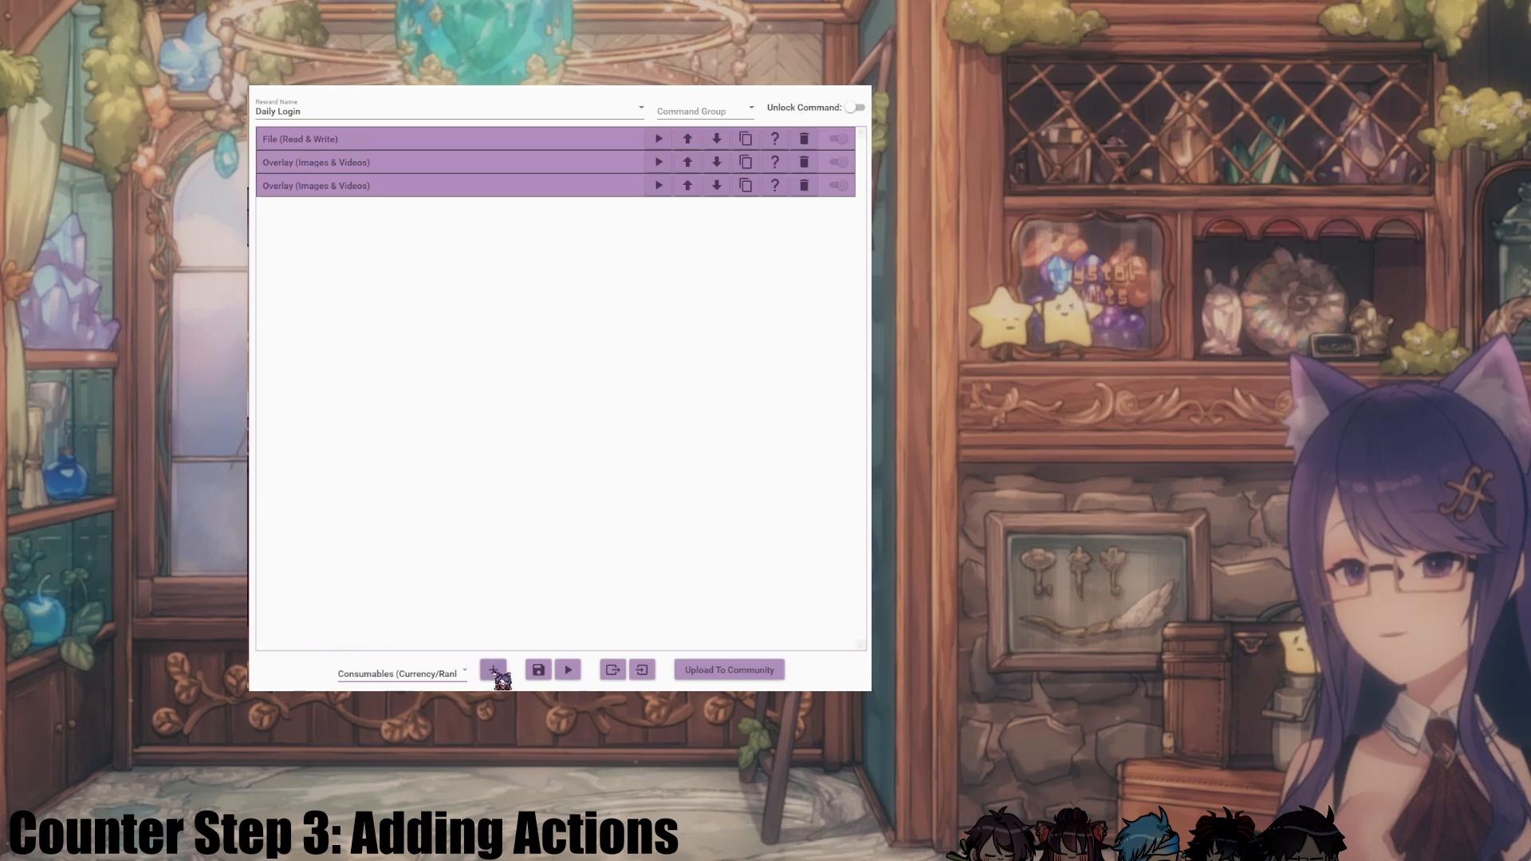
pyautogui.click(493, 670)
pyautogui.click(450, 219)
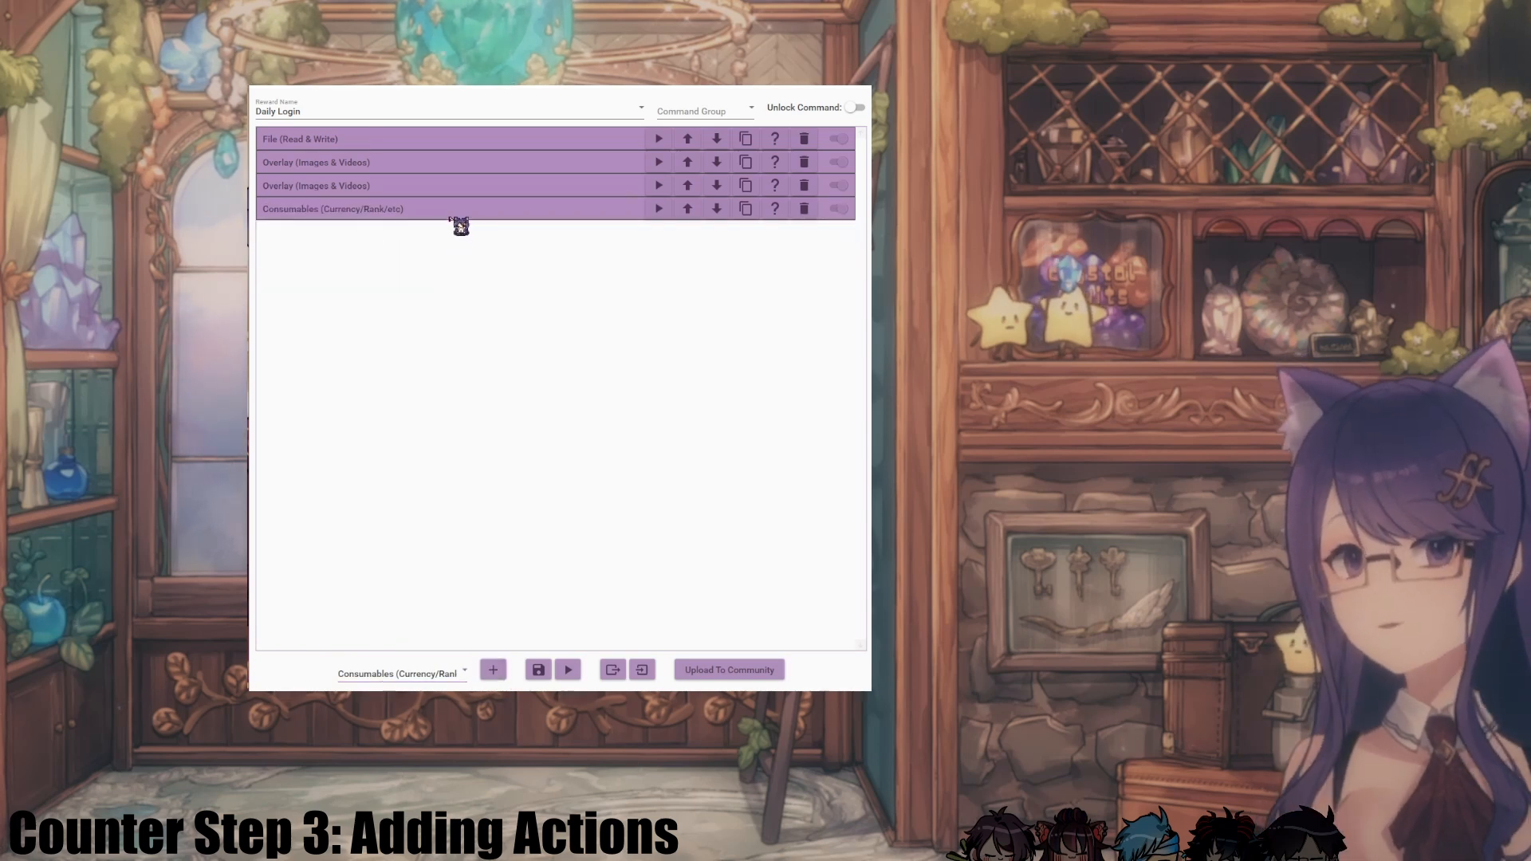
# Step: Add a Chat Message action to the Daily Login reward command
pyautogui.click(420, 678)
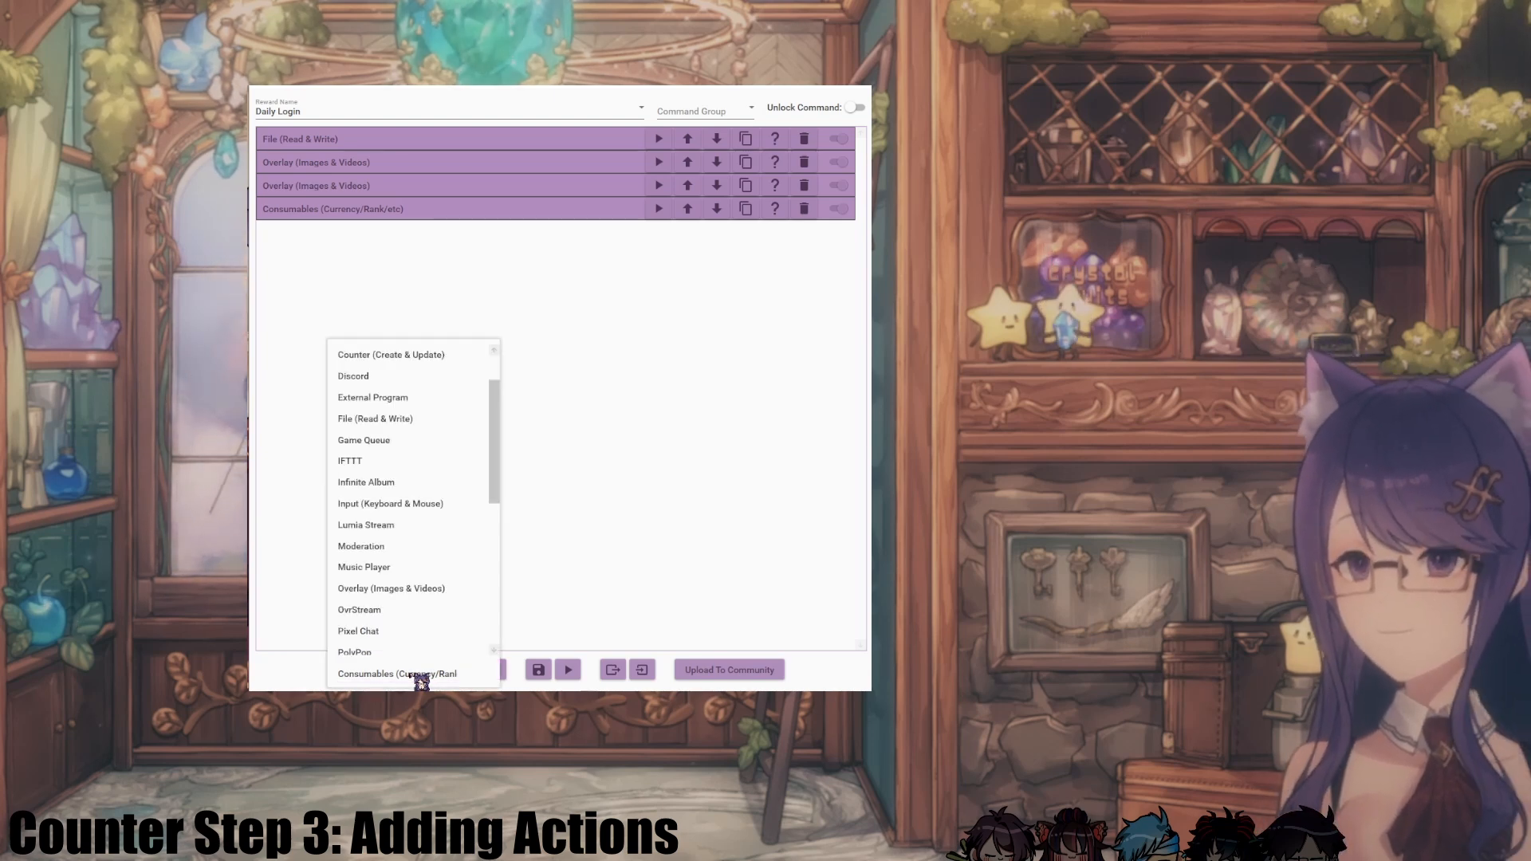
pyautogui.scroll(2, 422, 478)
pyautogui.click(386, 359)
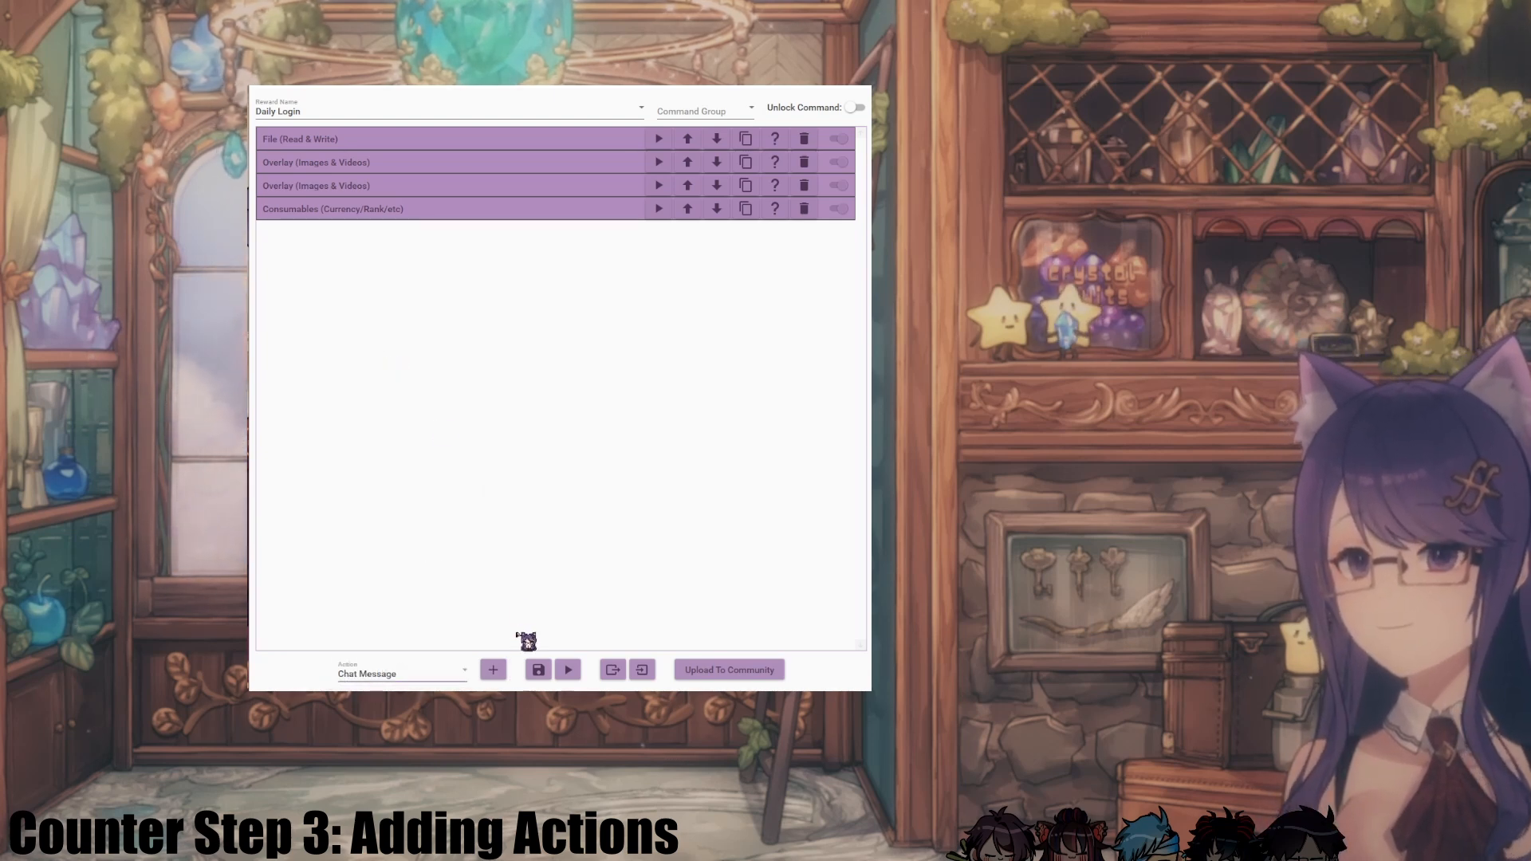
pyautogui.click(493, 669)
pyautogui.click(486, 238)
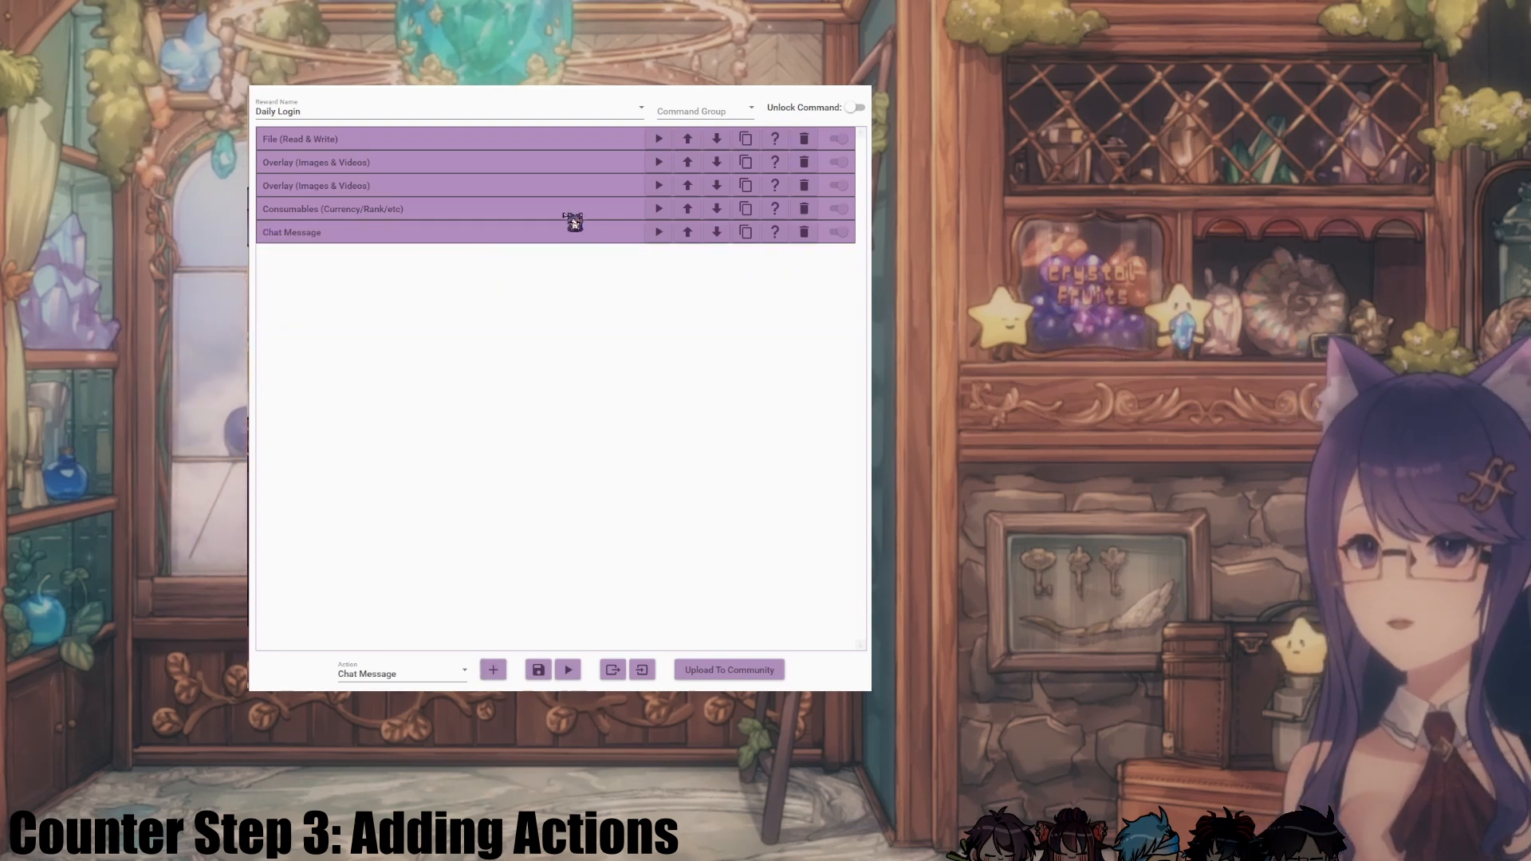
# Step: Reorder the actions so Consumables runs first and Chat Message second, ahead of the file and overlay actions
pyautogui.click(687, 209)
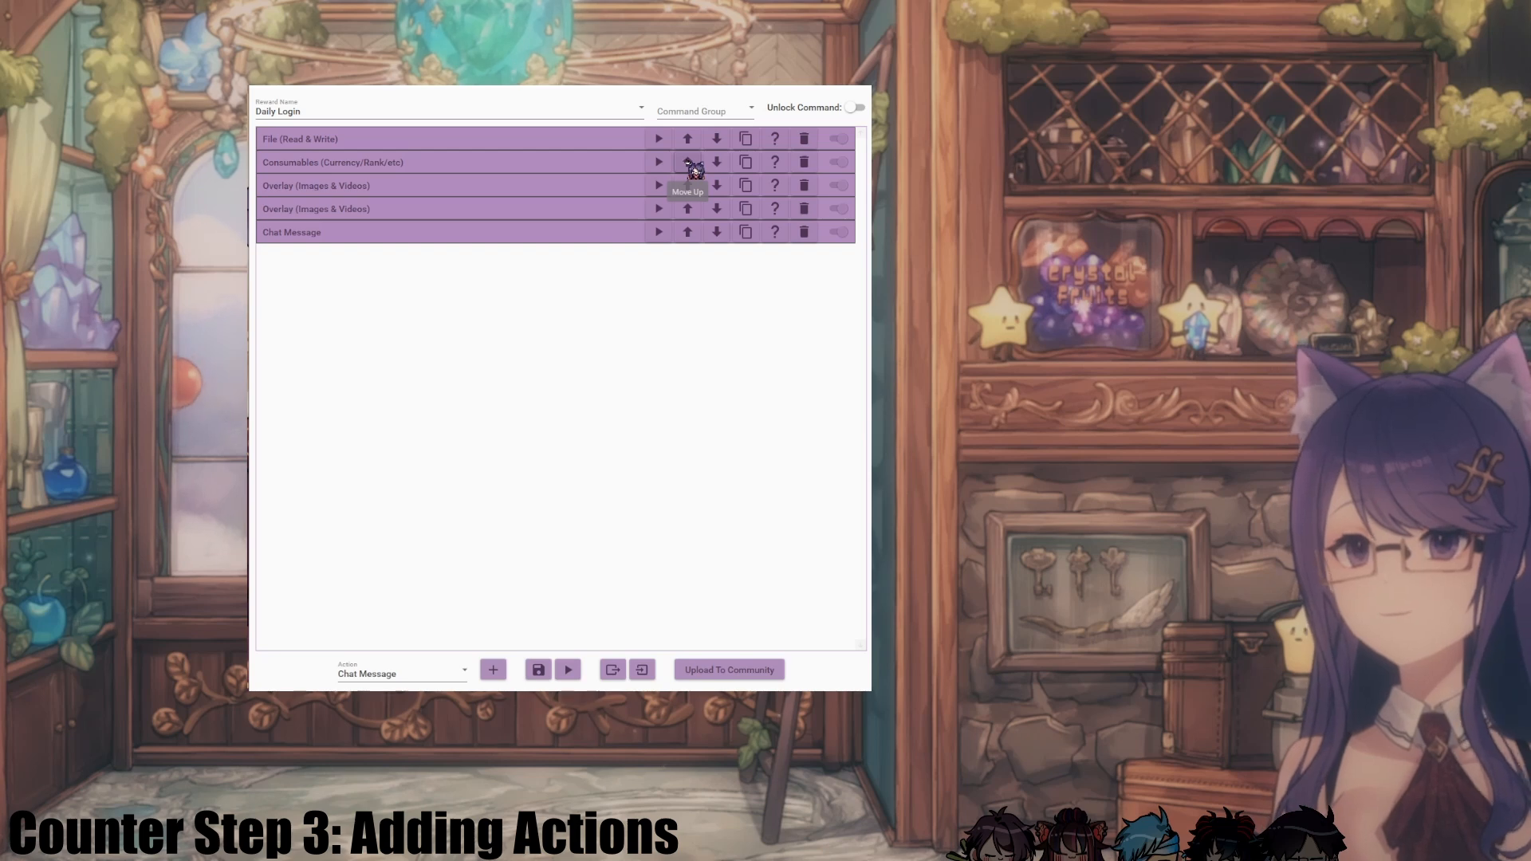
pyautogui.click(687, 163)
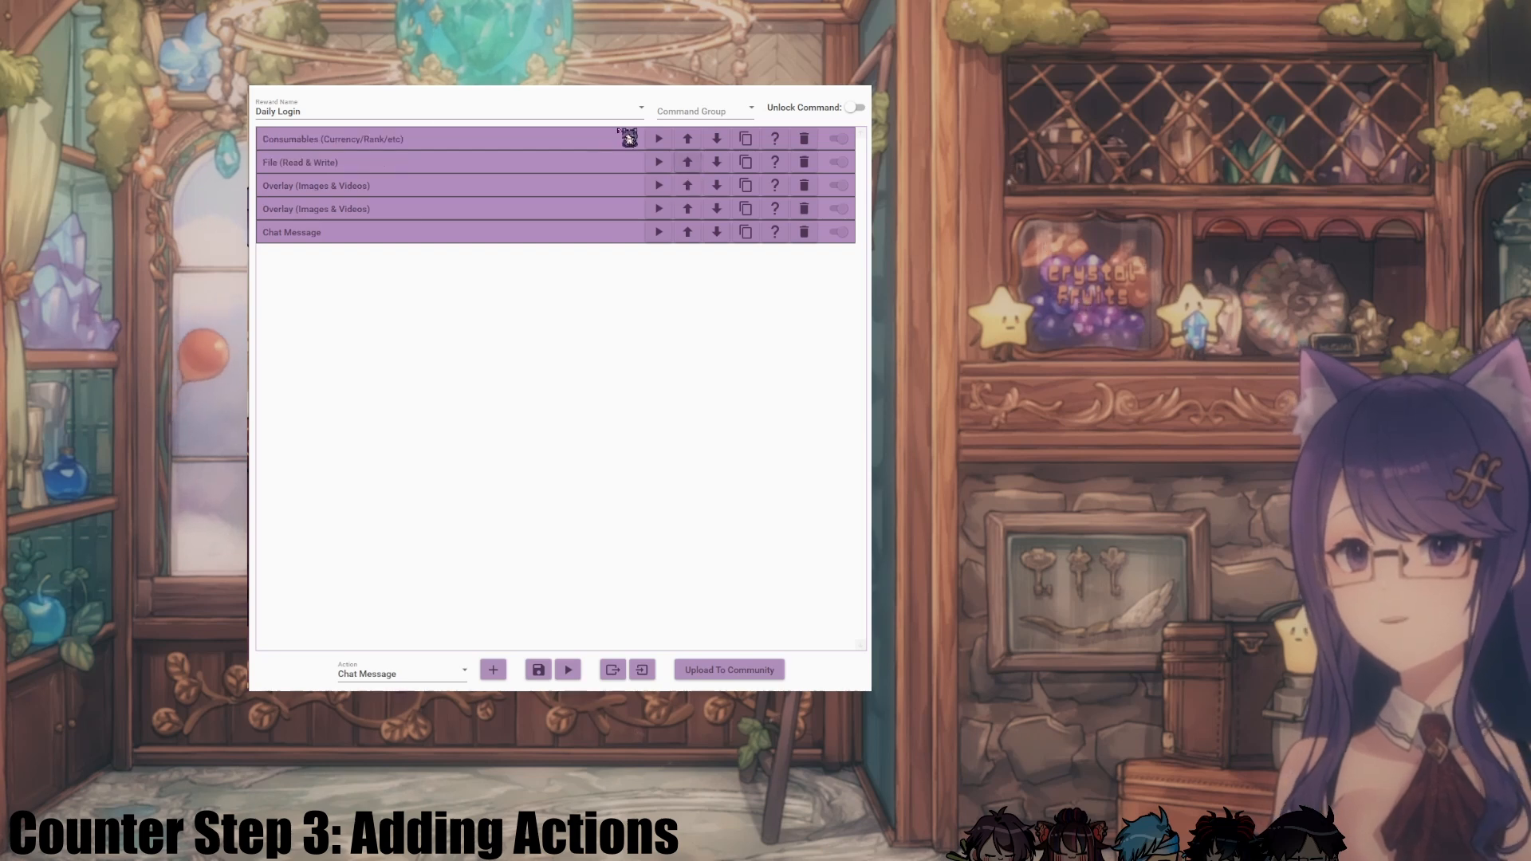
pyautogui.click(688, 226)
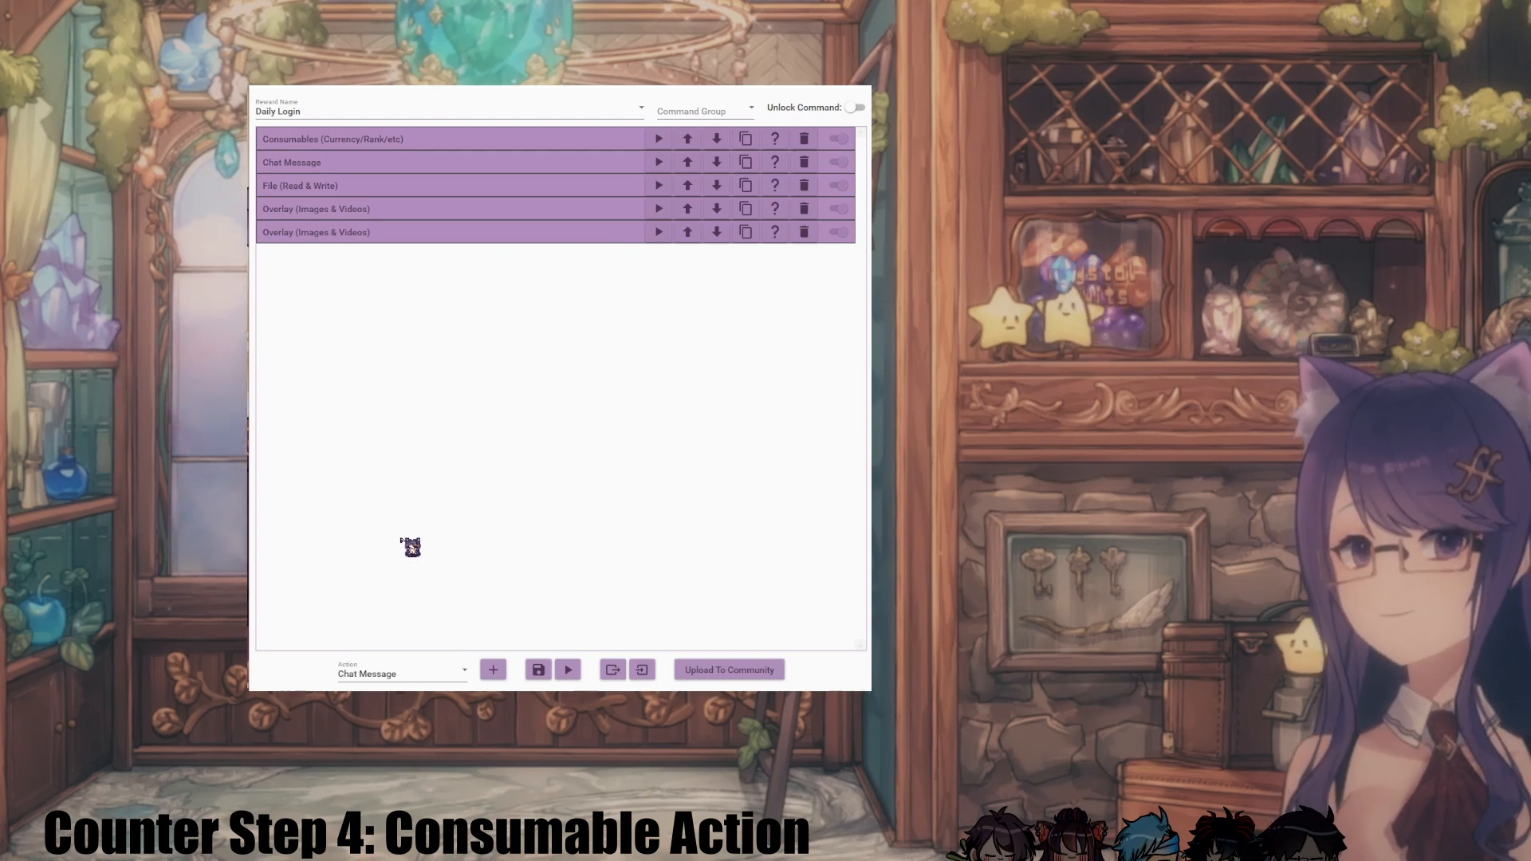
# Step: Configure the Consumables action with the Daily Login inventory, Add to user, and the Daily Login item
pyautogui.click(336, 143)
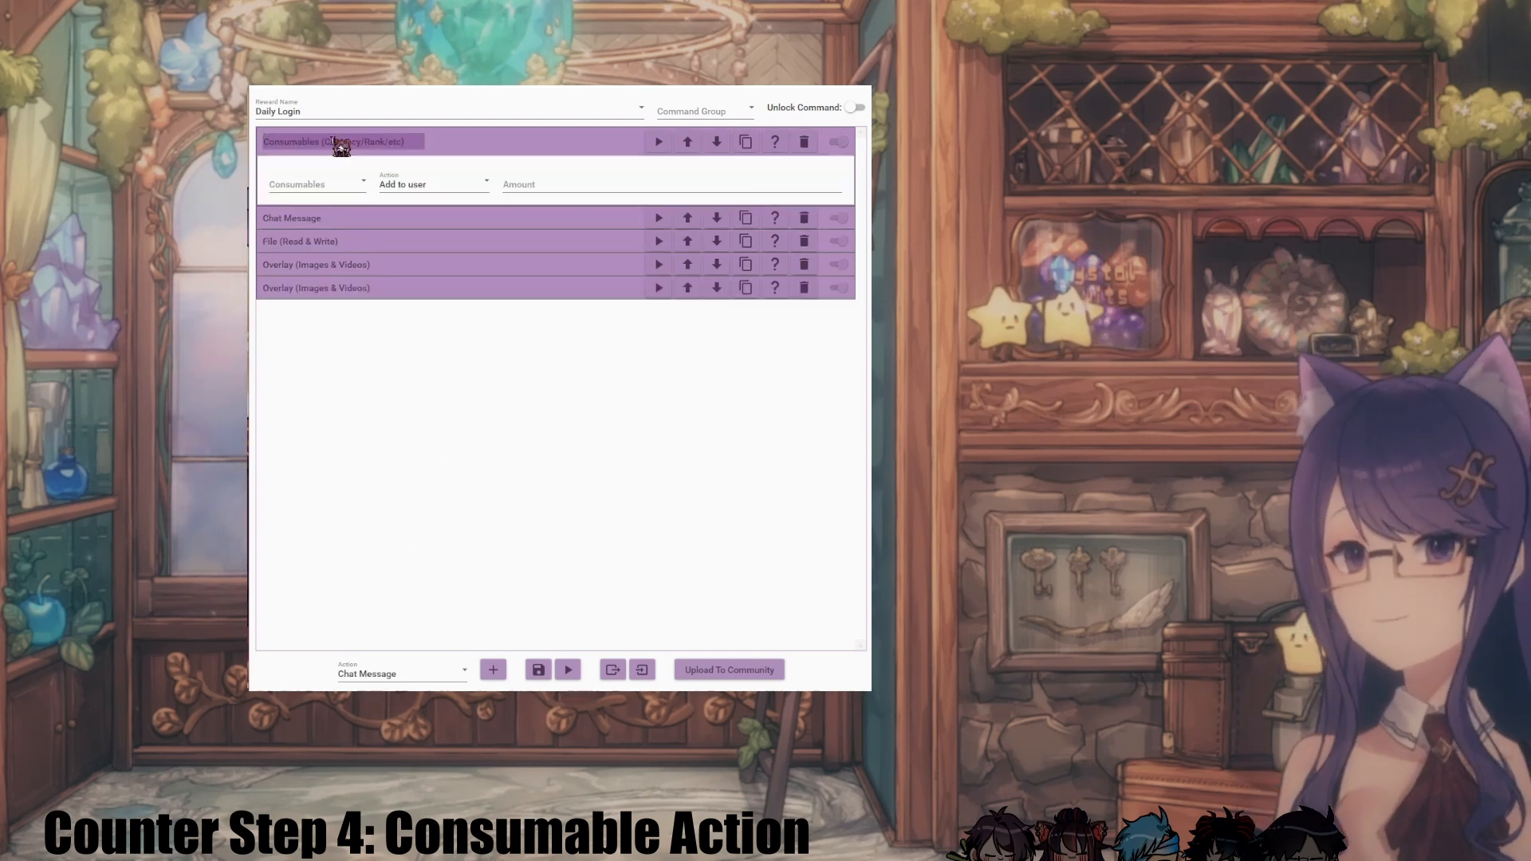
pyautogui.click(365, 184)
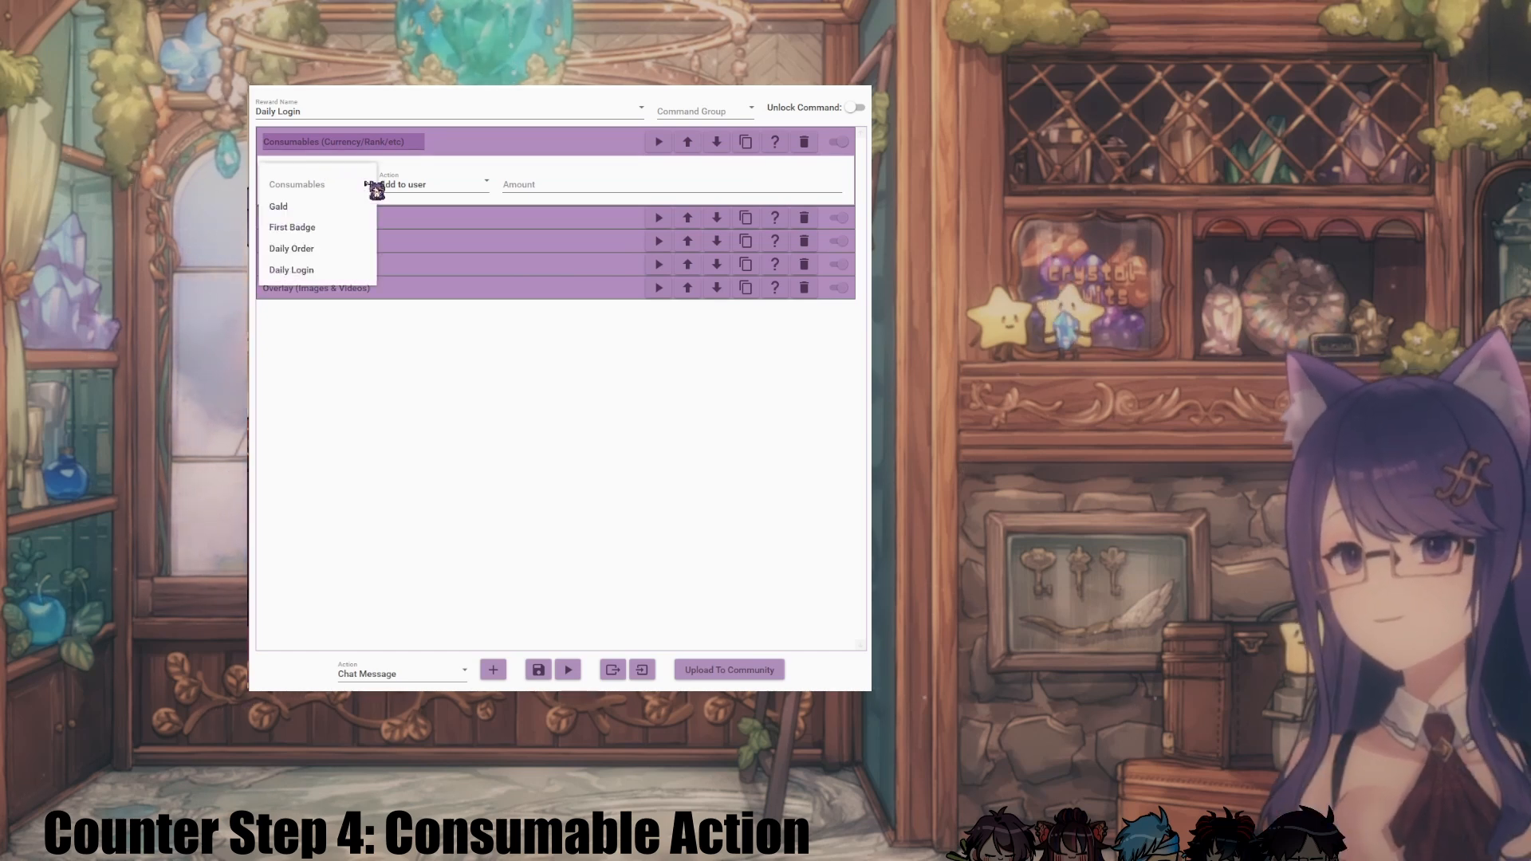
pyautogui.click(328, 275)
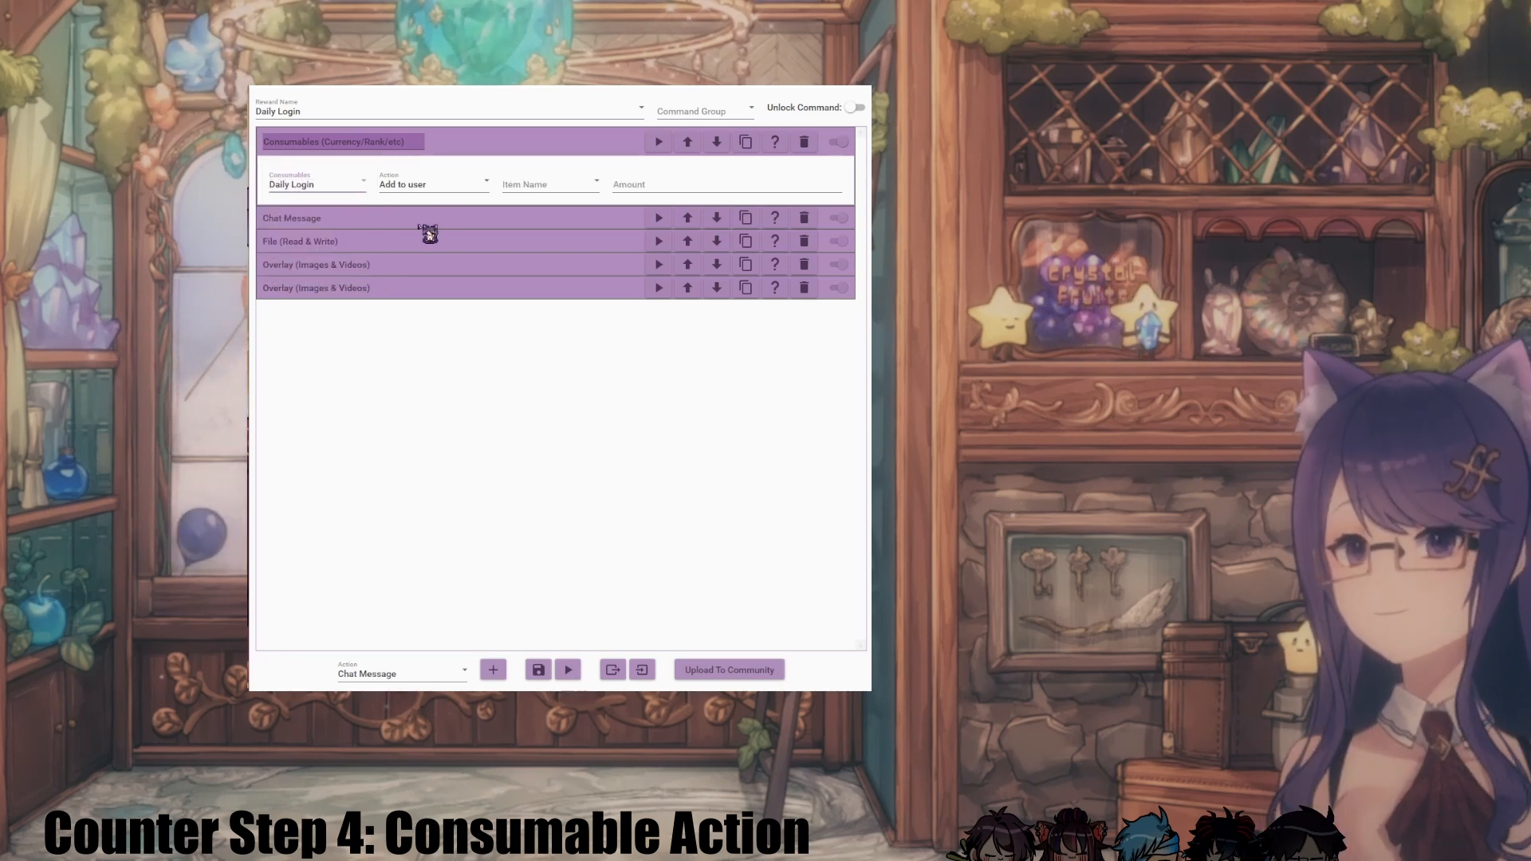
pyautogui.click(431, 188)
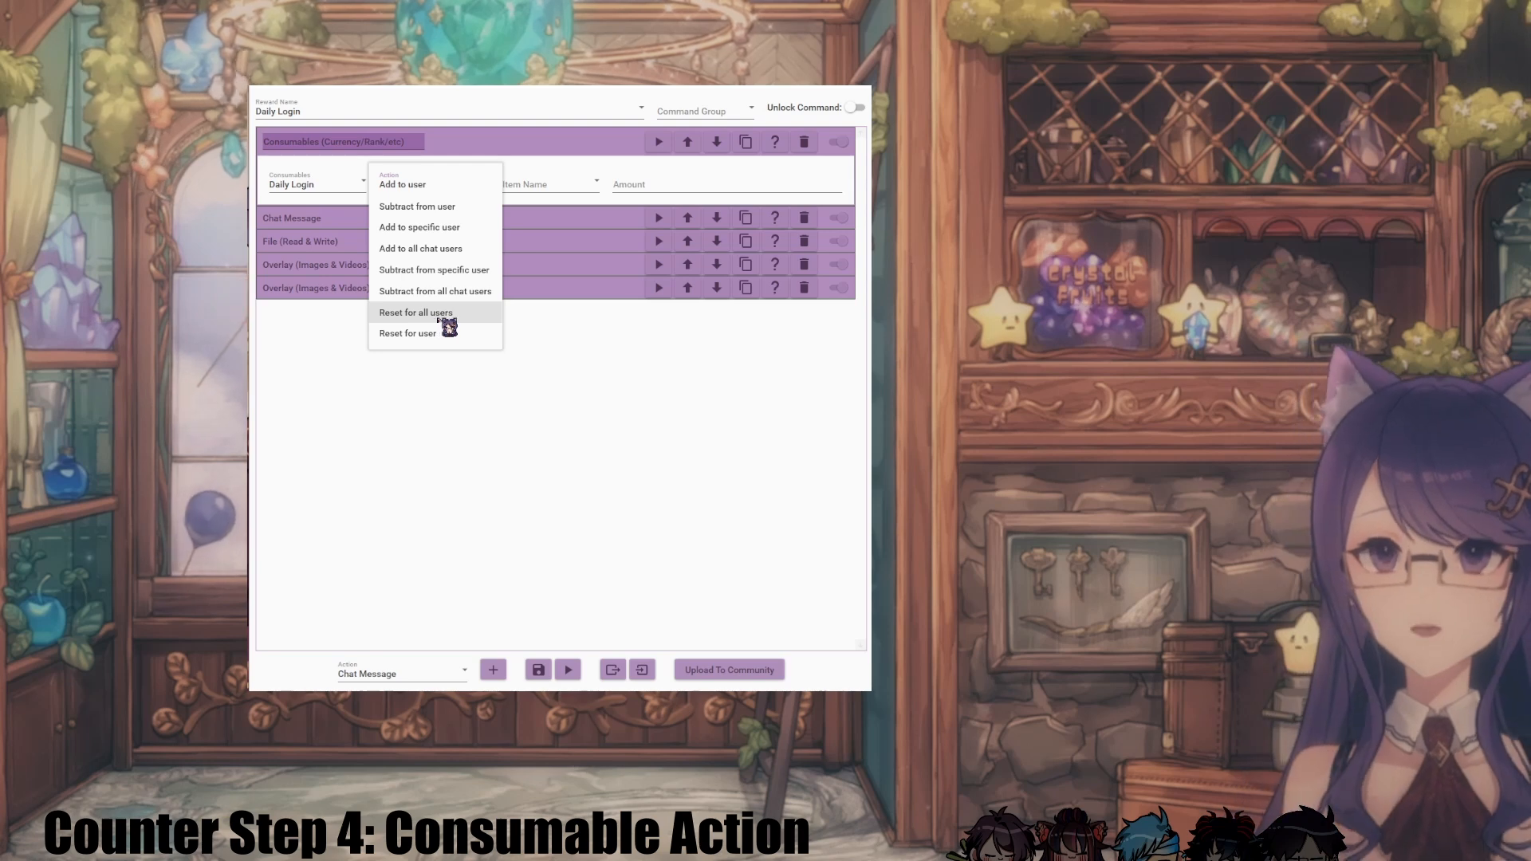
pyautogui.click(430, 188)
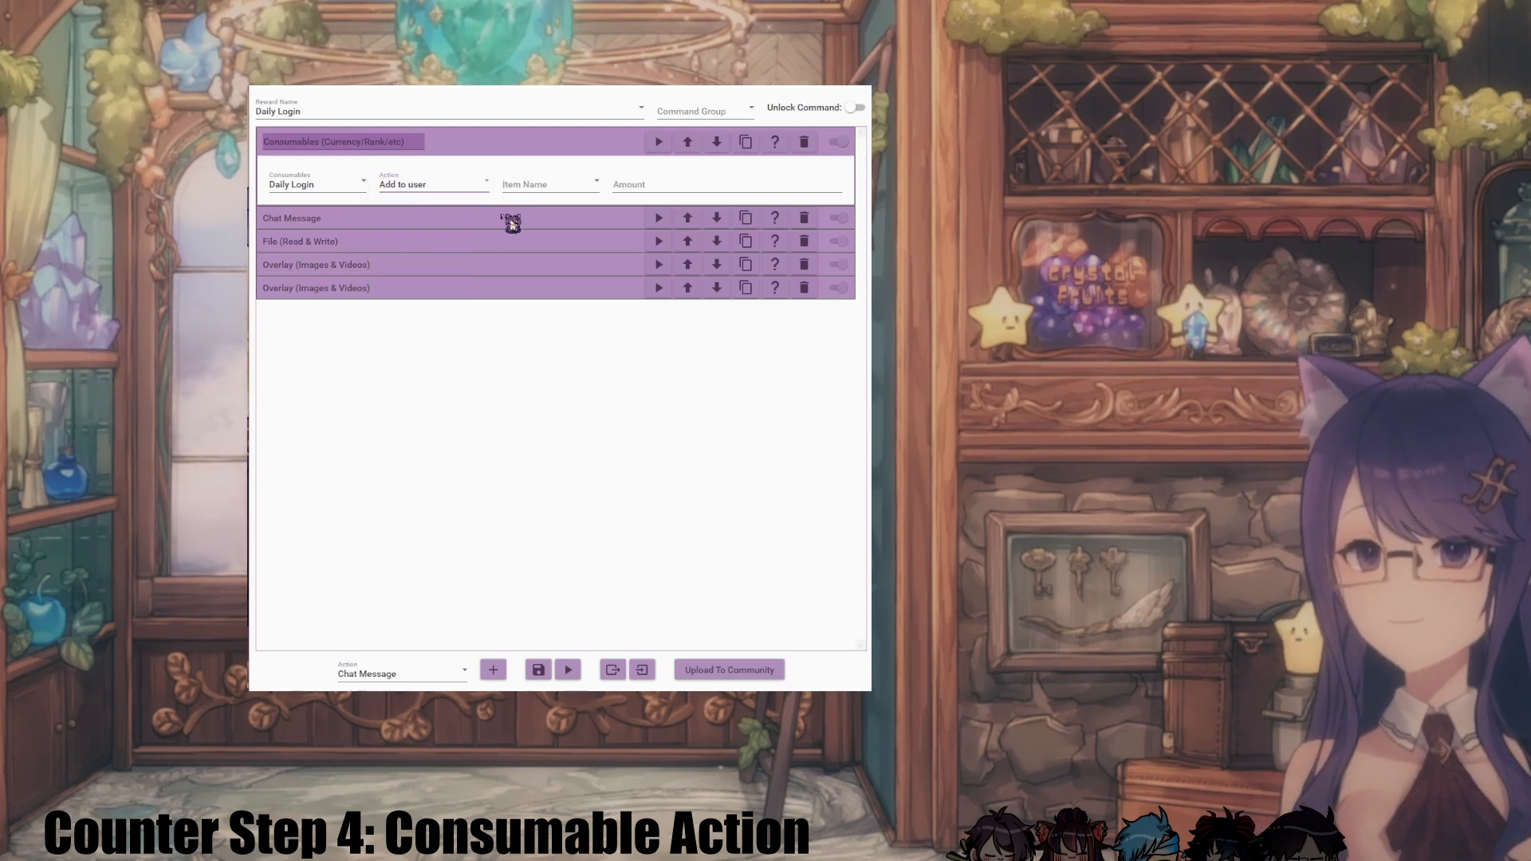
pyautogui.click(542, 190)
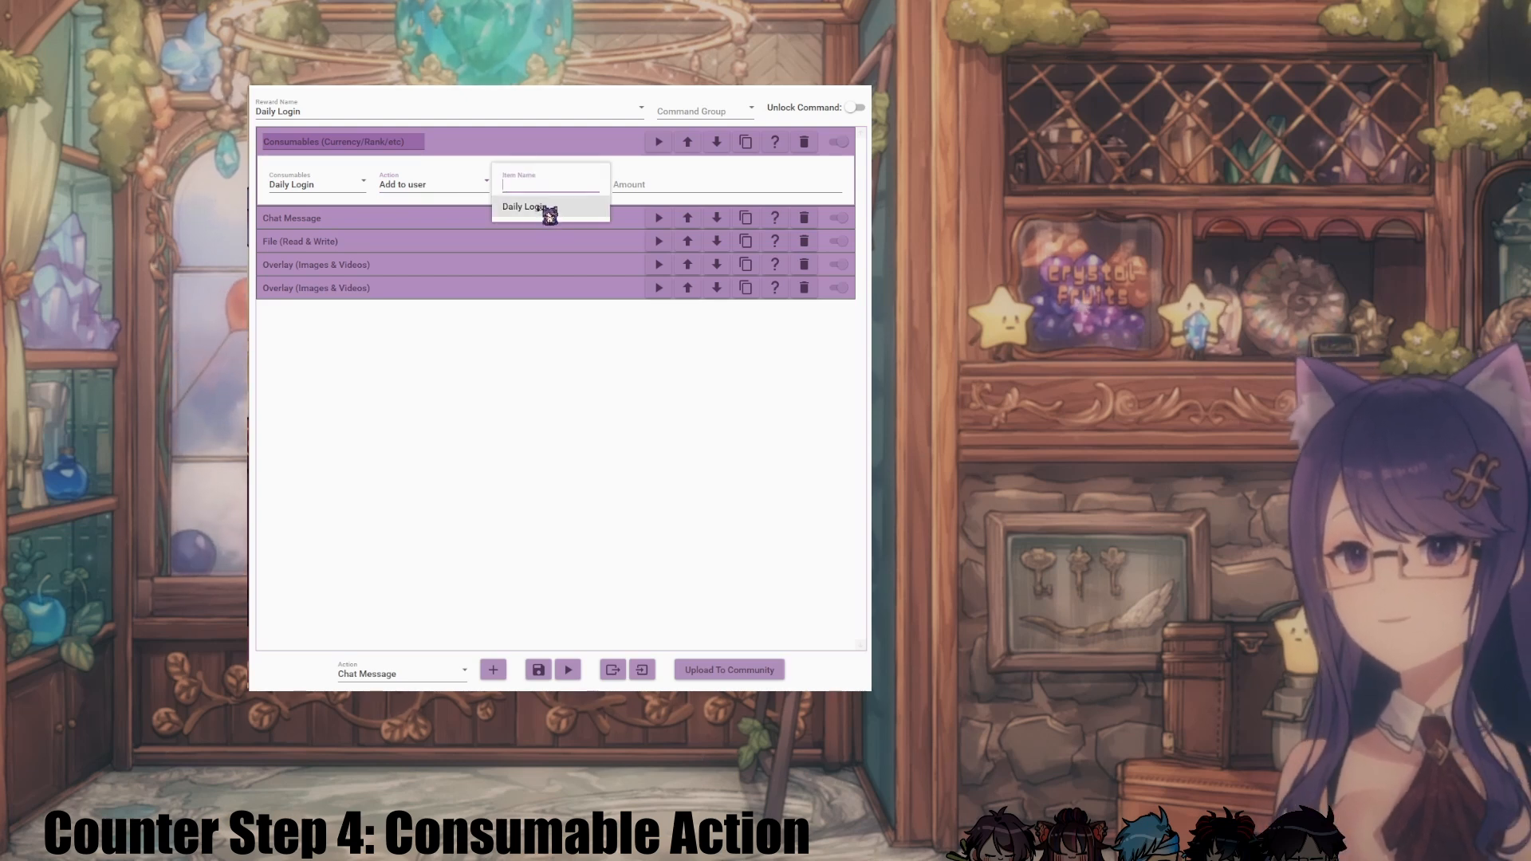
pyautogui.click(546, 209)
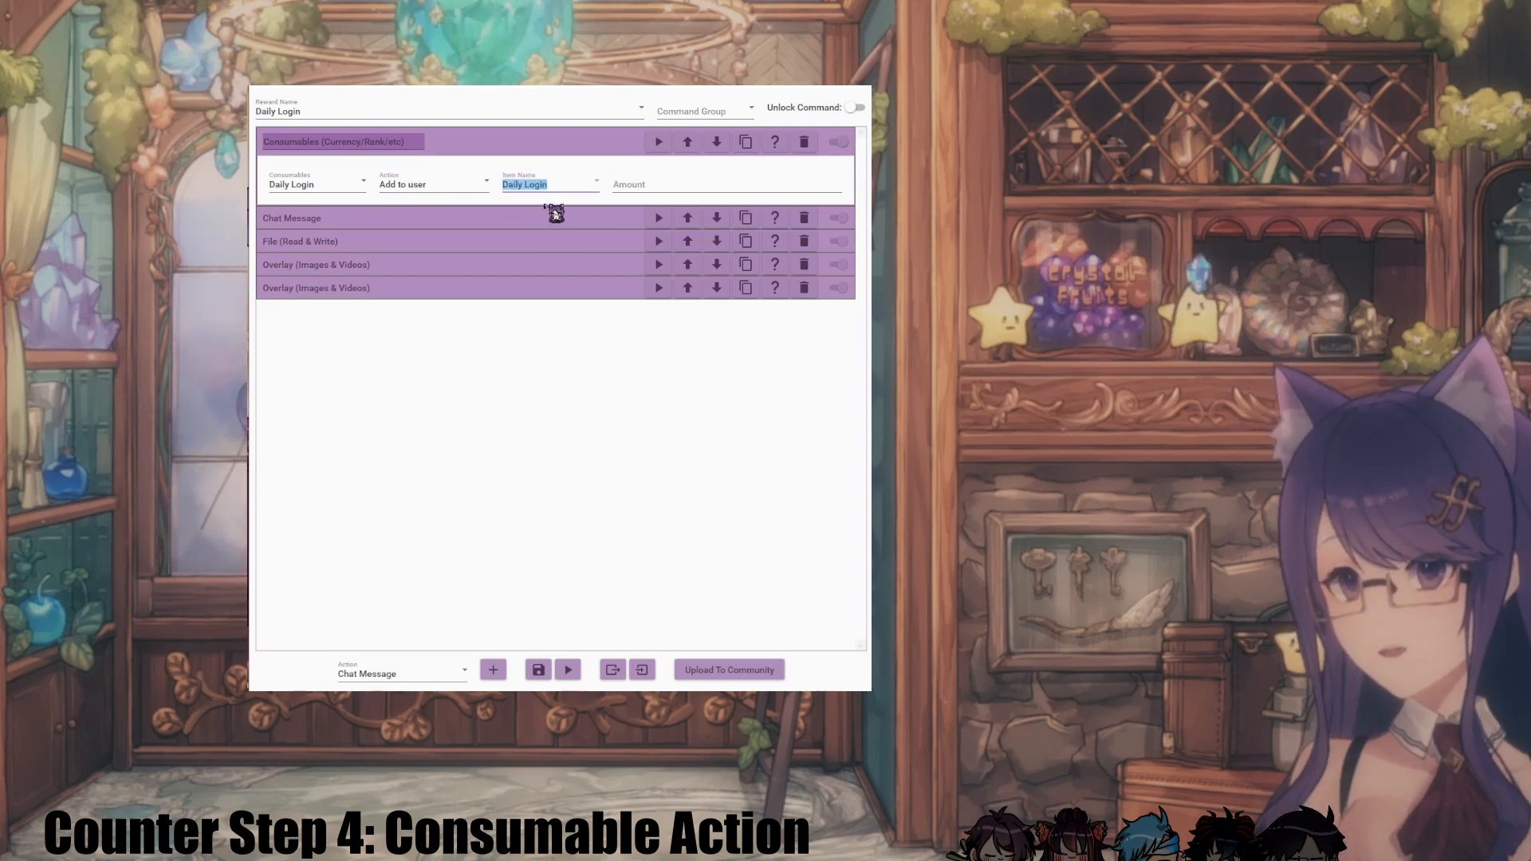
# Step: Set the Consumables action's amount to 1
pyautogui.click(628, 188)
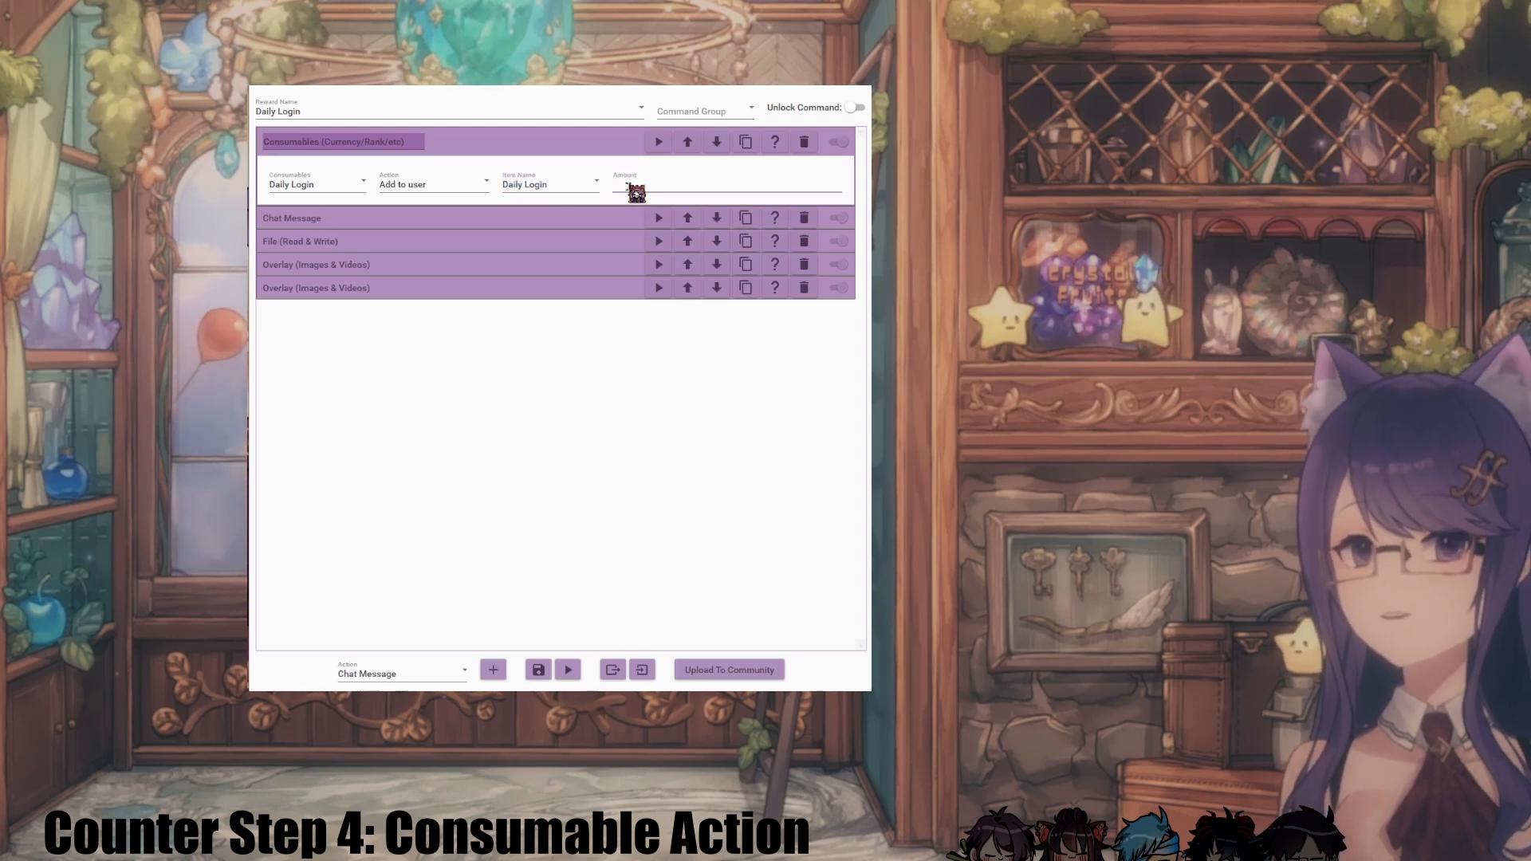
pyautogui.write('1')
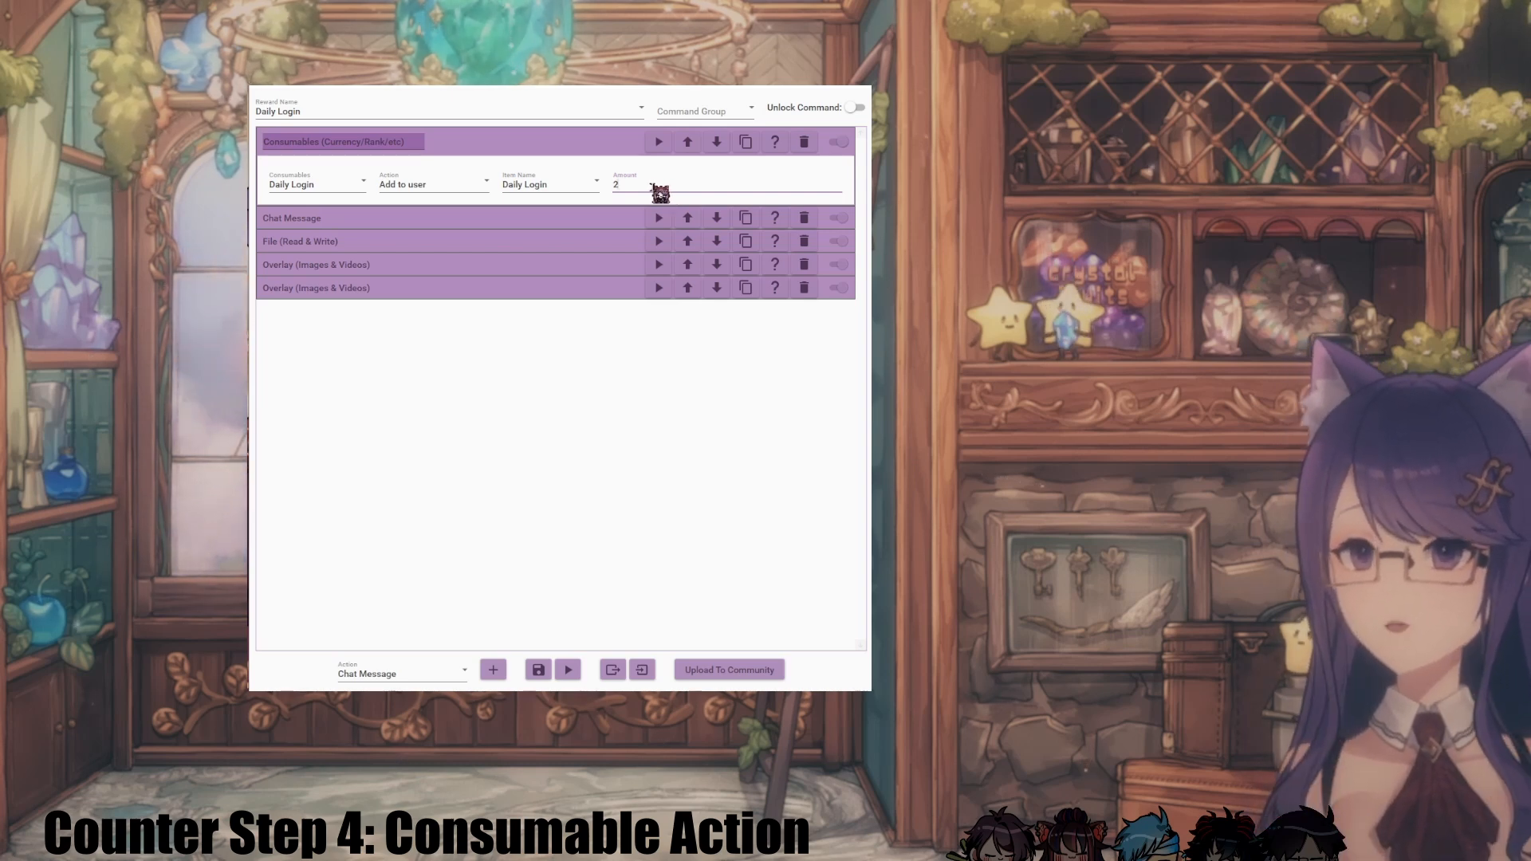
pyautogui.click(630, 185)
pyautogui.press('BackSpace')
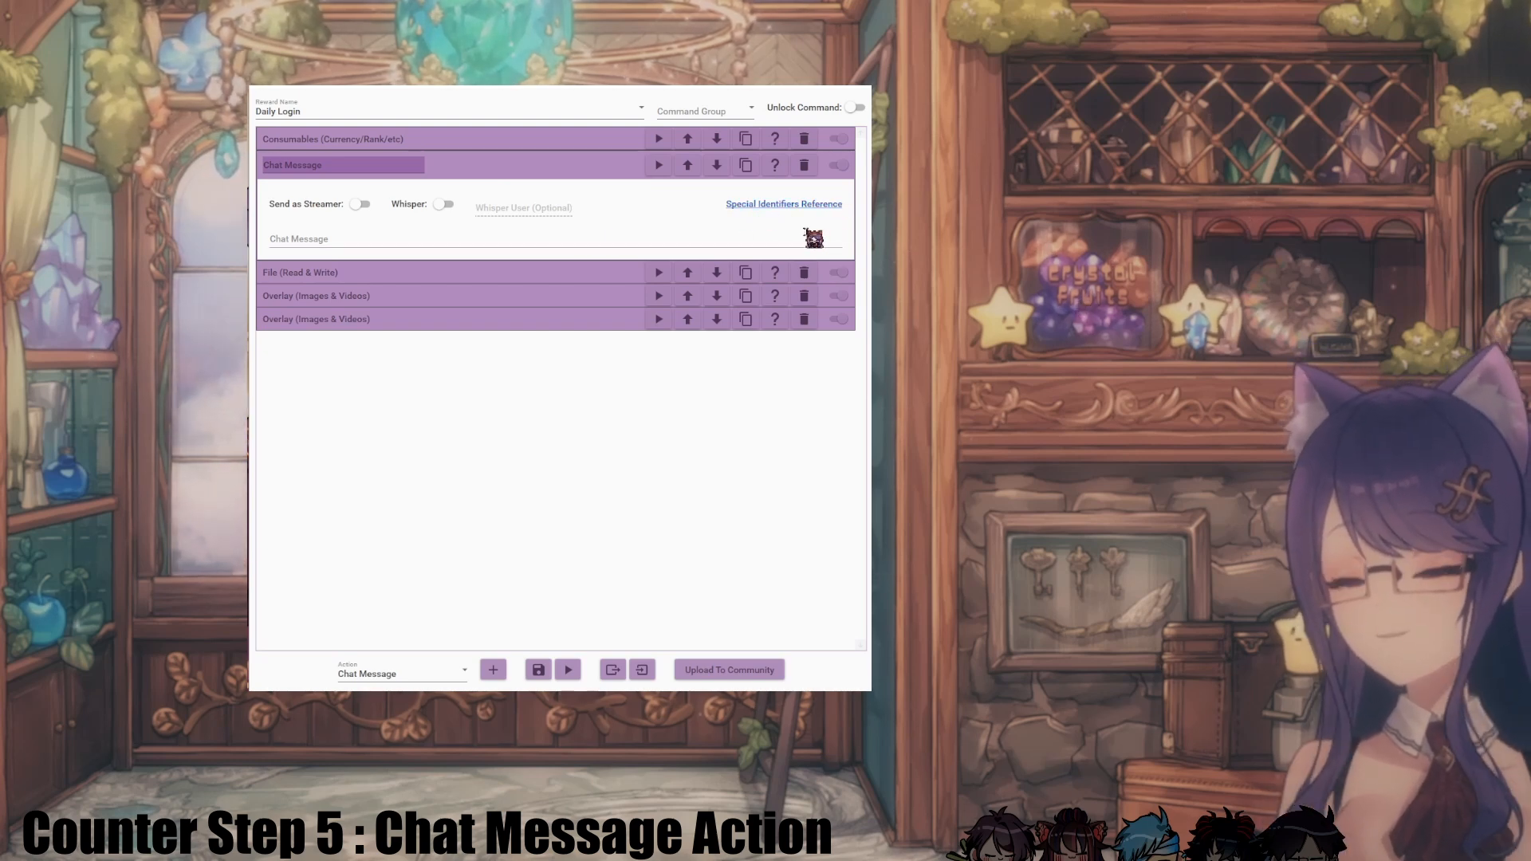
# Step: Enter "$username has just logged in! $user" as the Chat Message action's text
pyautogui.click(453, 248)
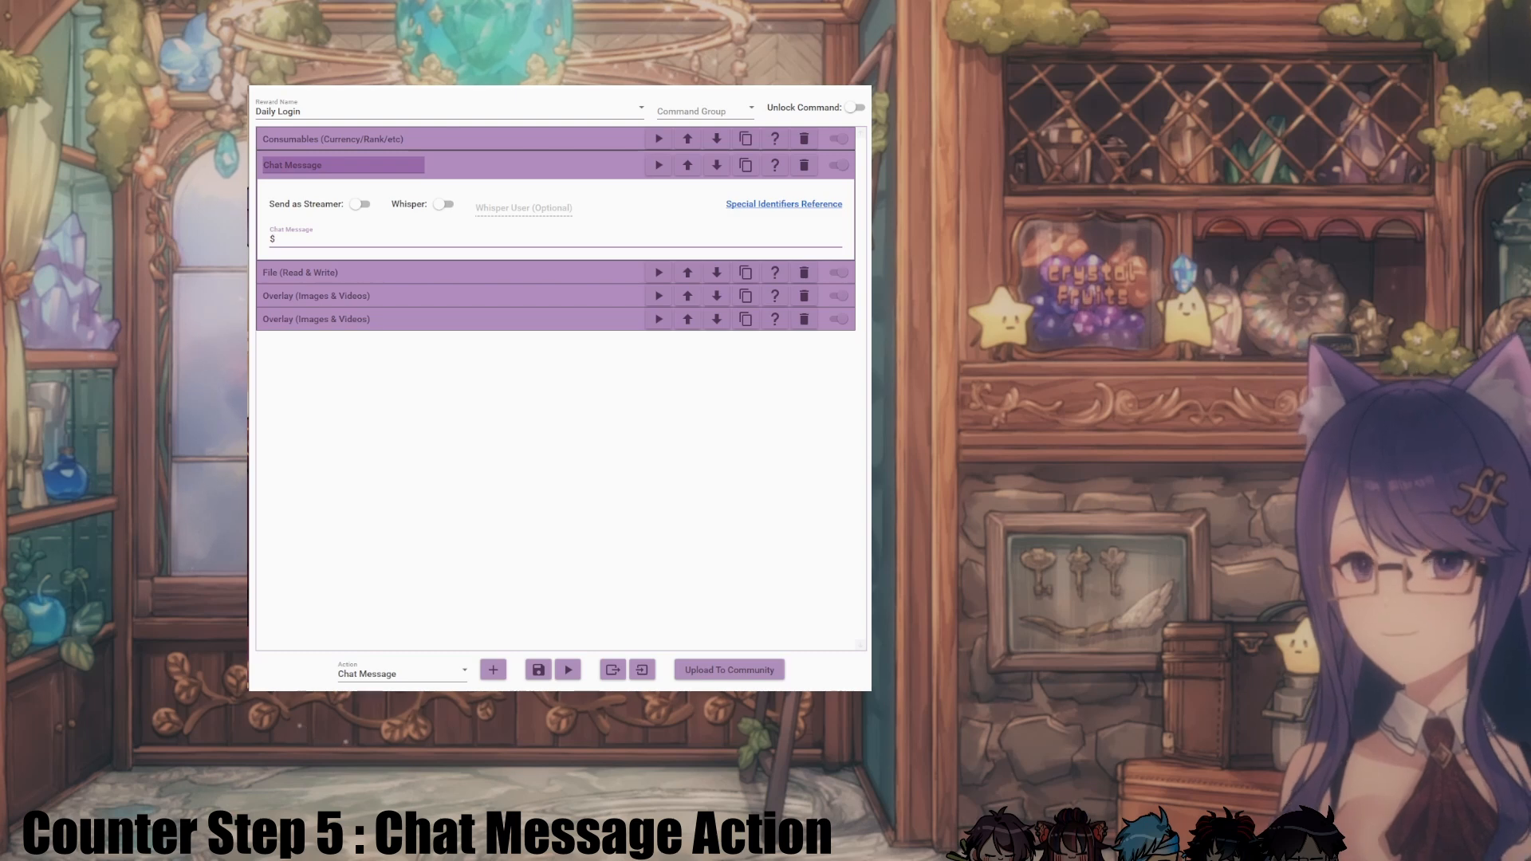
pyautogui.write('$username has just logged in!')
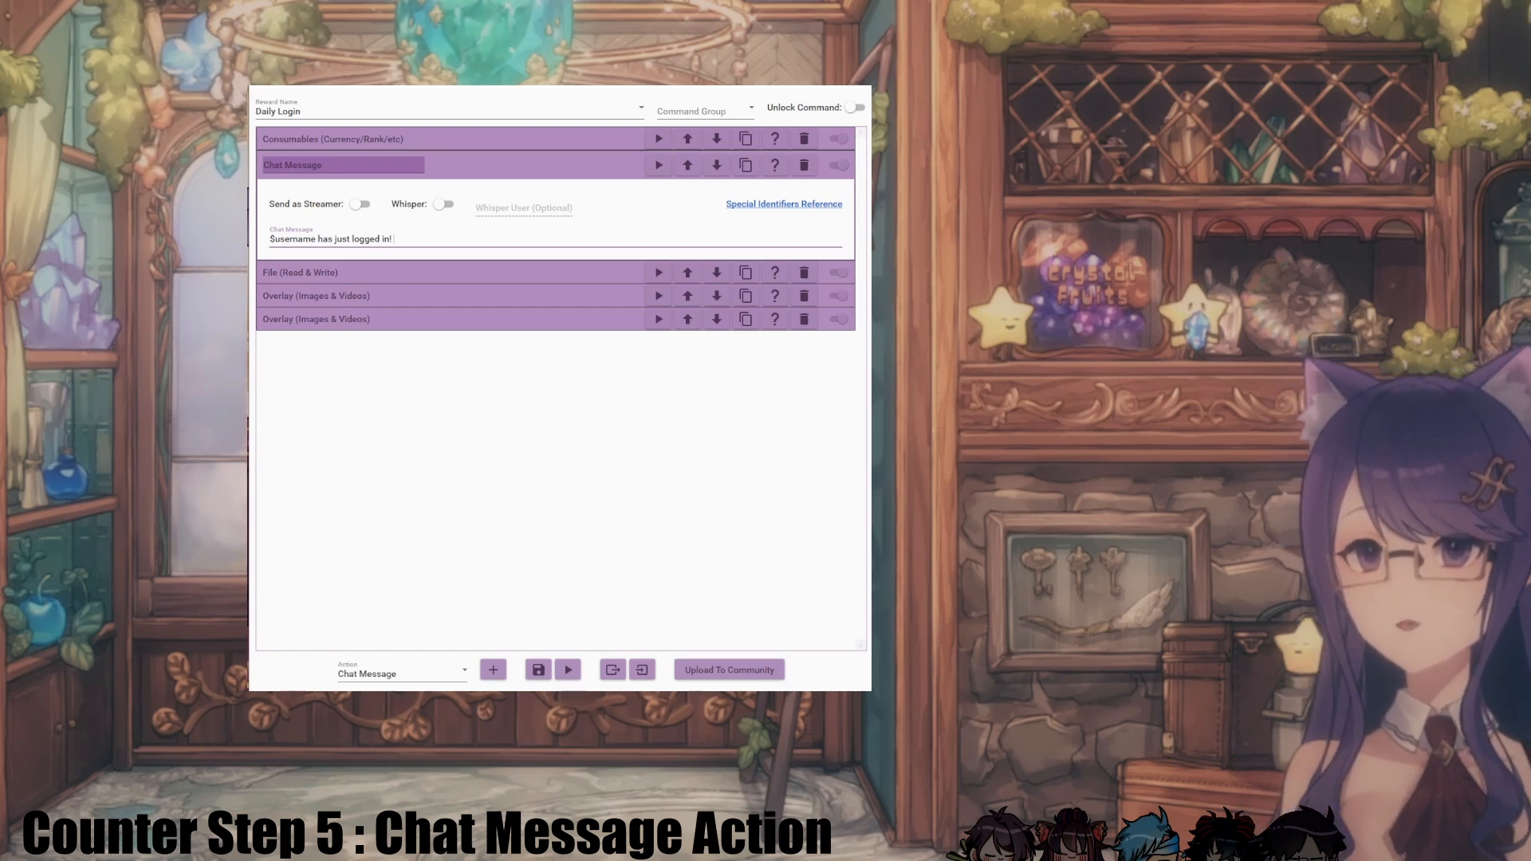
pyautogui.write('user')
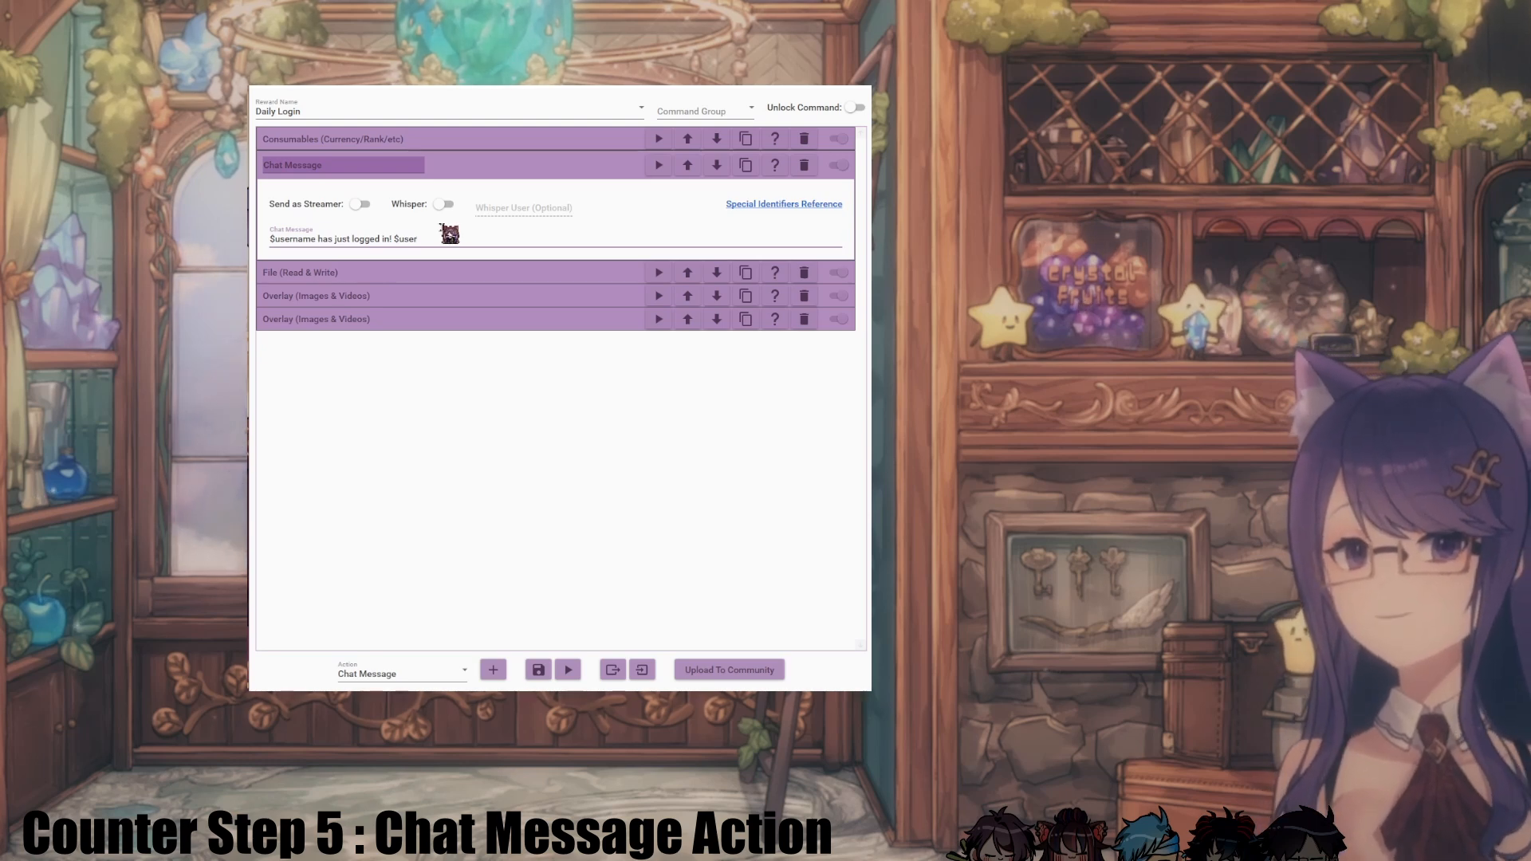
# Step: Complete the identifier as $userdailylogin based on the inventory name in the Consumables action, and test the Chat Message action
pyautogui.click(390, 143)
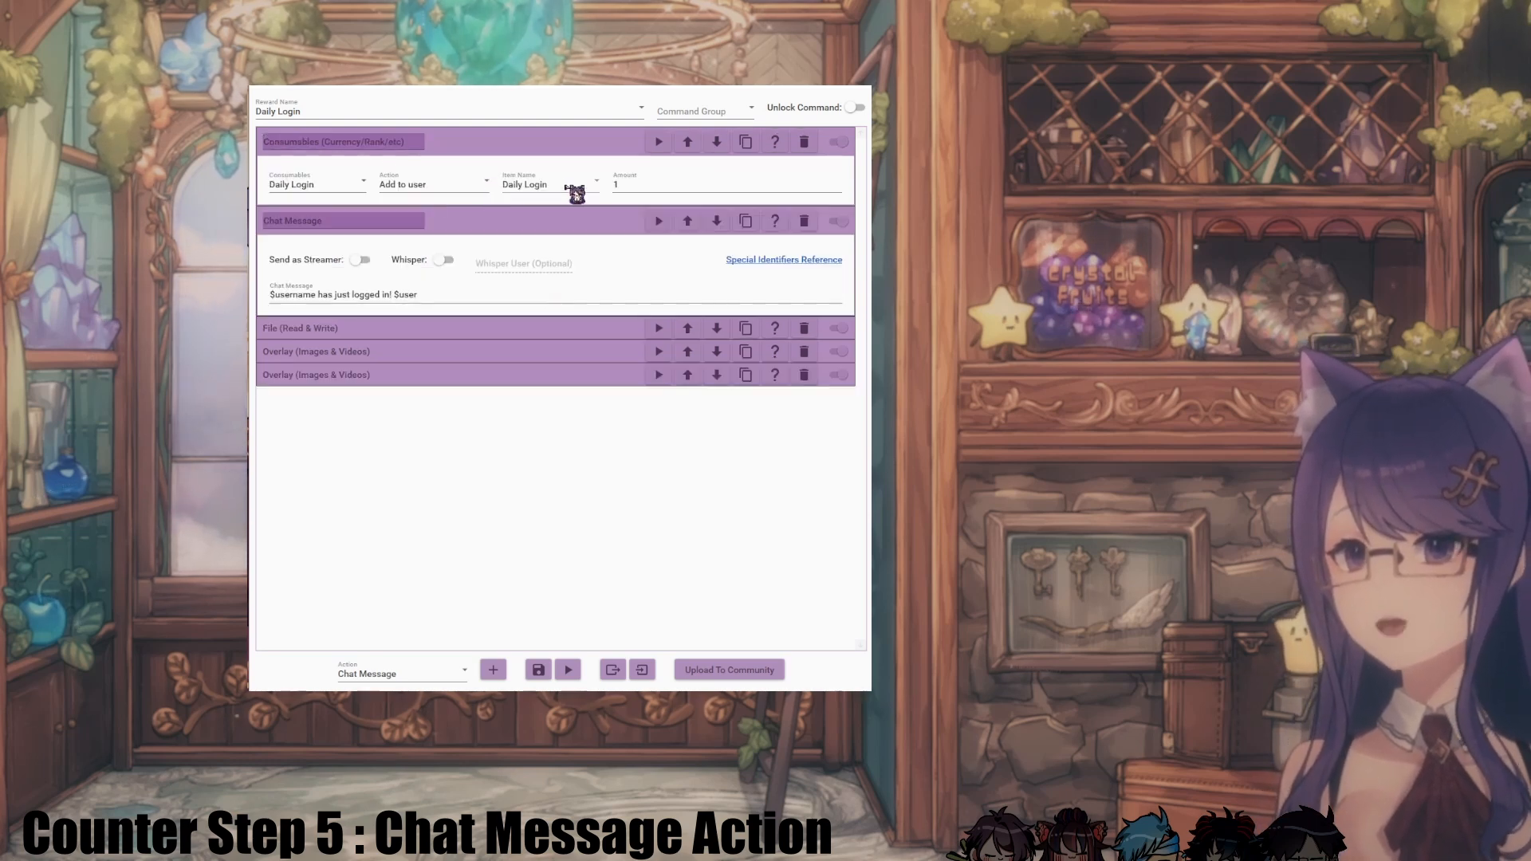
pyautogui.click(519, 150)
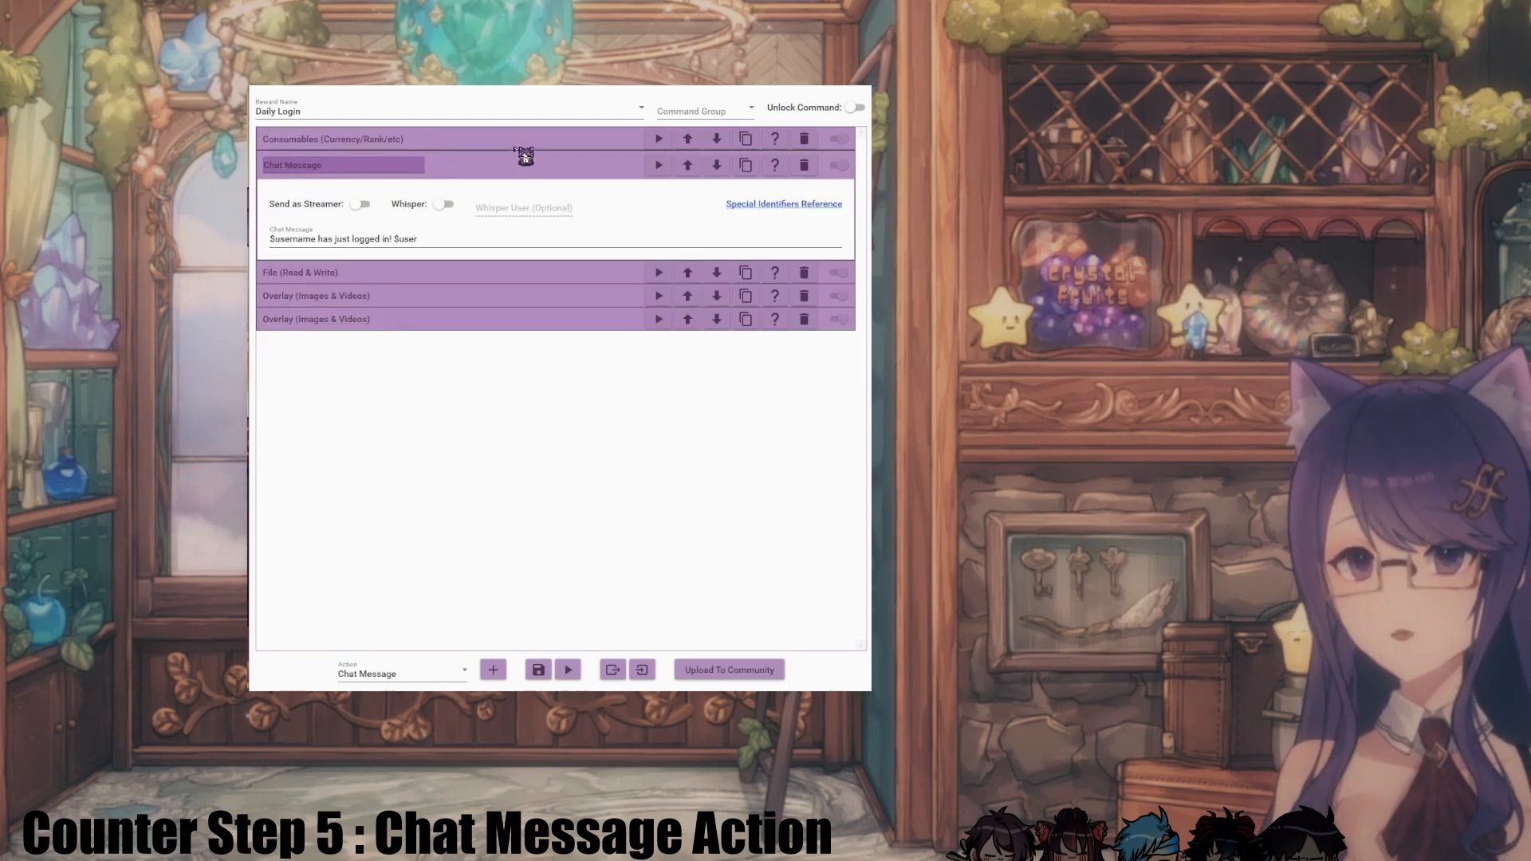
pyautogui.click(458, 244)
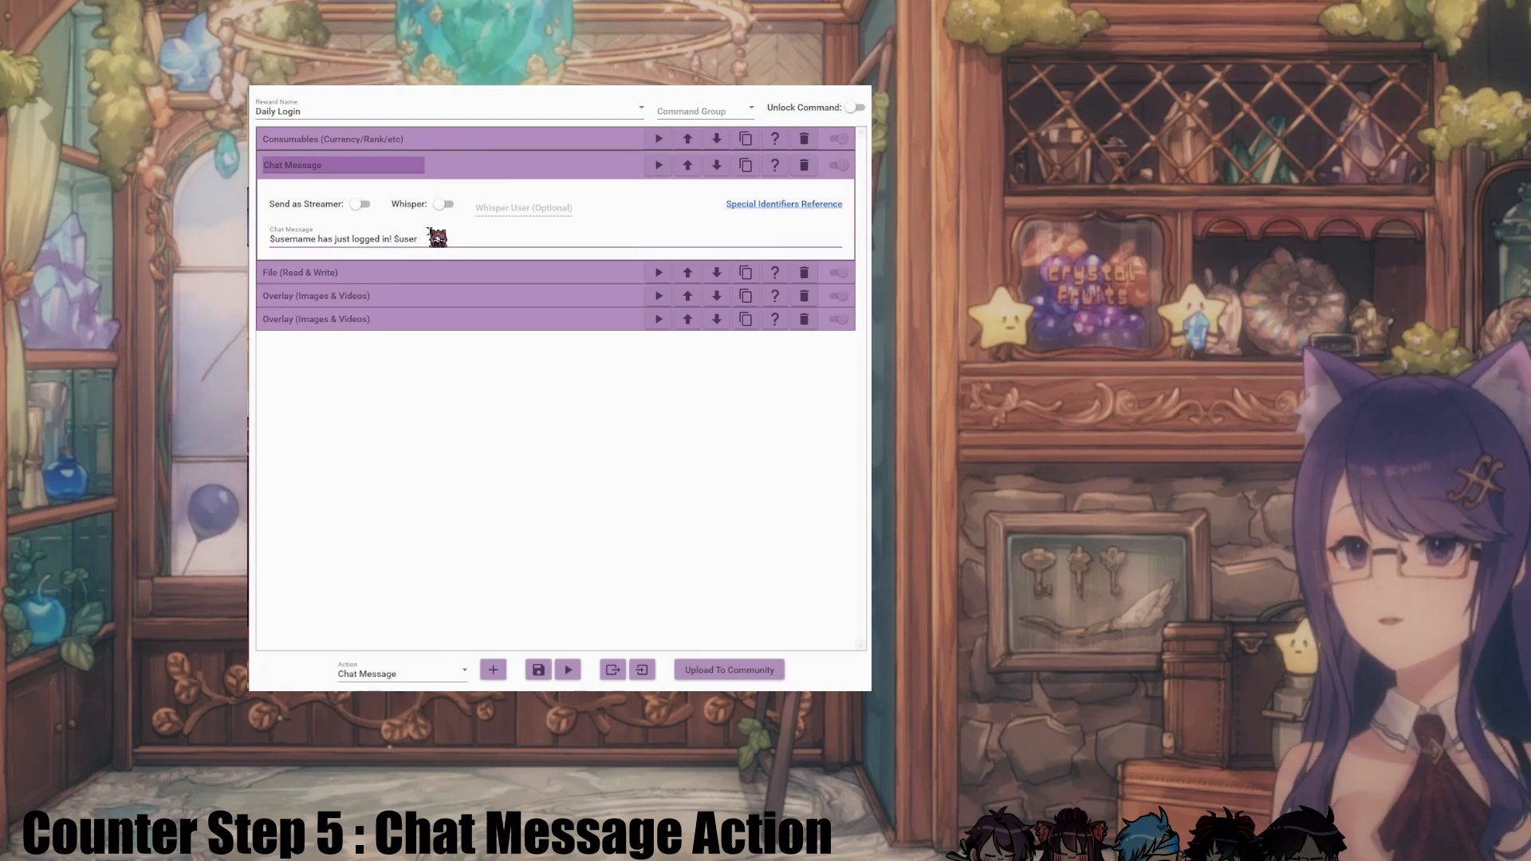
pyautogui.click(460, 148)
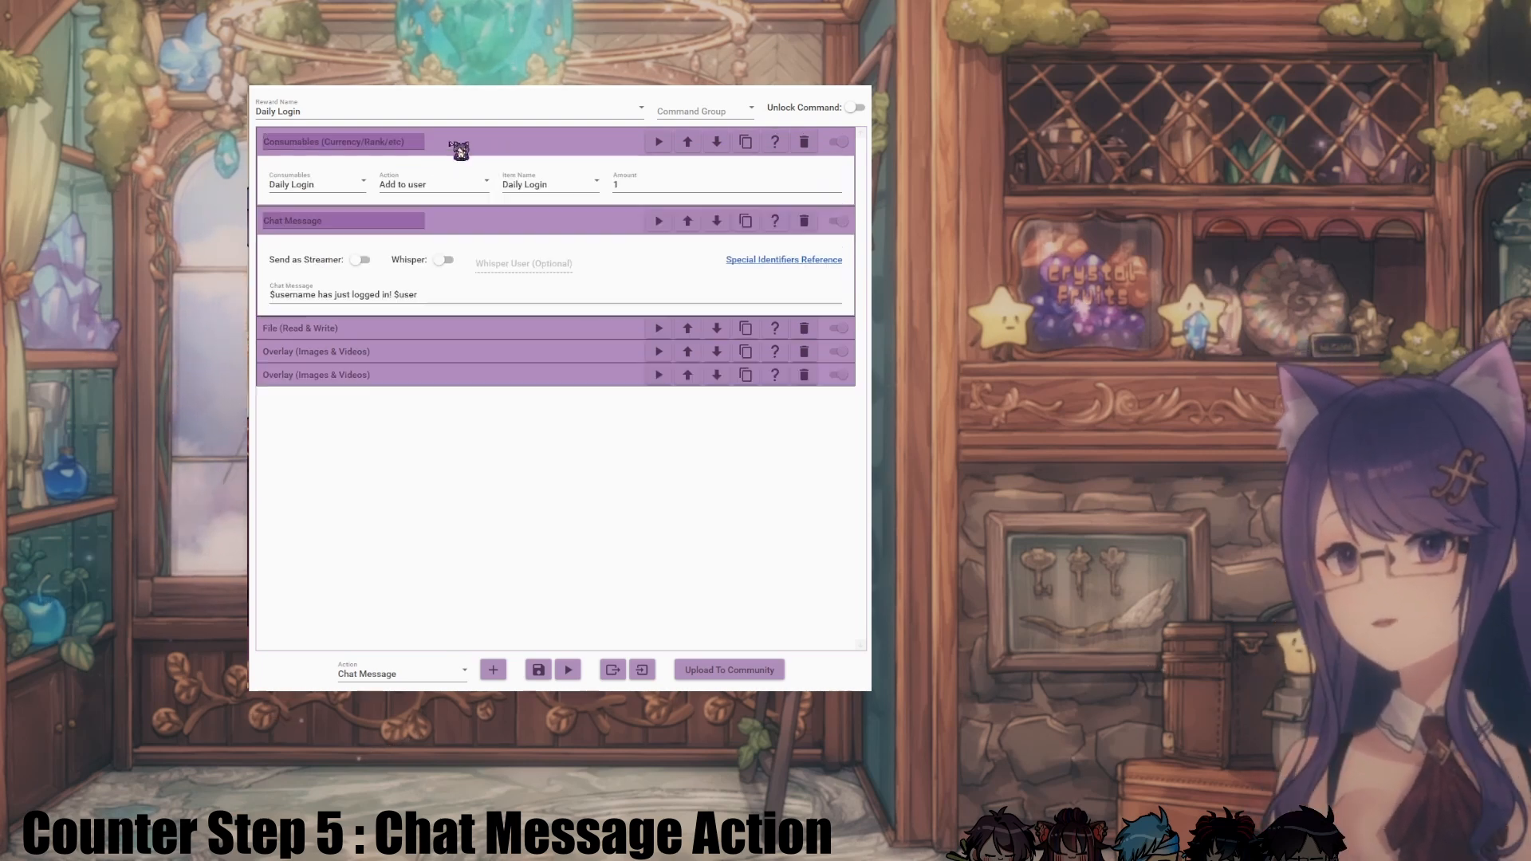
pyautogui.click(459, 149)
pyautogui.click(469, 245)
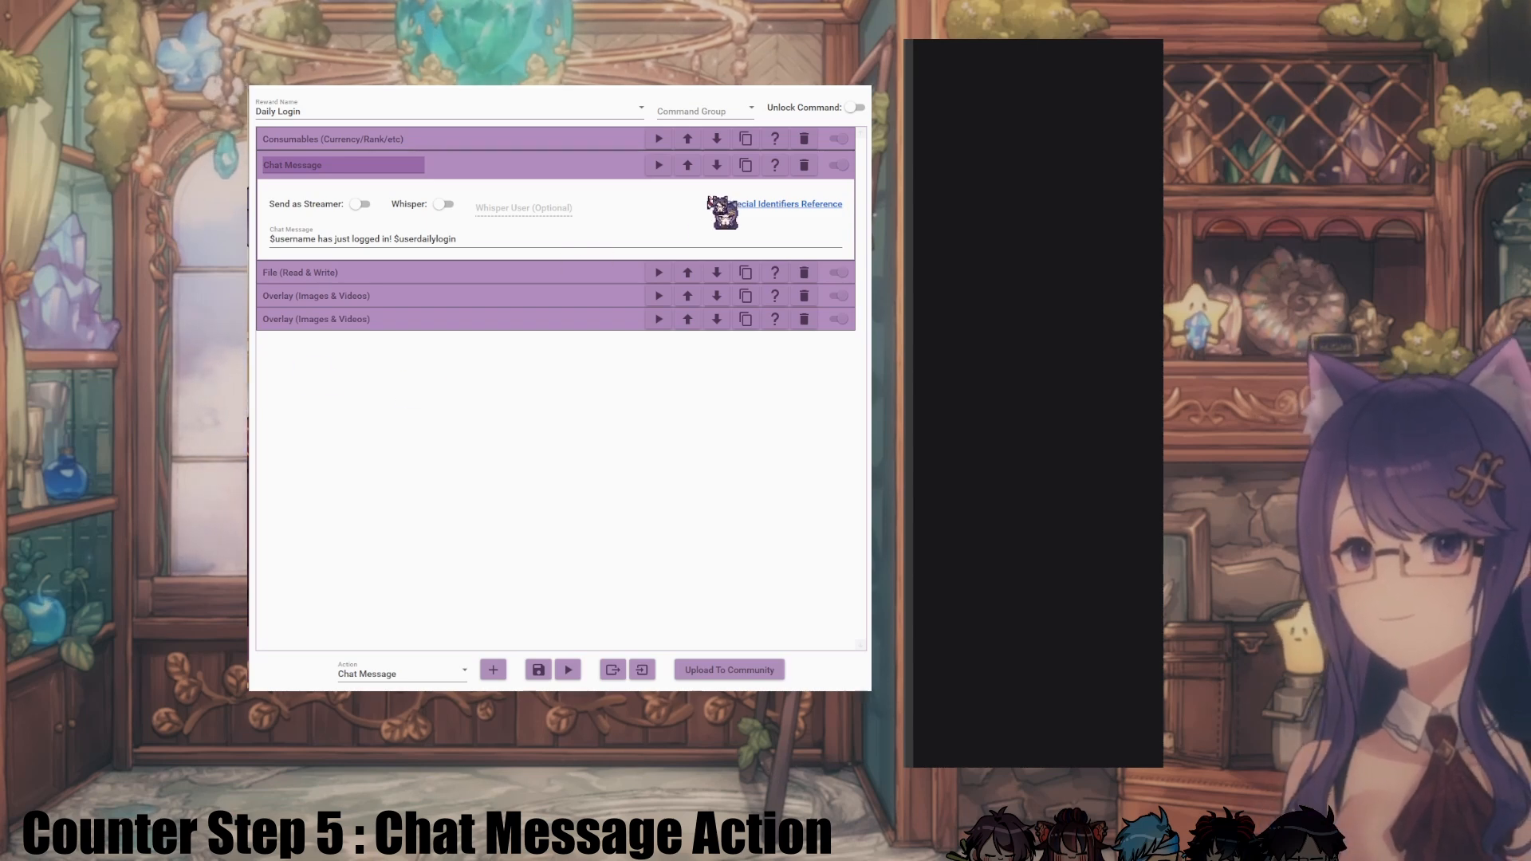
pyautogui.click(659, 165)
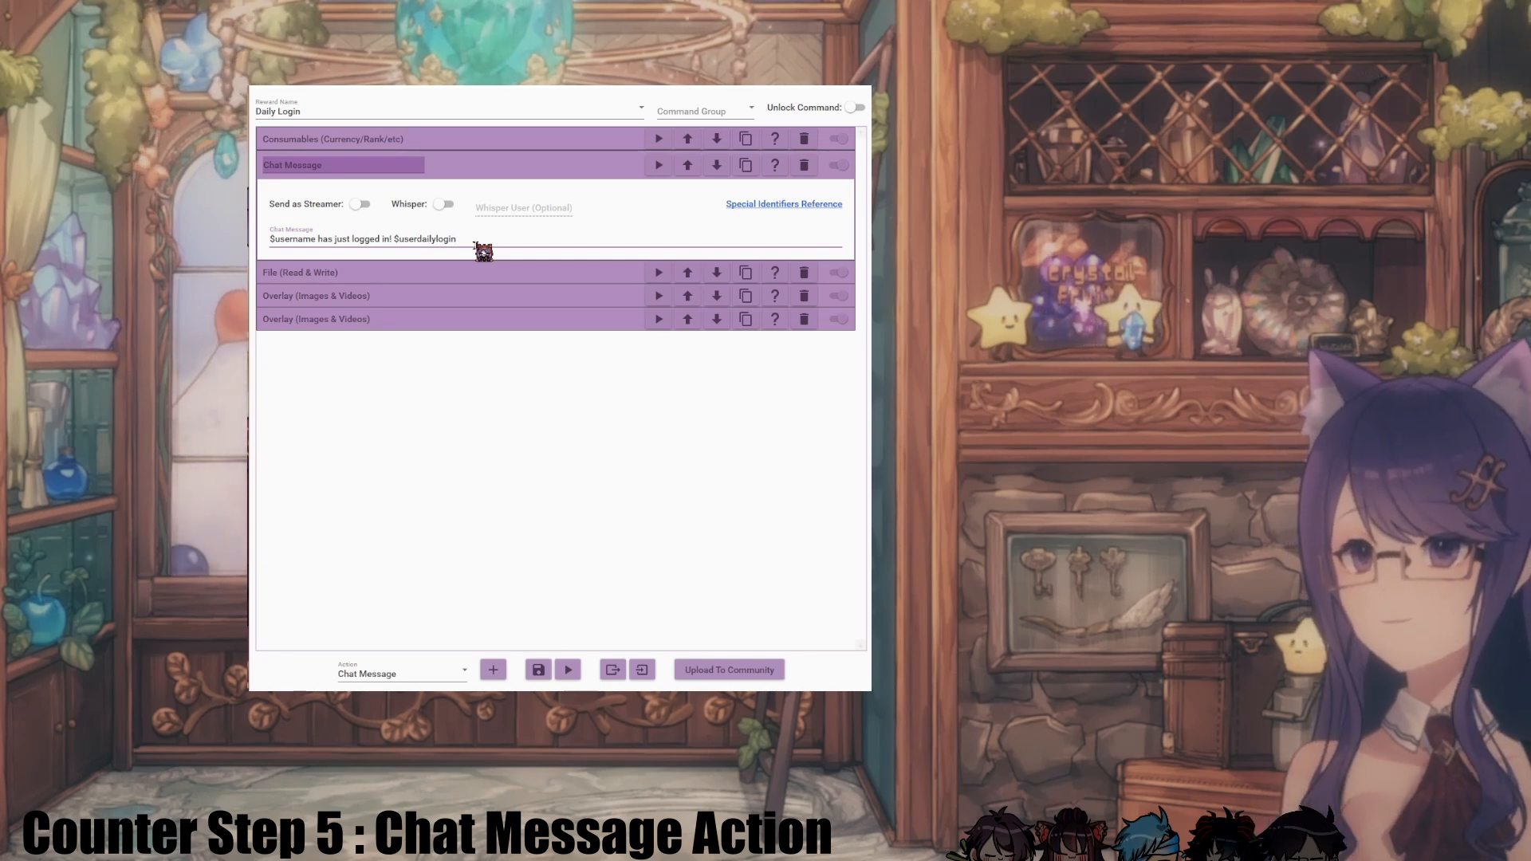
# Step: Append dailylogin to the identifier for the item name and insert "They have come to stream" before $userdailylogindailylogin
pyautogui.write('dailylogin')
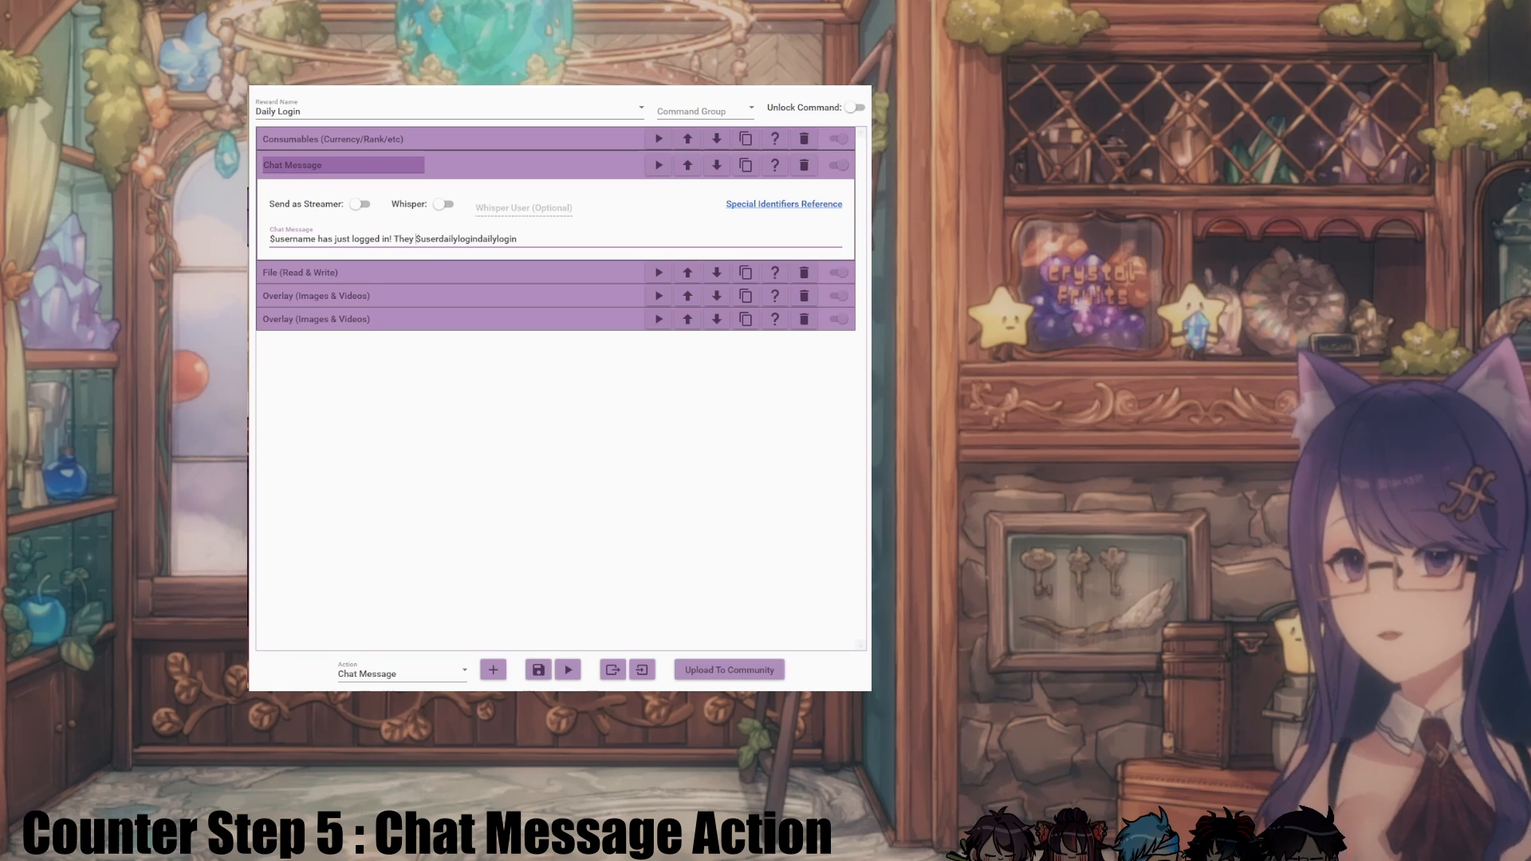
pyautogui.write('hacv')
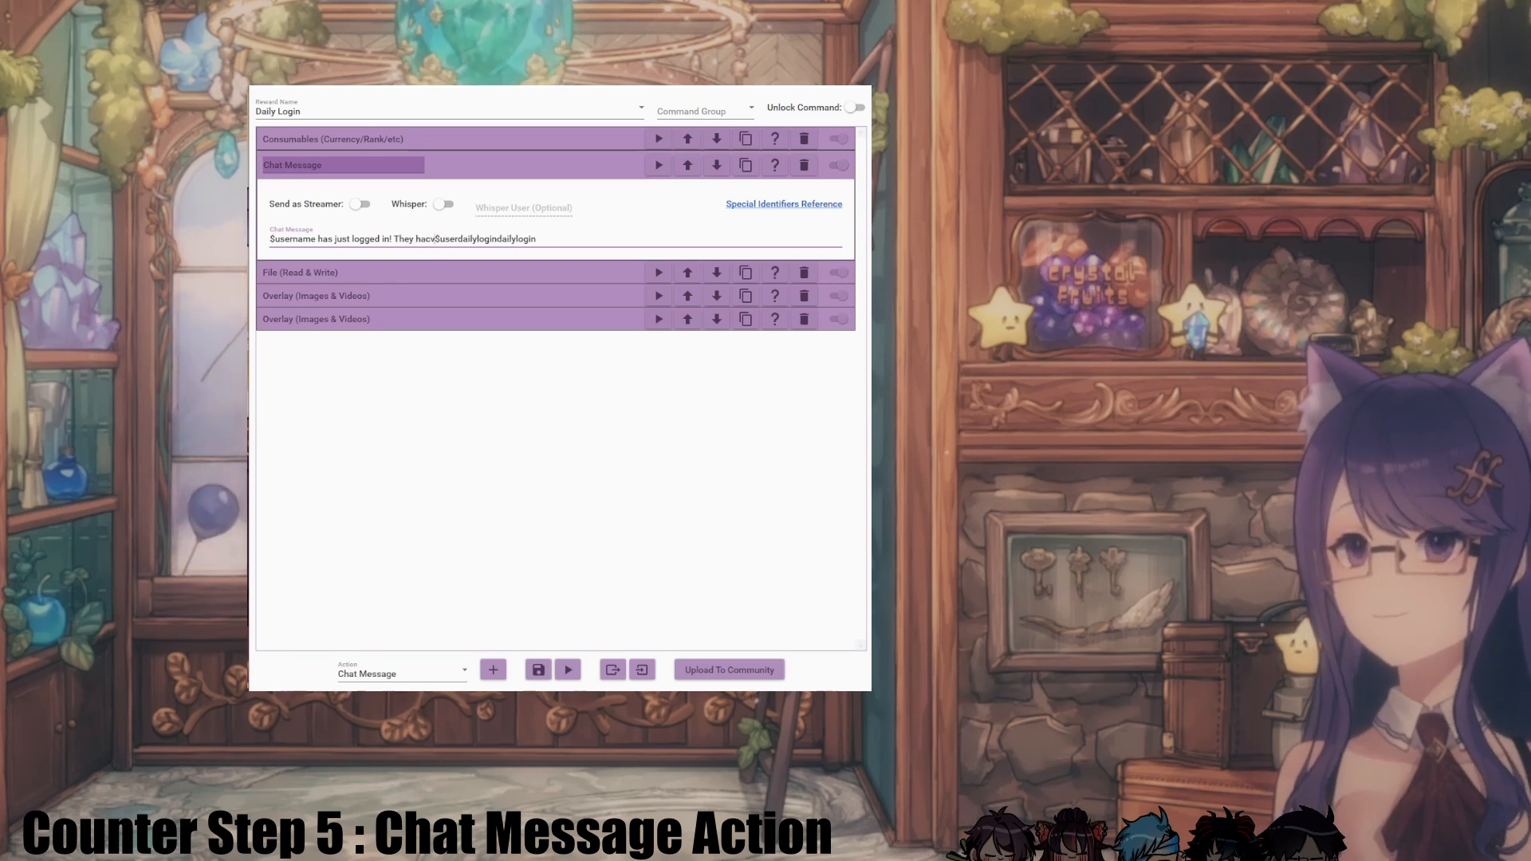
pyautogui.press('BackSpace')
pyautogui.press('BackSpace')
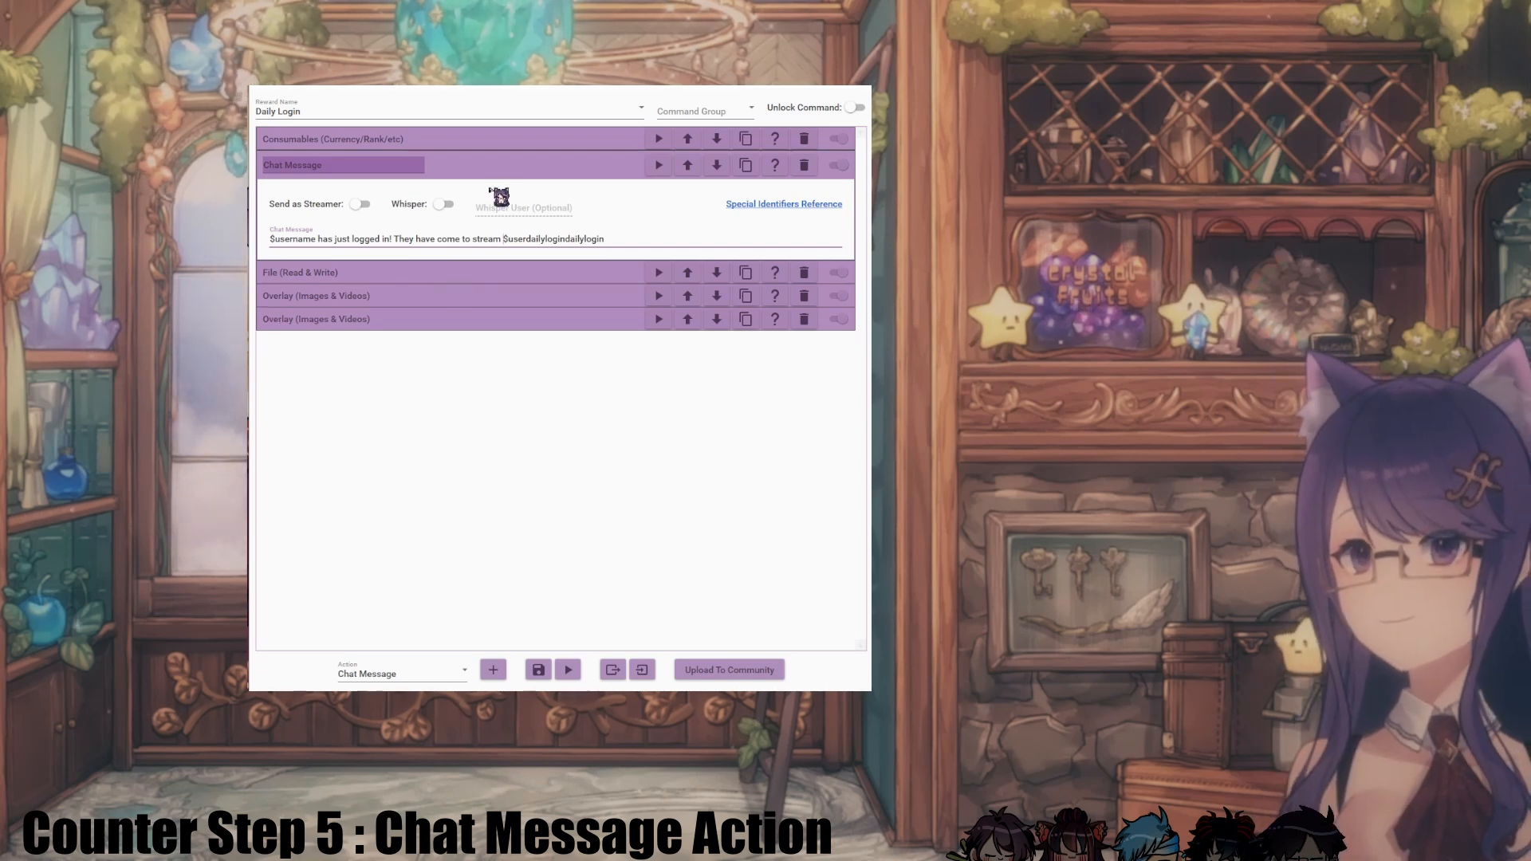
# Step: Test the revised Chat Message action, complete the wording after the counter identifier, and collapse the action
pyautogui.click(661, 165)
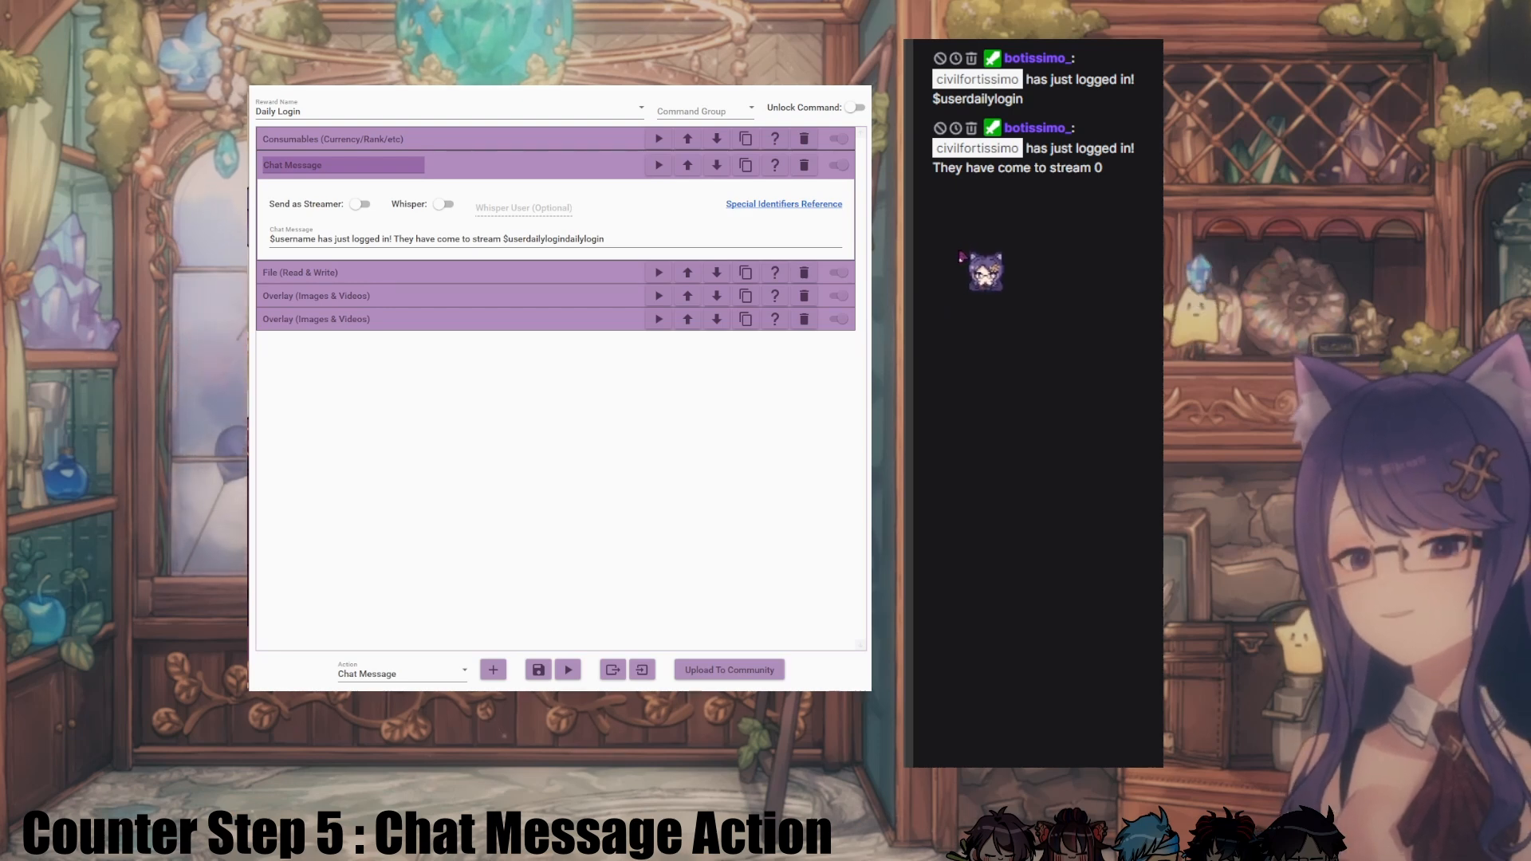
pyautogui.click(671, 239)
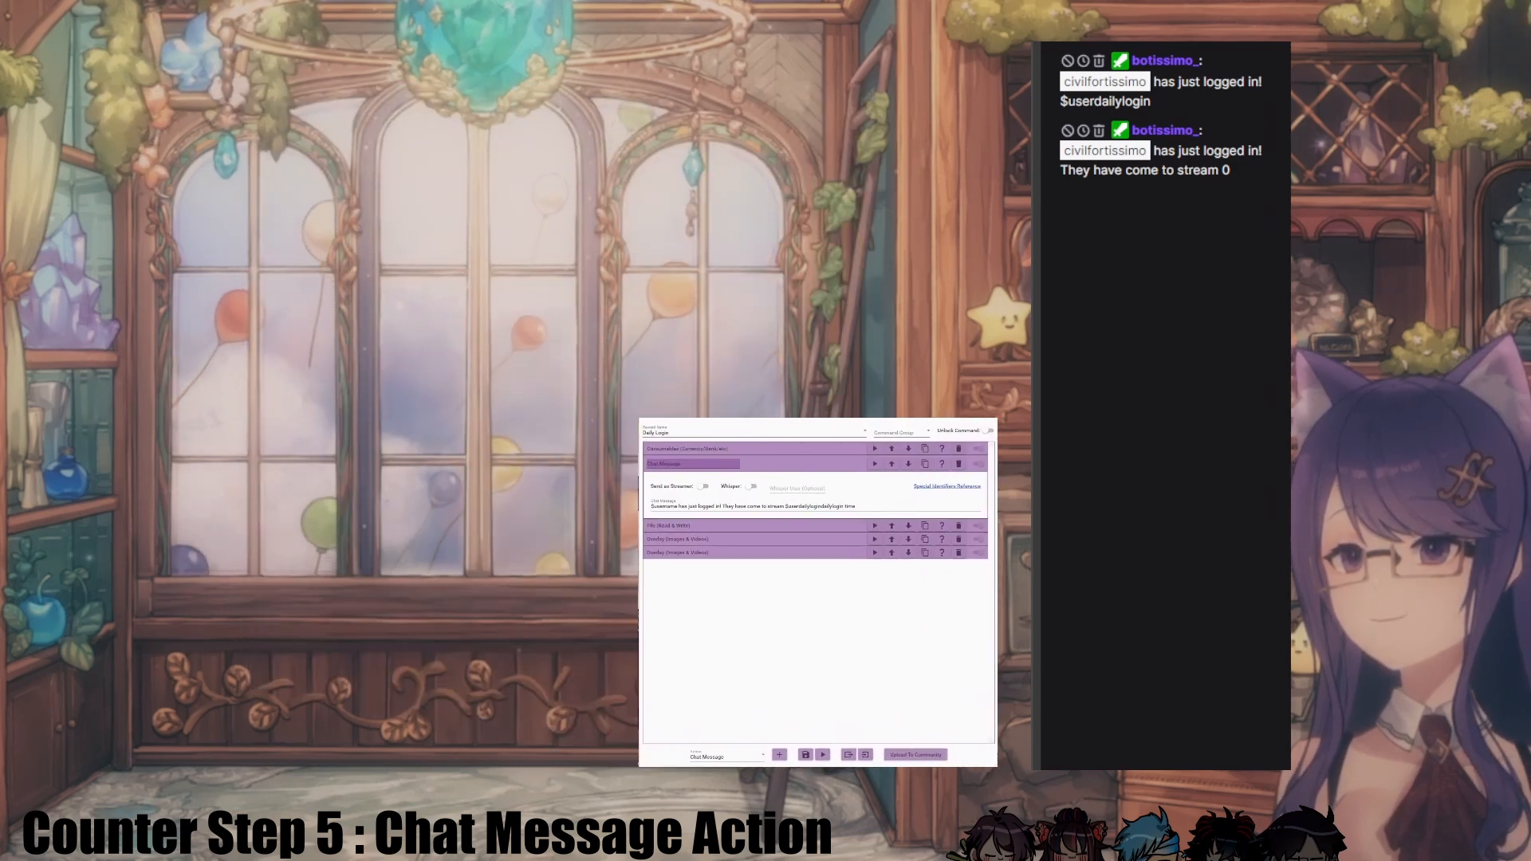
pyautogui.click(838, 465)
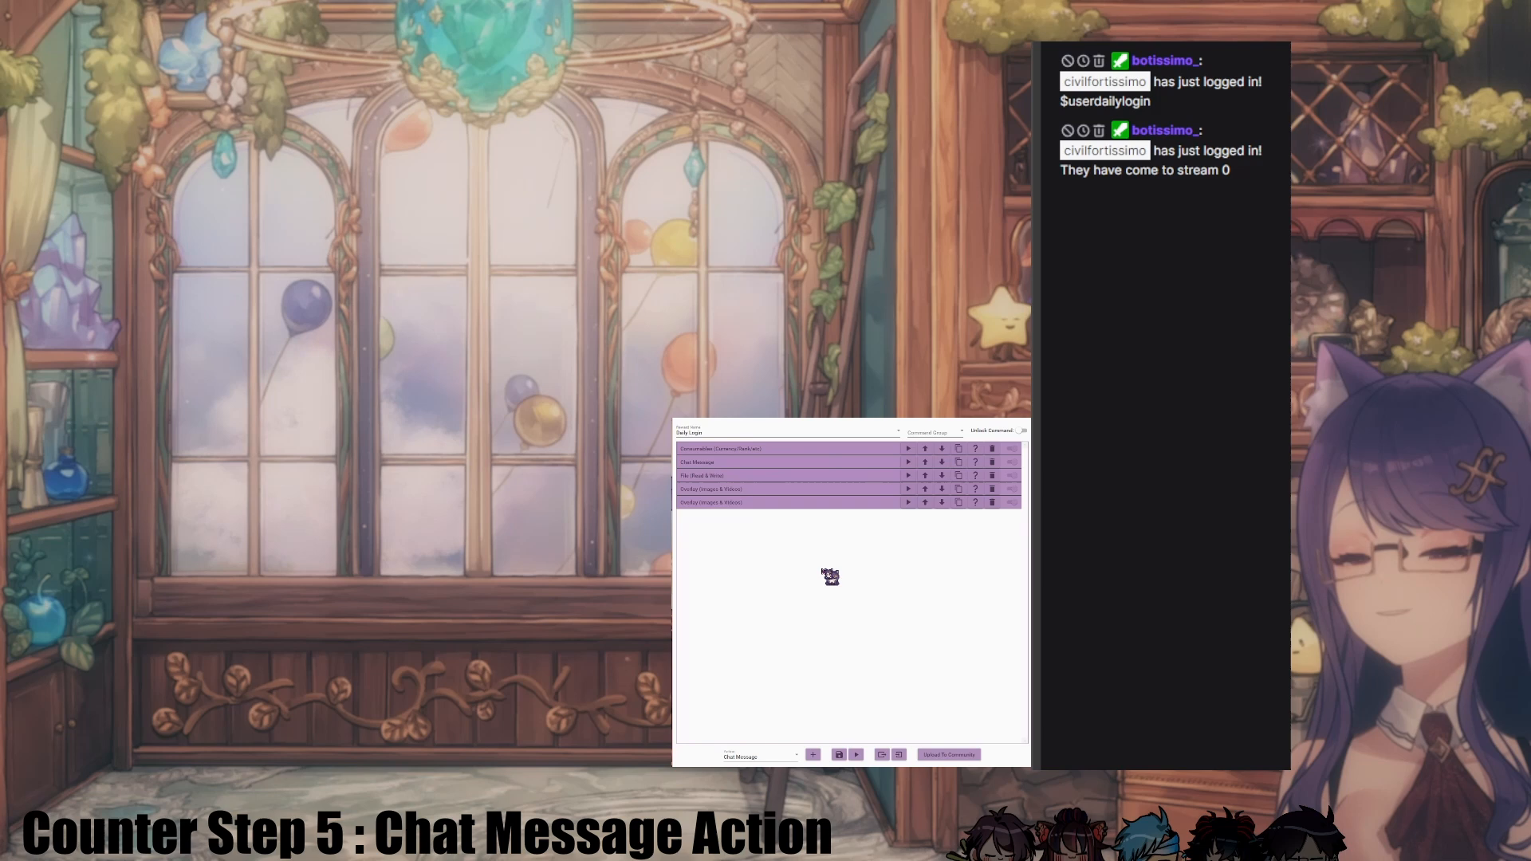
# Step: Test-run the whole Daily Login command with the default test values and save it
pyautogui.click(857, 755)
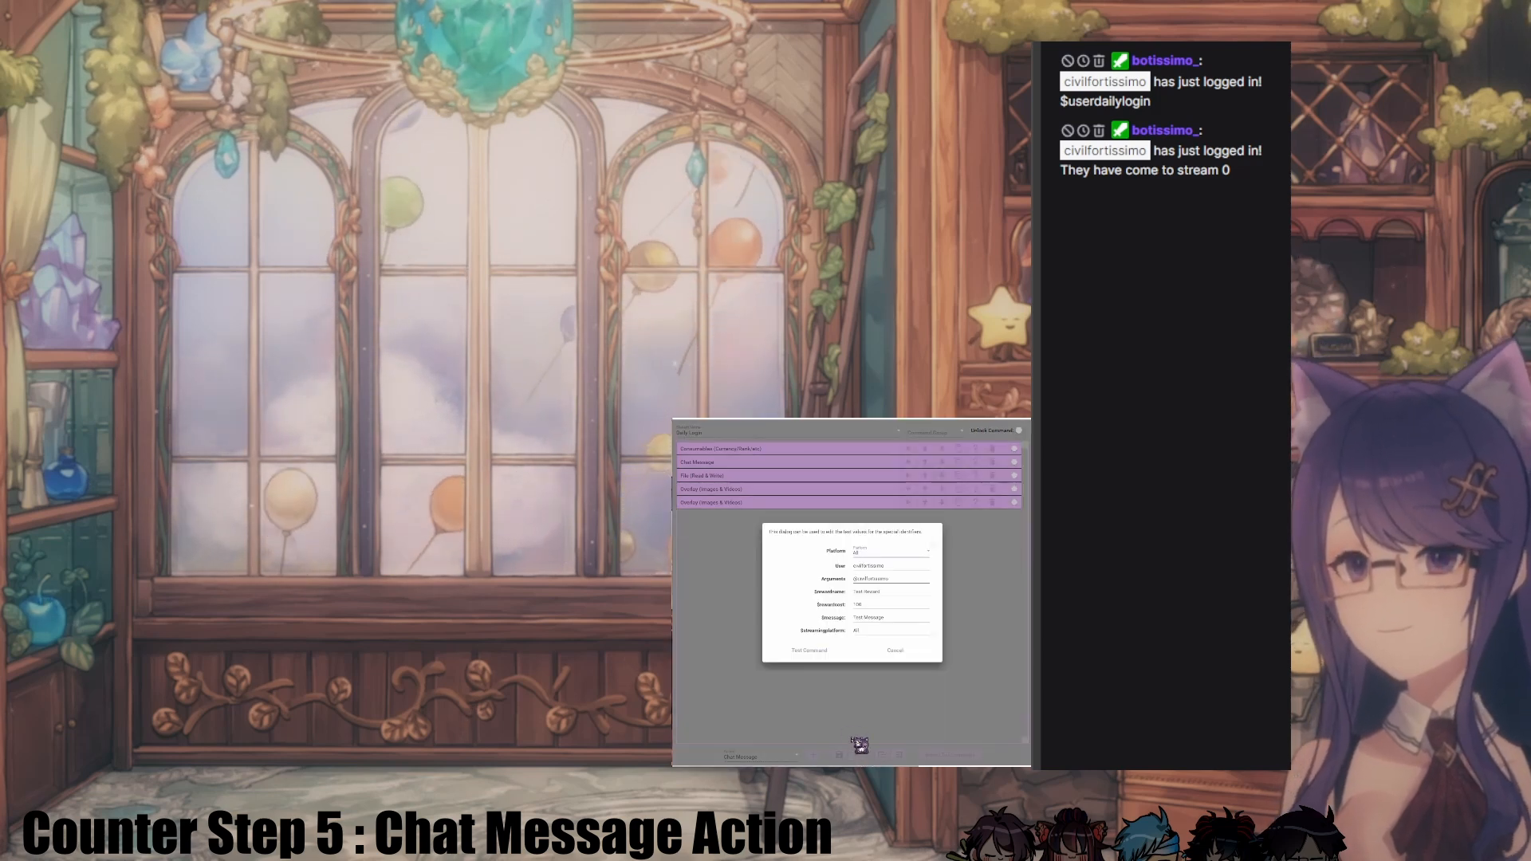
pyautogui.click(807, 650)
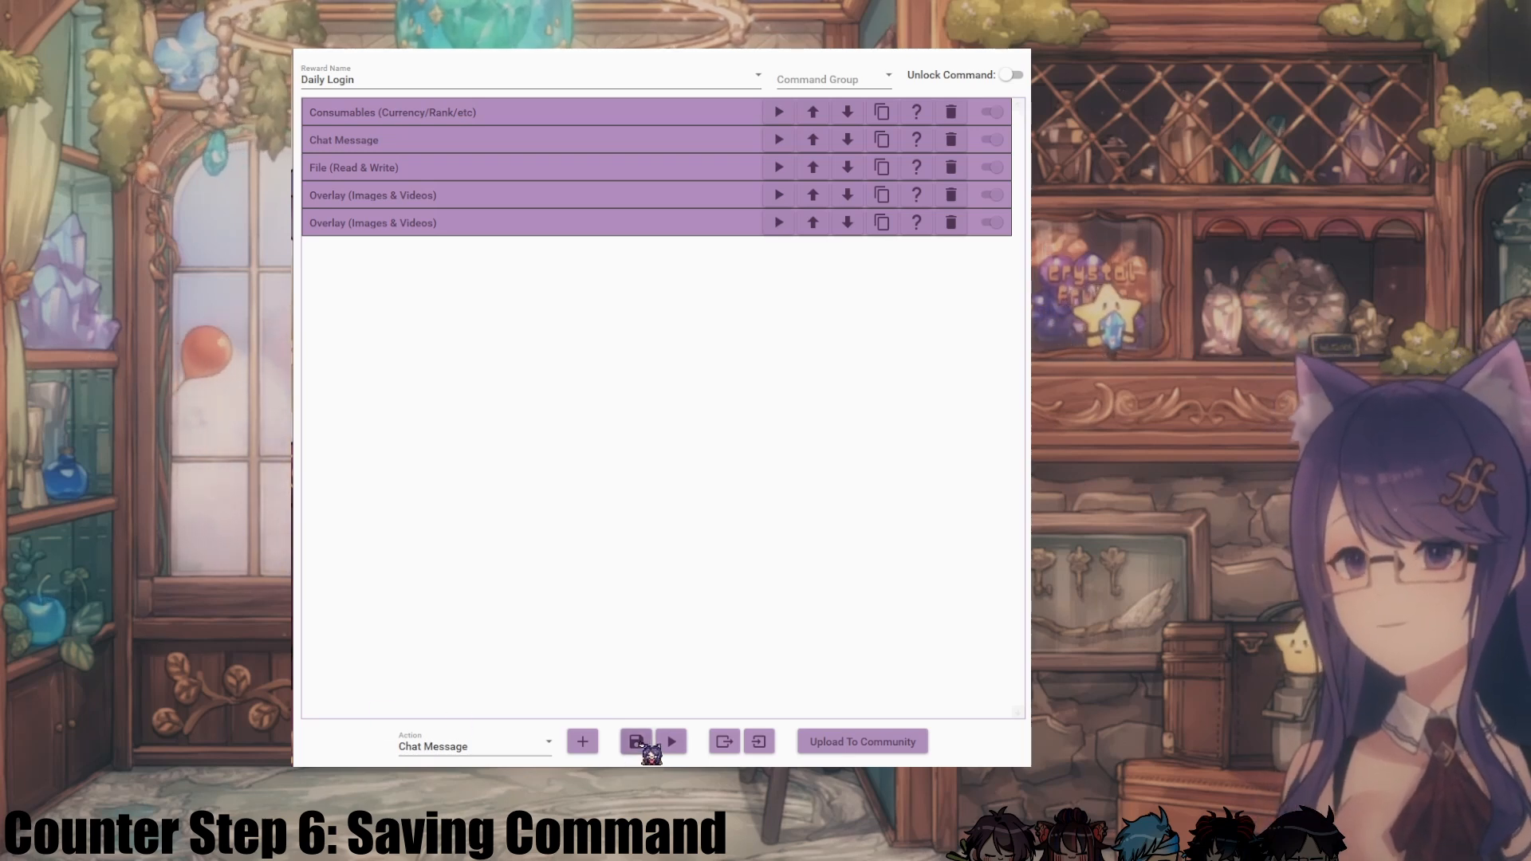
pyautogui.click(637, 741)
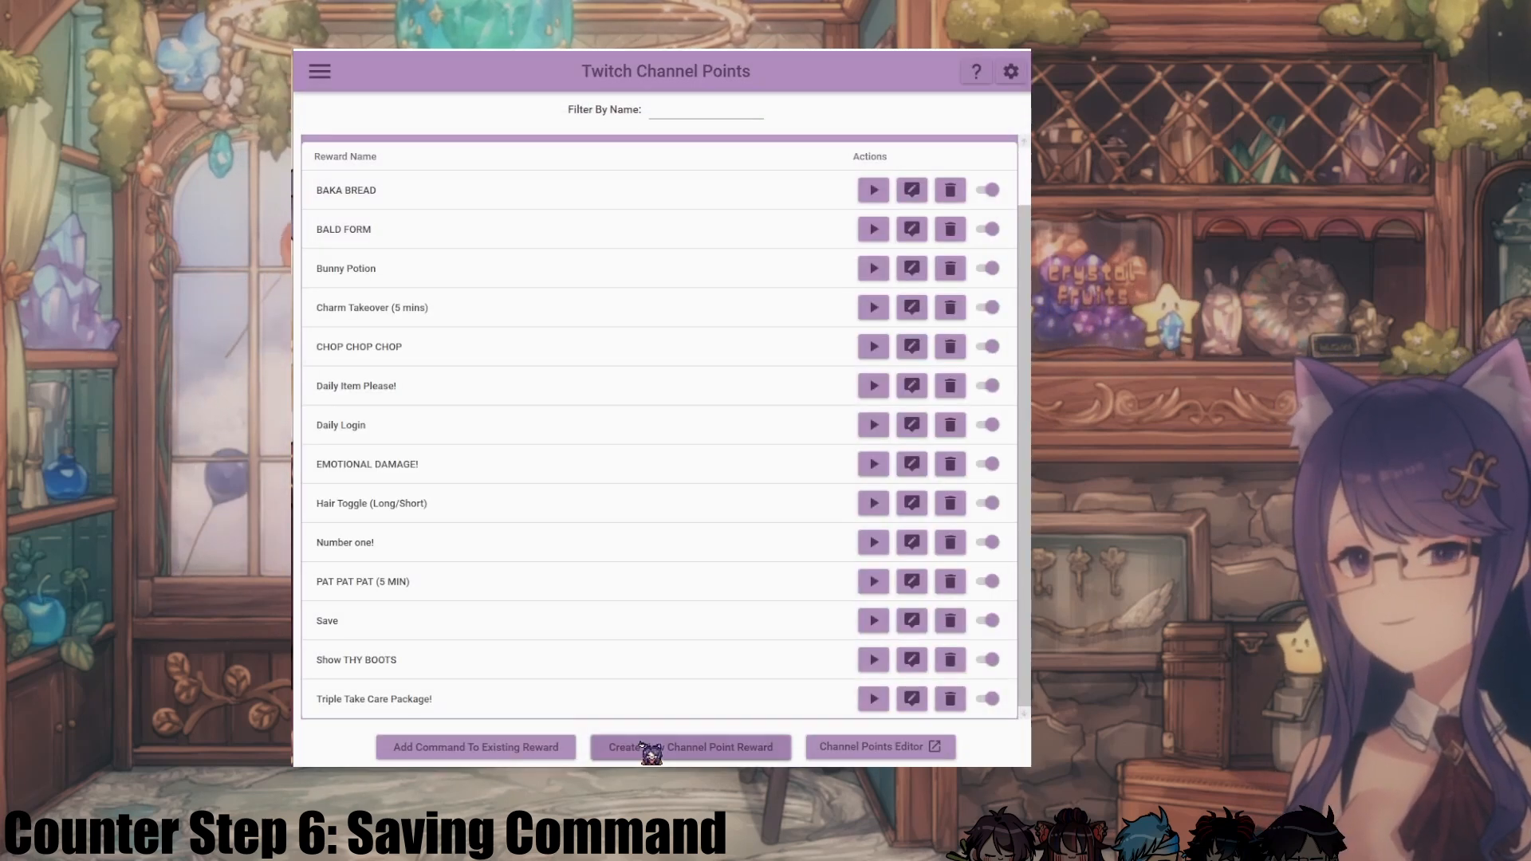